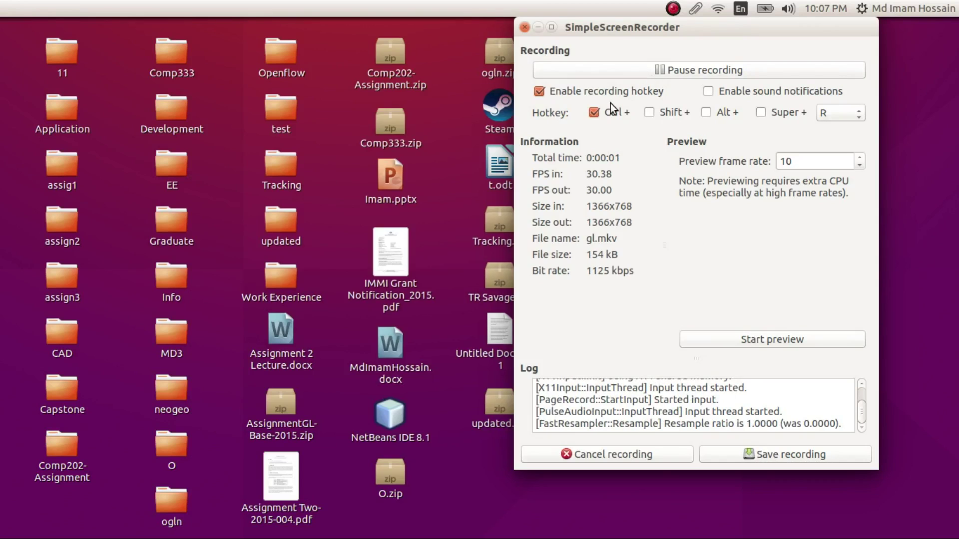
# - Minimize the SimpleScreenRecorder window, leaving the recording running in the background
pyautogui.click(539, 29)
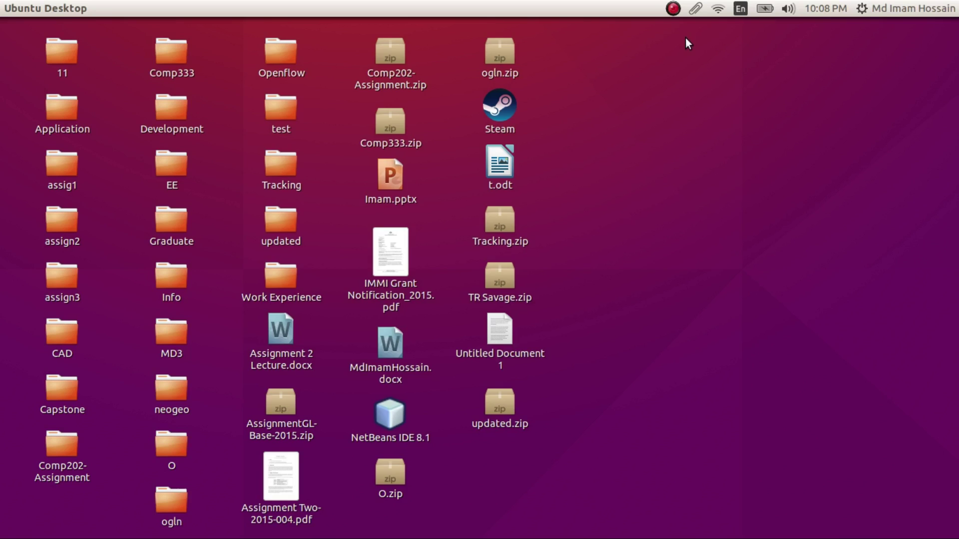
pyautogui.moveTo(687, 40); pyautogui.dragTo(224, 514)
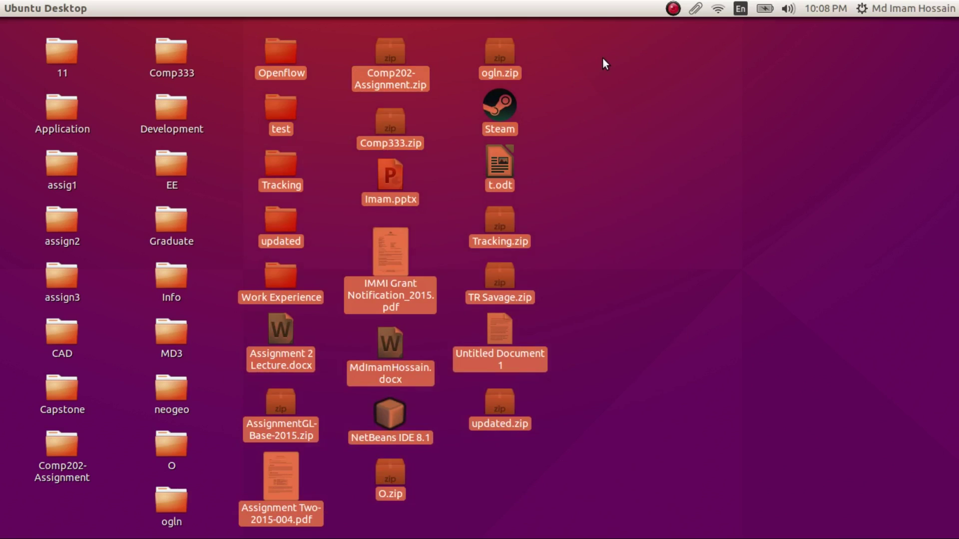
pyautogui.click(644, 43)
pyautogui.moveTo(644, 43); pyautogui.dragTo(526, 365)
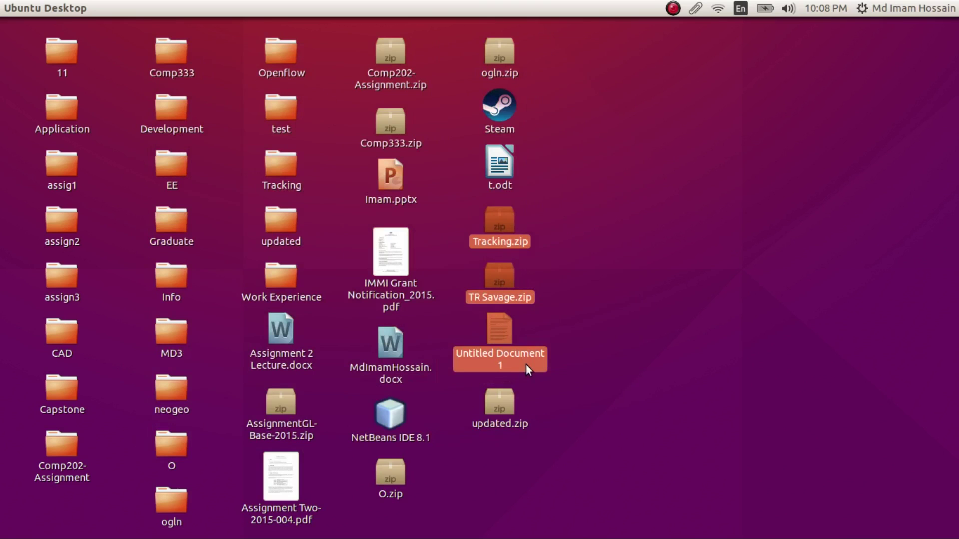
pyautogui.click(618, 322)
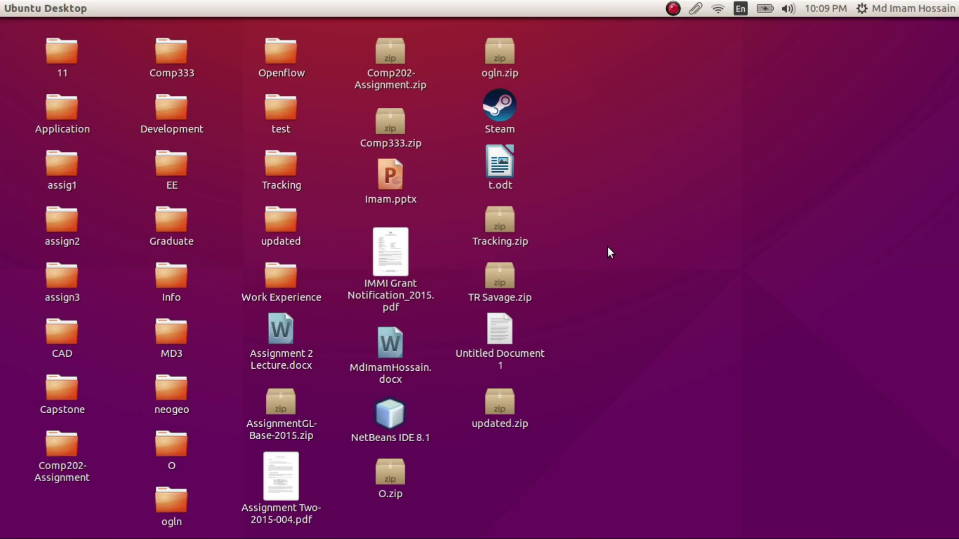
pyautogui.rightClick(574, 278)
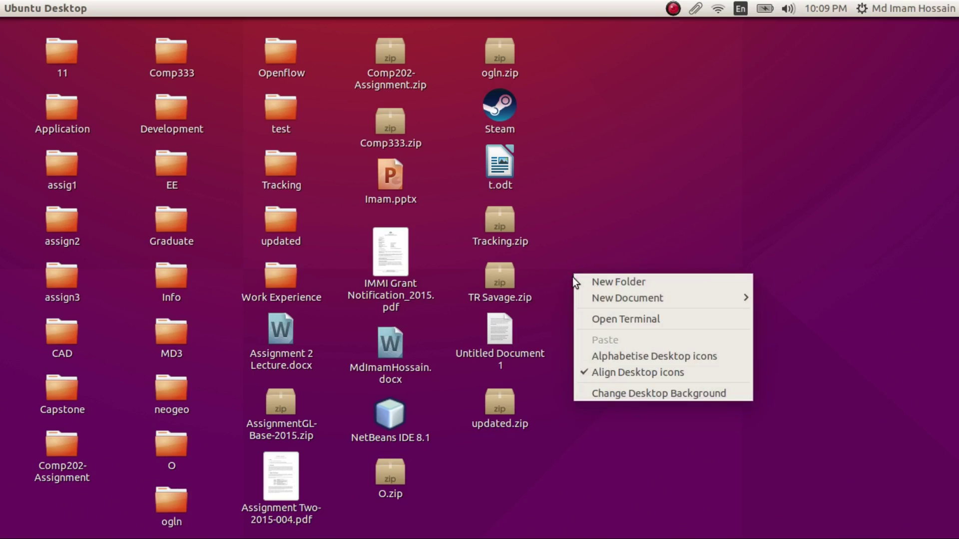
pyautogui.click(557, 327)
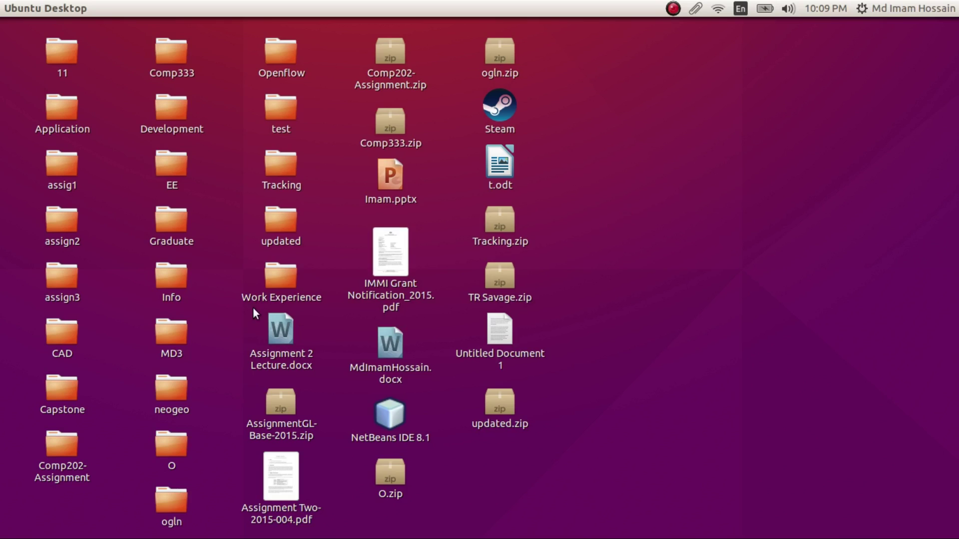
# - Launch Google Chrome from the launcher
pyautogui.moveTo(1, 335)
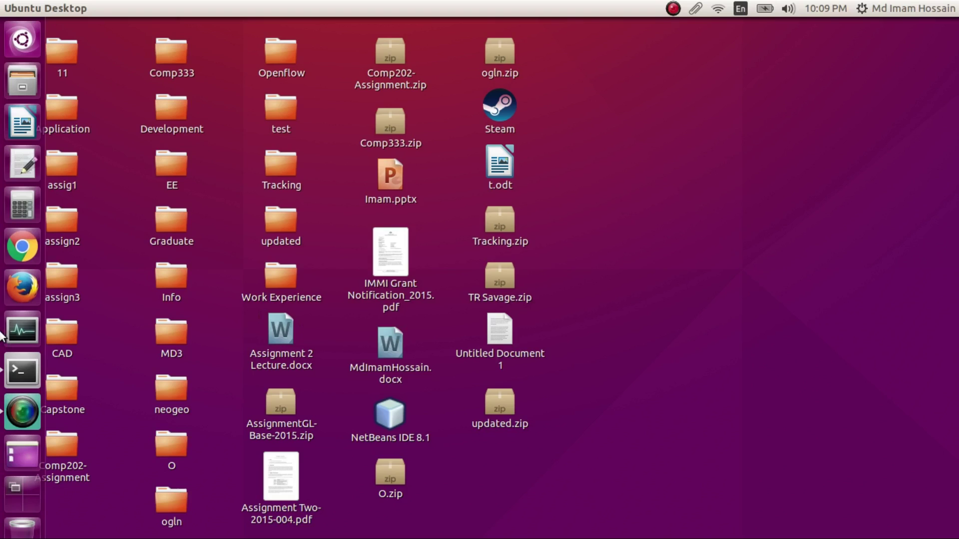
pyautogui.click(17, 248)
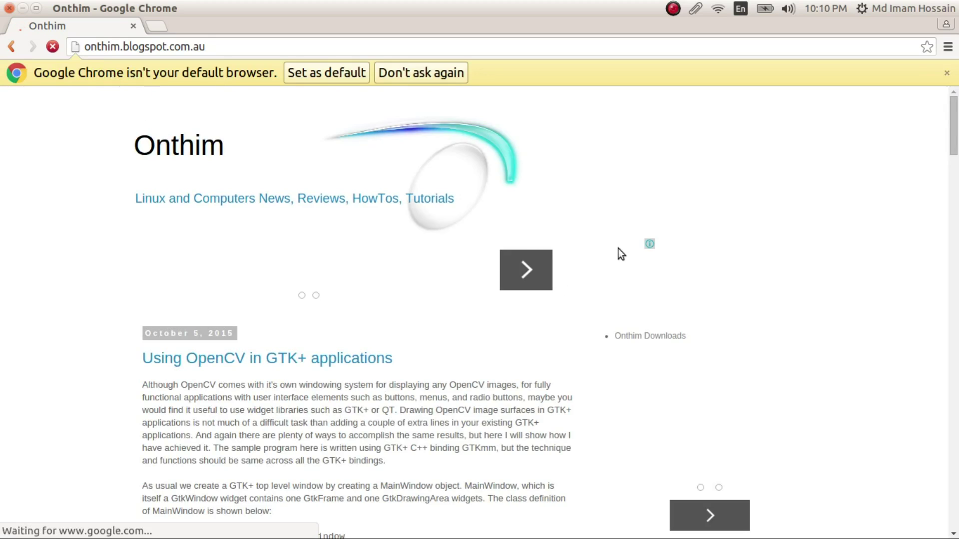
pyautogui.scroll(-7, 589, 223)
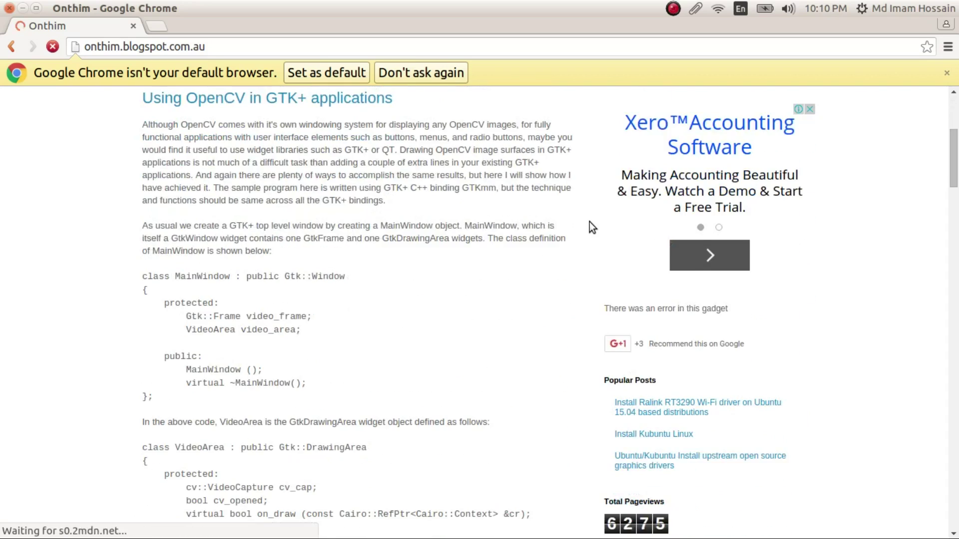
pyautogui.scroll(8, 590, 222)
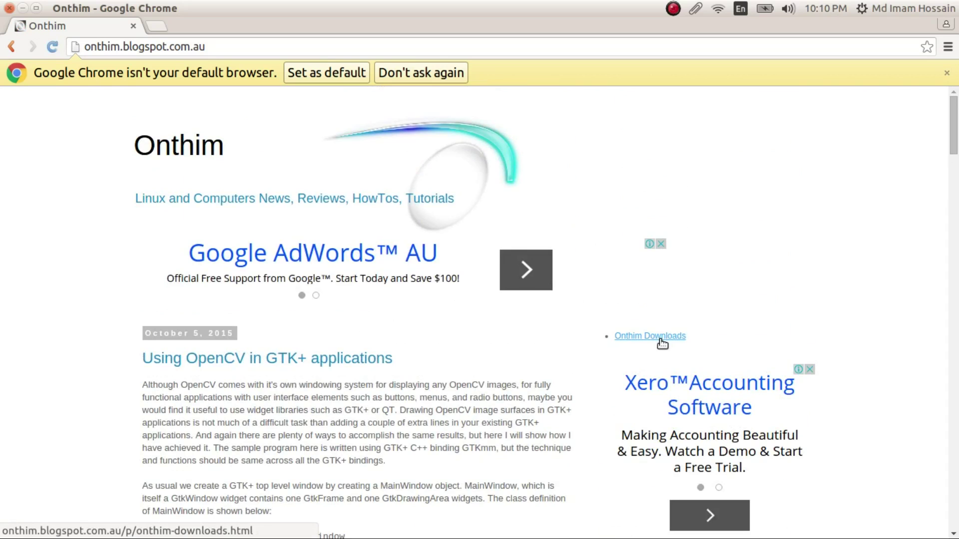
# - Open the Onthim Downloads page and scroll to the OpenGL Texture compression library links
pyautogui.click(662, 342)
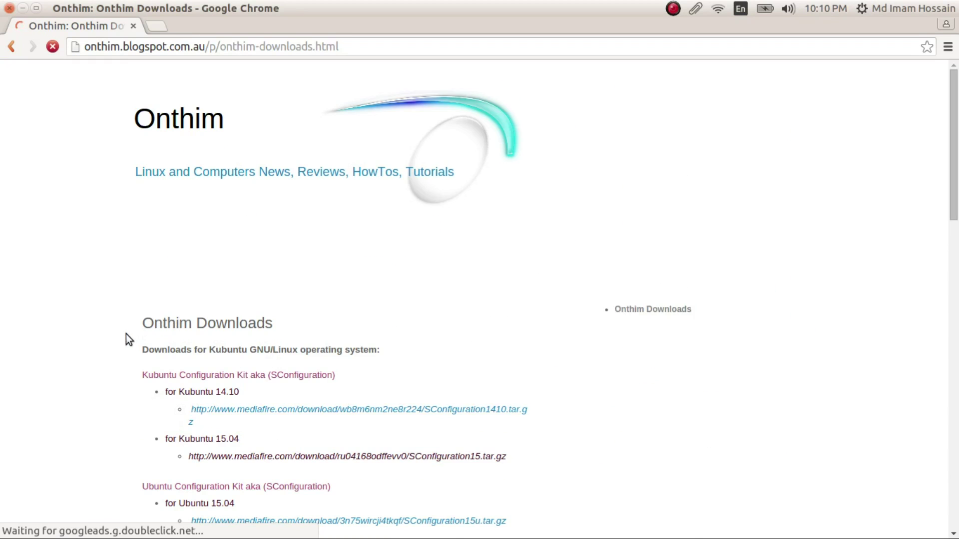
pyautogui.scroll(-3, 126, 334)
pyautogui.scroll(-10, 126, 334)
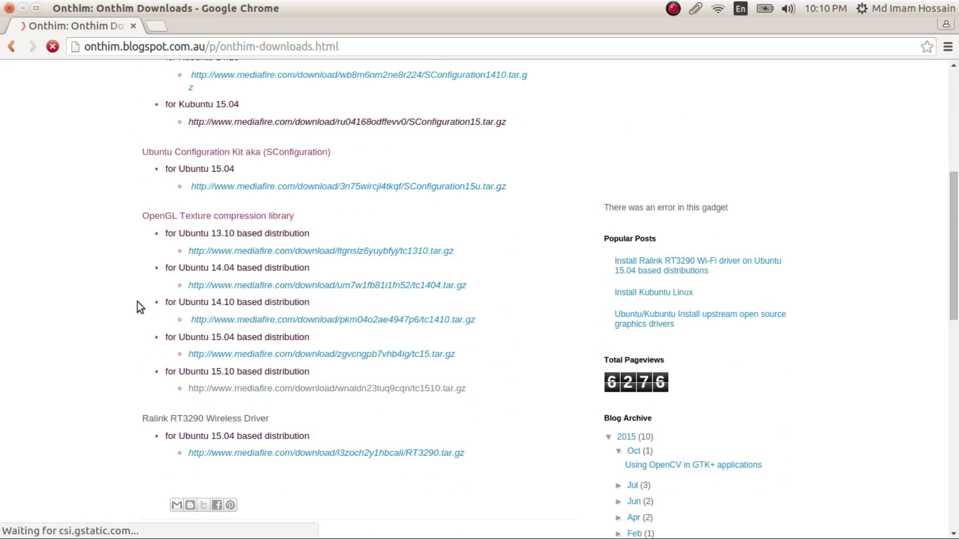
pyautogui.moveTo(142, 216); pyautogui.dragTo(301, 216)
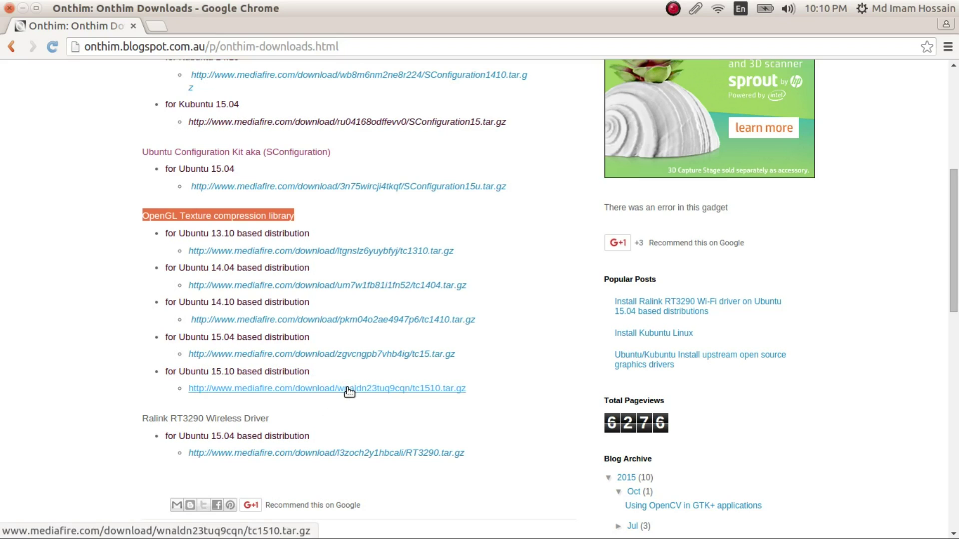
# - Download tc1510.tar.gz for Ubuntu 15.10 from MediaFire and save it to the Desktop
pyautogui.click(348, 390)
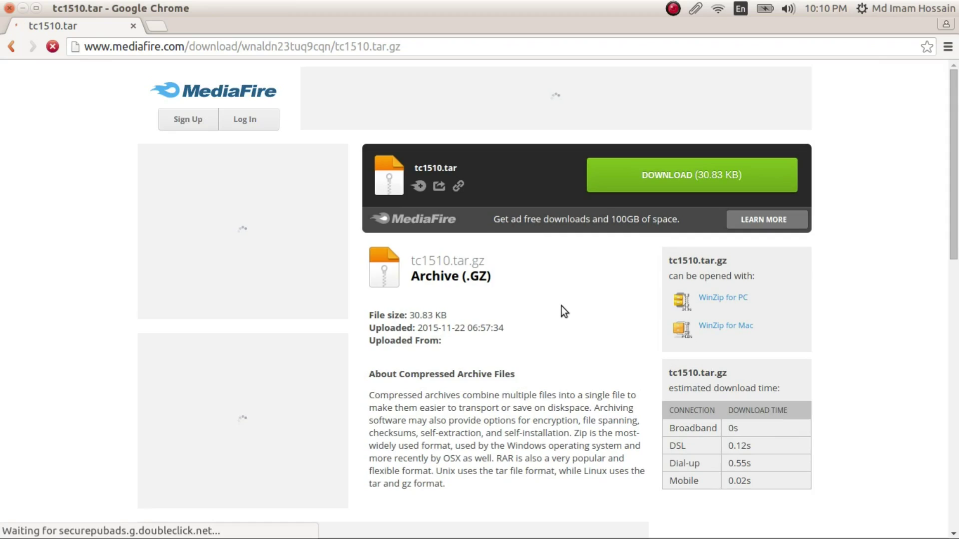
pyautogui.click(673, 181)
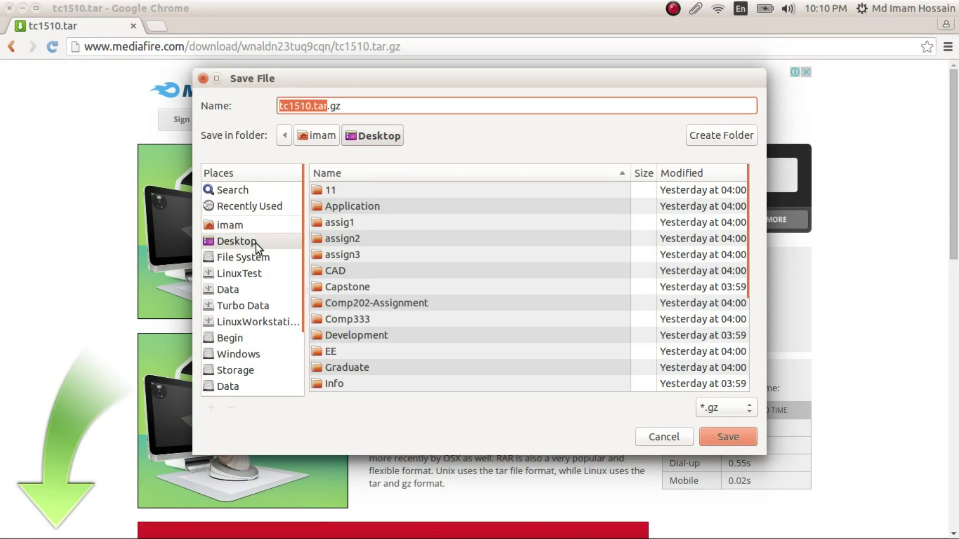
pyautogui.click(255, 240)
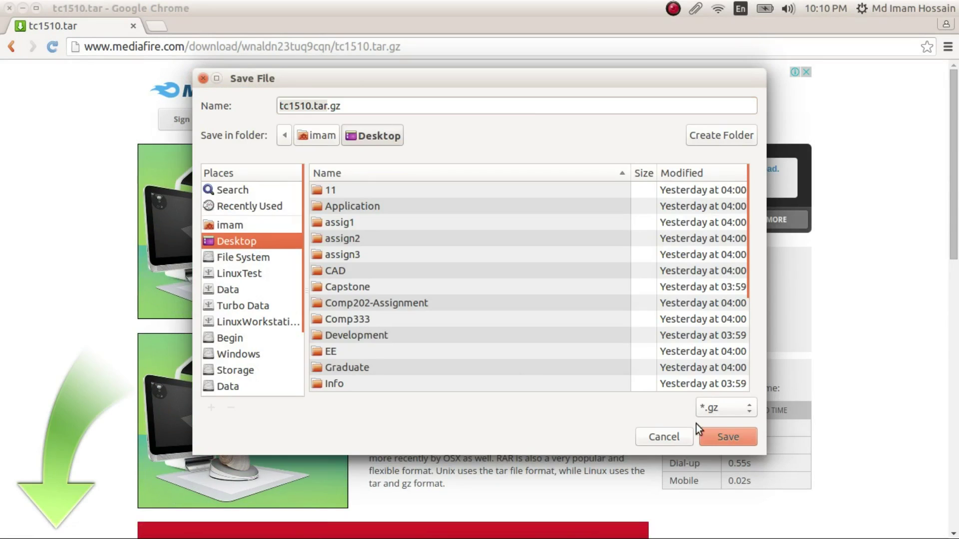
pyautogui.click(726, 435)
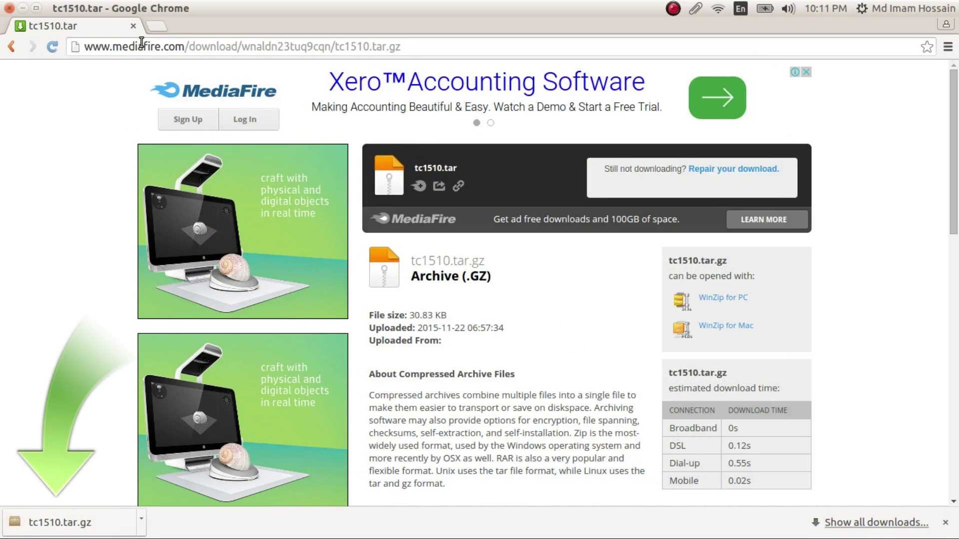
pyautogui.click(158, 27)
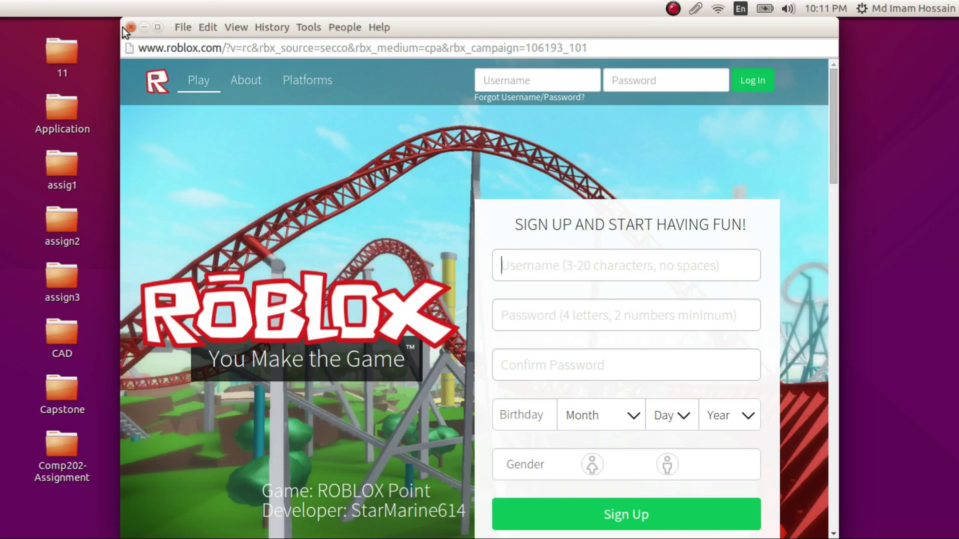
# - Close the Roblox popup and open a terminal from the desktop, placed on the right side
pyautogui.click(133, 28)
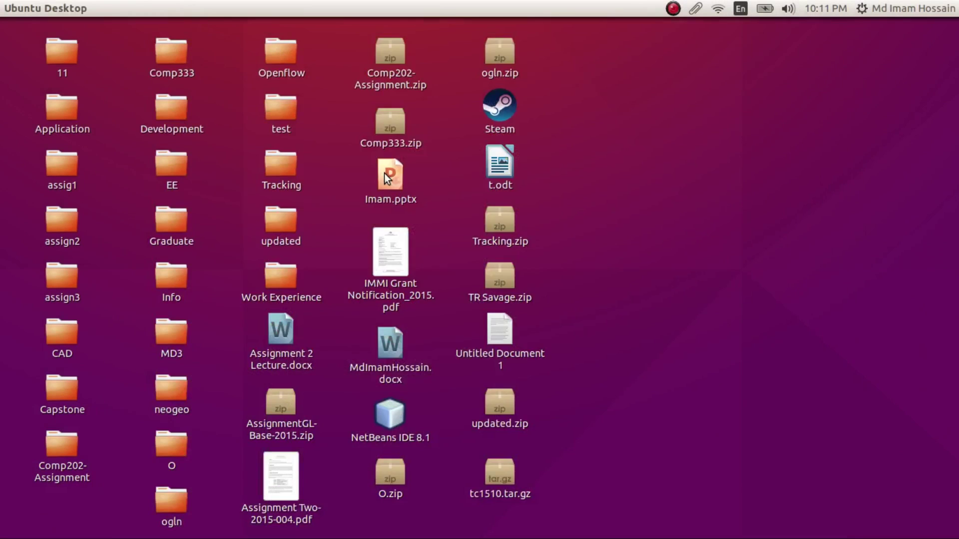
pyautogui.rightClick(646, 241)
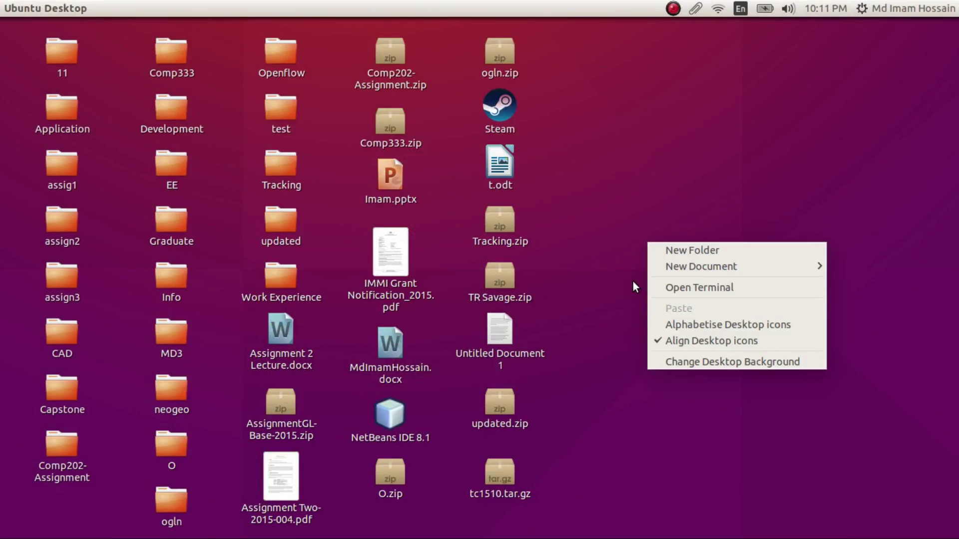
pyautogui.click(679, 287)
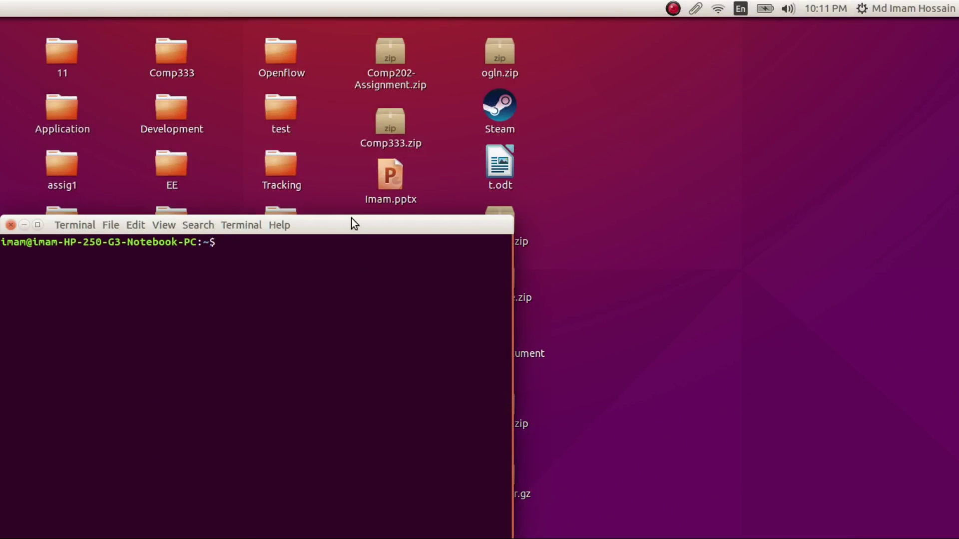
pyautogui.moveTo(351, 224); pyautogui.dragTo(770, 213)
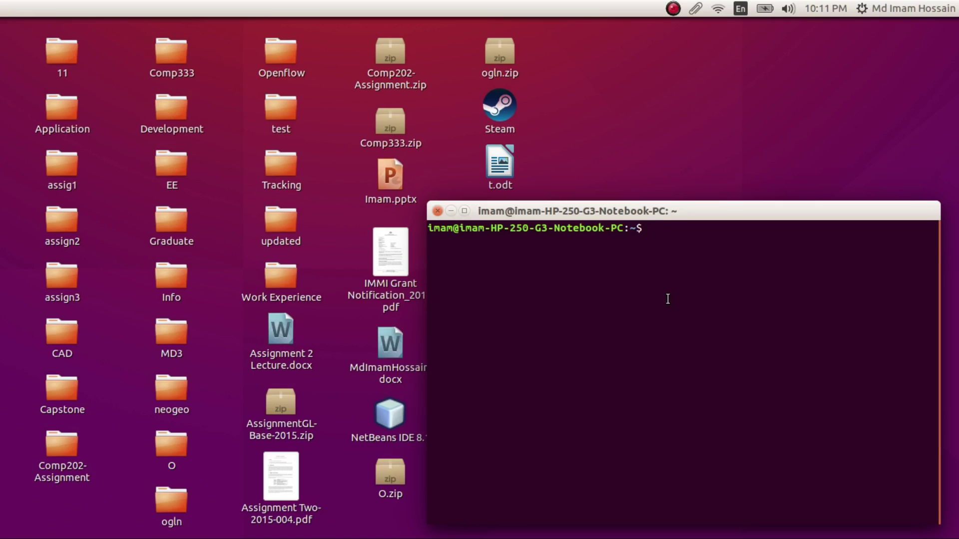
# - List the libgl1-mesa package candidates via tab completion after 'sudo apt-get install mesa-utils'
pyautogui.write('sudo apt-get ')
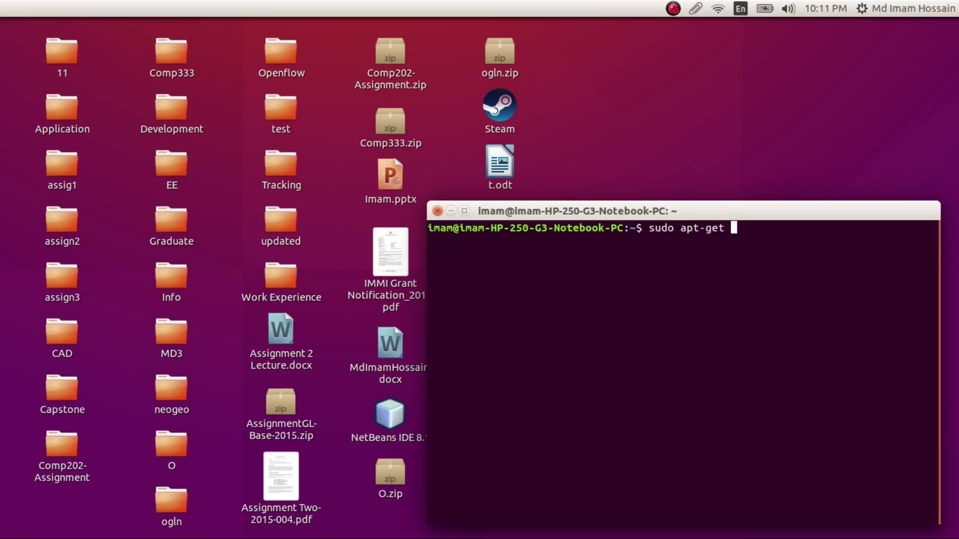
pyautogui.write('install mesa')
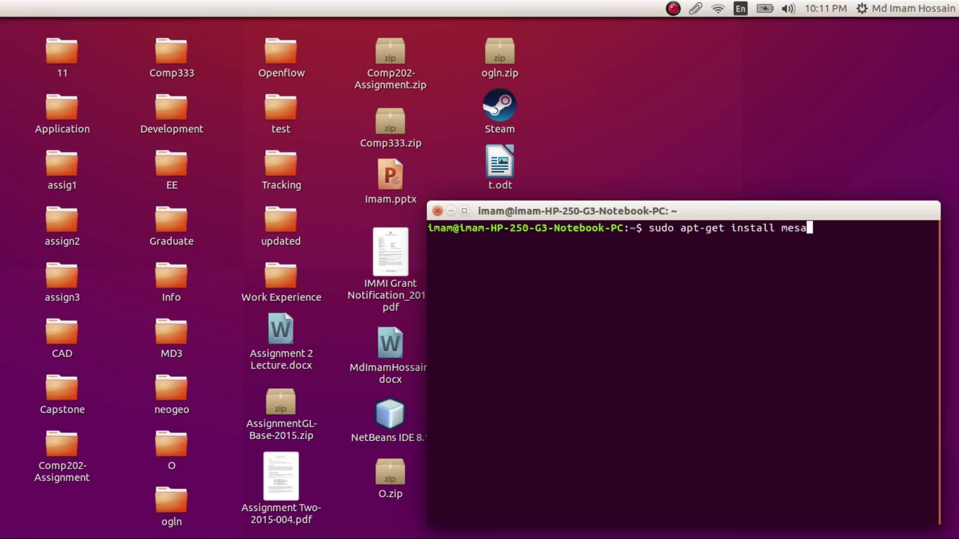
pyautogui.write('-utils')
pyautogui.write('libmesa')
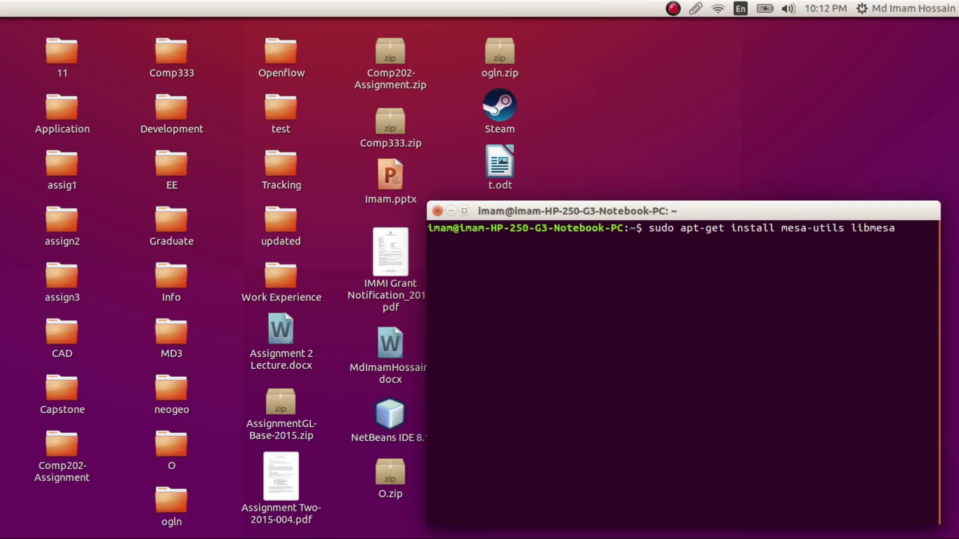
pyautogui.write('gl')
pyautogui.press('BackSpace')
pyautogui.press('BackSpace')
pyautogui.press('BackSpace')
pyautogui.press('BackSpace')
pyautogui.press('BackSpace')
pyautogui.press('BackSpace')
pyautogui.write('glew-d')
pyautogui.press('BackSpace')
pyautogui.press('BackSpace')
pyautogui.press('BackSpace')
pyautogui.press('BackSpace')
pyautogui.write('1-mesa-')
pyautogui.press('Tab')
pyautogui.press('Tab')
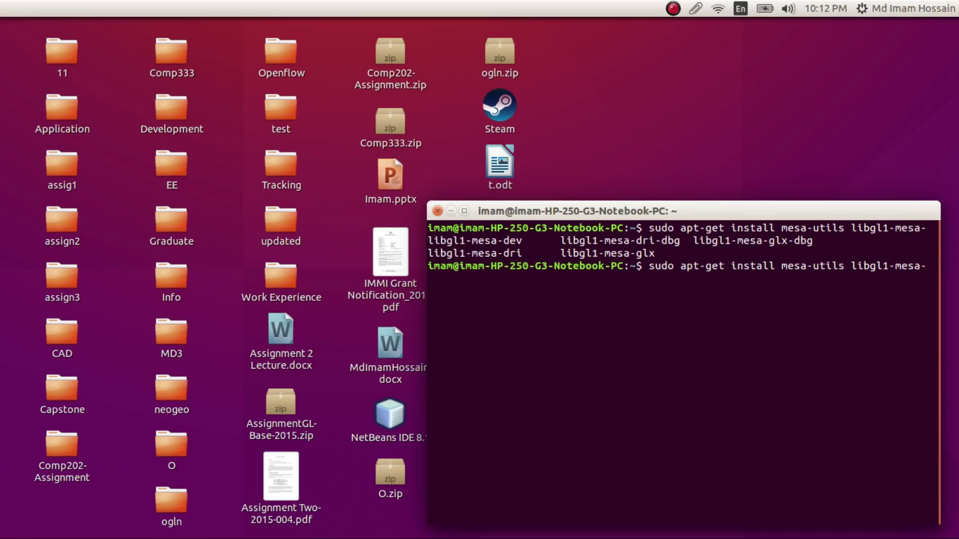
pyautogui.write('dri:i386')
pyautogui.press('BackSpace')
pyautogui.press('BackSpace')
pyautogui.press('BackSpace')
pyautogui.press('BackSpace')
pyautogui.press('BackSpace')
pyautogui.press('BackSpace')
pyautogui.press('BackSpace')
pyautogui.press('BackSpace')
pyautogui.press('BackSpace')
pyautogui.press('BackSpace')
pyautogui.press('BackSpace')
pyautogui.press('BackSpace')
pyautogui.press('BackSpace')
pyautogui.press('BackSpace')
pyautogui.press('BackSpace')
pyautogui.press('BackSpace')
pyautogui.press('BackSpace')
pyautogui.press('BackSpace')
pyautogui.press('BackSpace')
pyautogui.press('BackSpace')
pyautogui.press('BackSpace')
pyautogui.press('BackSpace')
pyautogui.press('BackSpace')
pyautogui.press('BackSpace')
pyautogui.press('BackSpace')
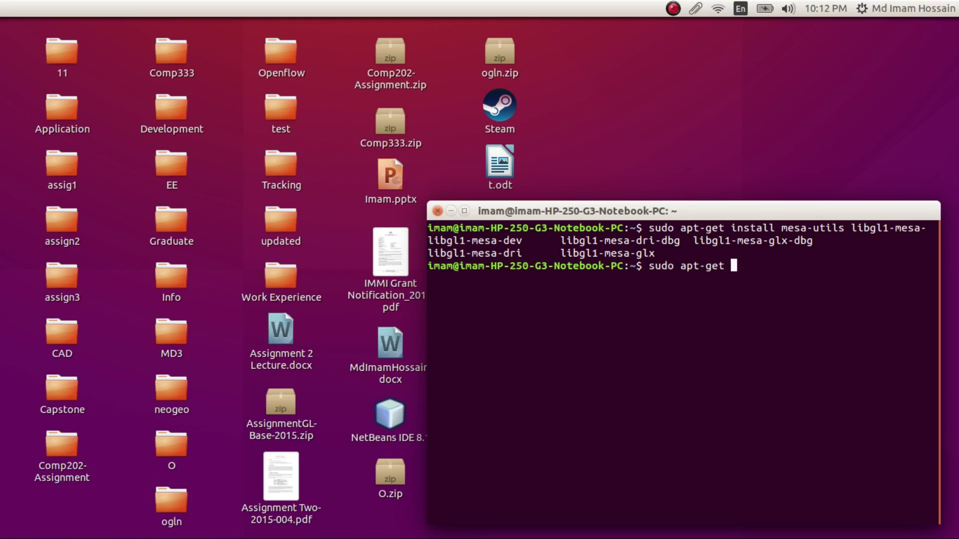
pyautogui.write('install')
# - Close the terminal and launch Ubuntu Software Centre from the search
pyautogui.click(438, 211)
pyautogui.moveTo(2, 329)
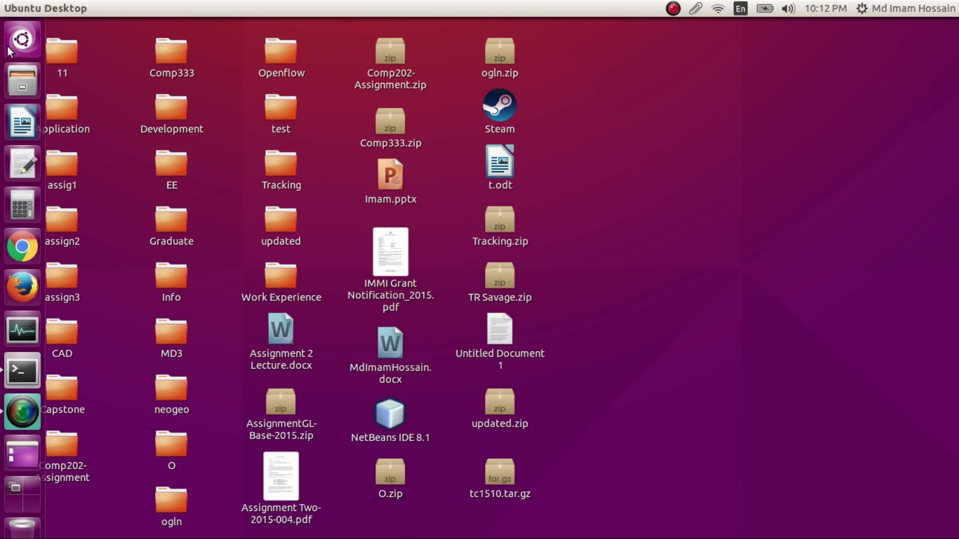
pyautogui.click(22, 38)
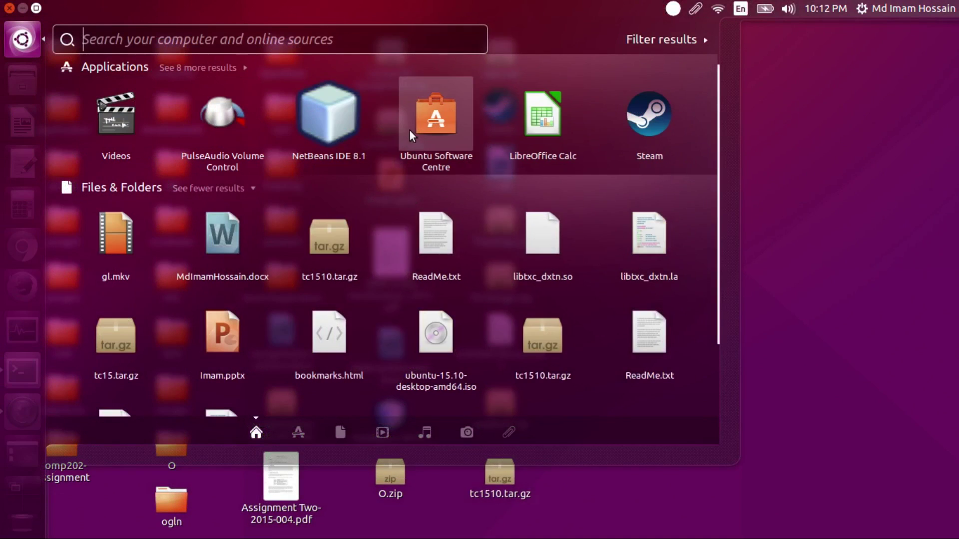
pyautogui.click(428, 121)
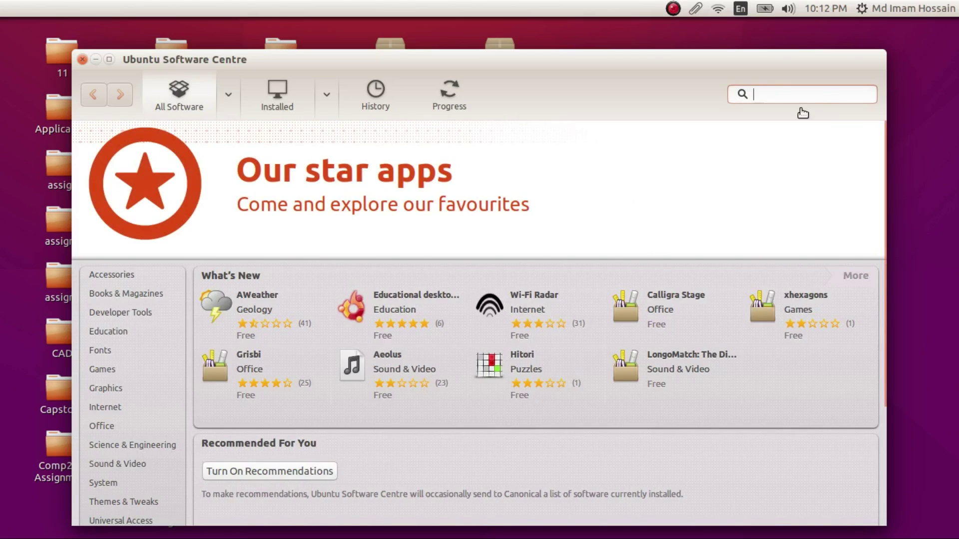
# - Search 'syna' and install Synaptic Package Manager, authorising with the account password
pyautogui.write('sy')
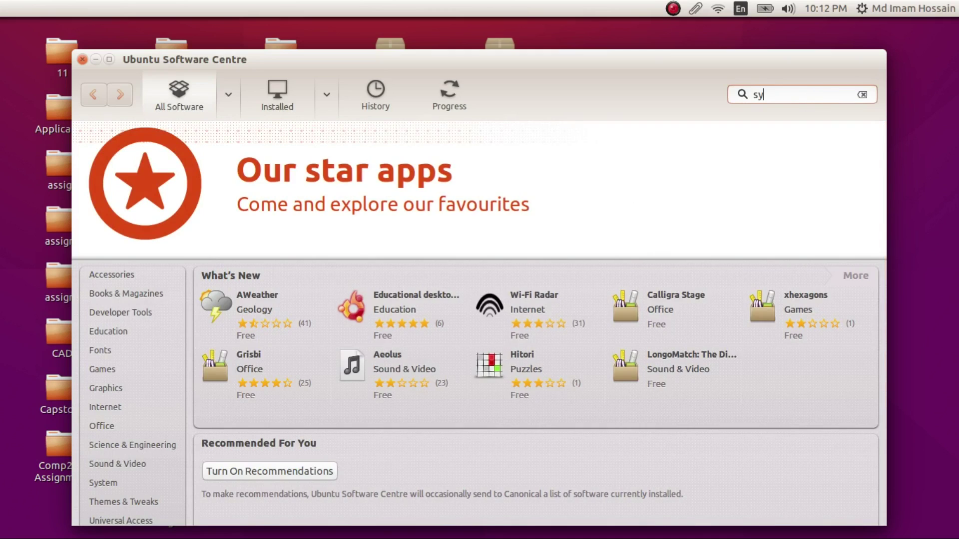
pyautogui.write('na')
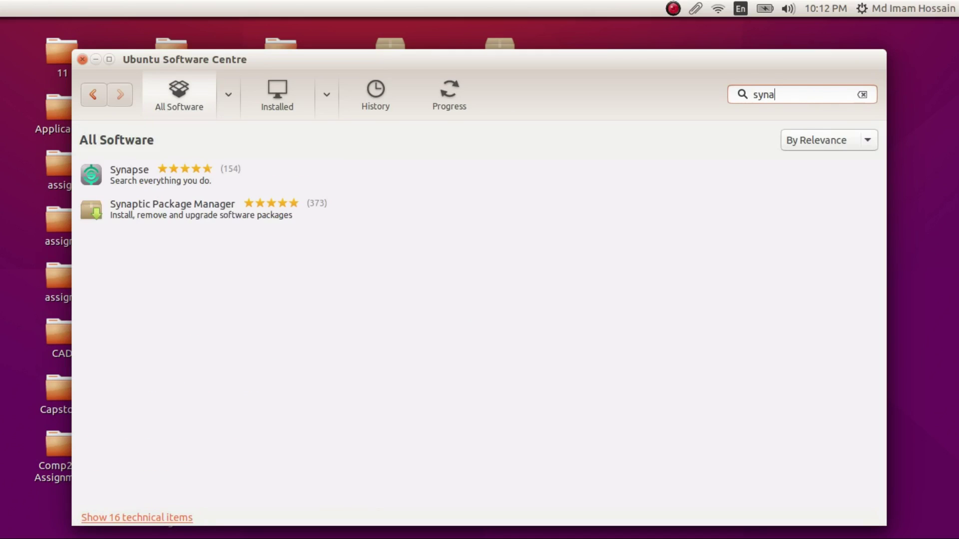
pyautogui.click(357, 215)
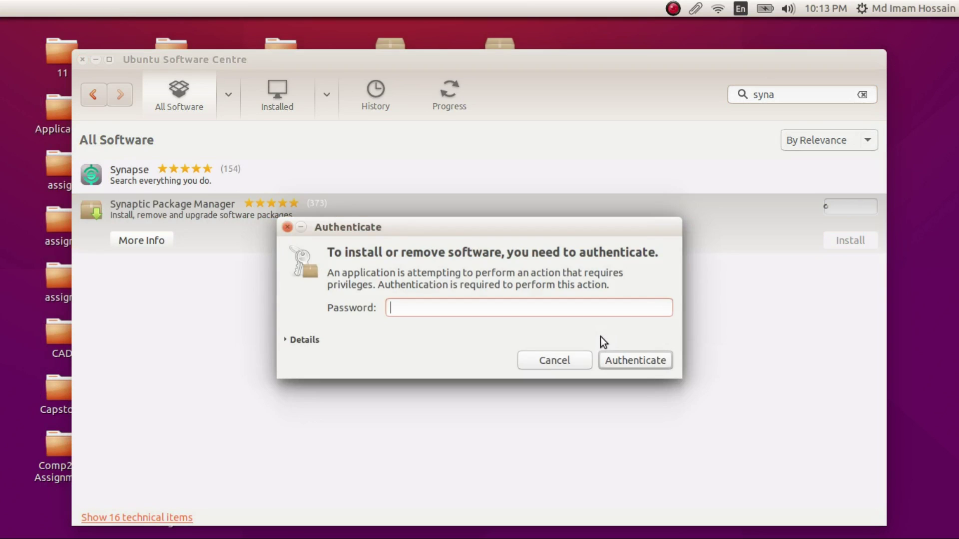
pyautogui.write('********')
pyautogui.press('Return')
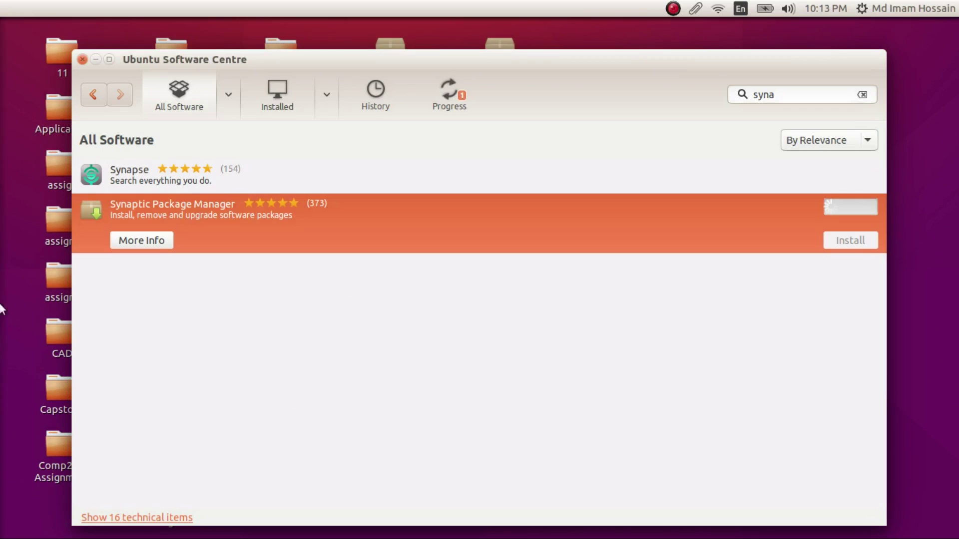
pyautogui.moveTo(1, 320)
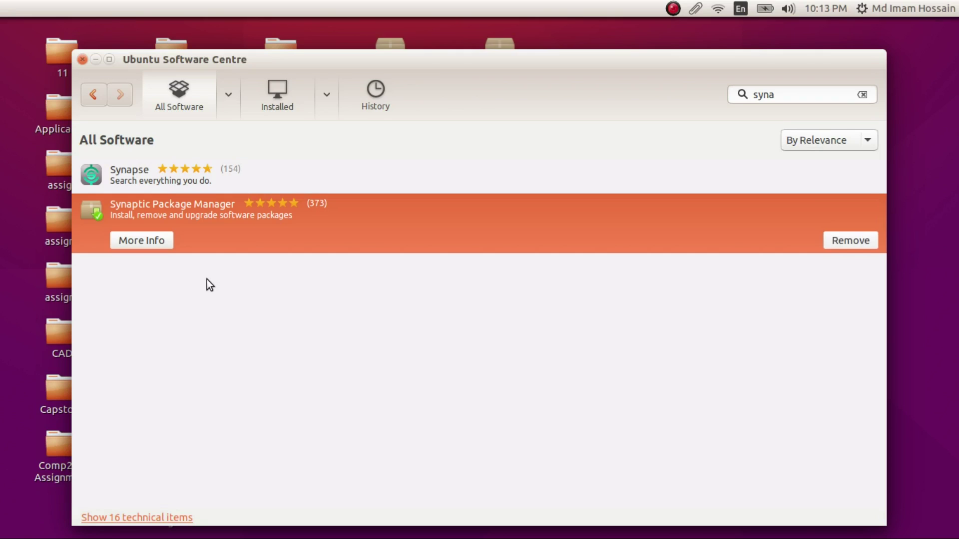
# - Close Software Centre, start Synaptic with the account password, and maximise its window
pyautogui.click(83, 59)
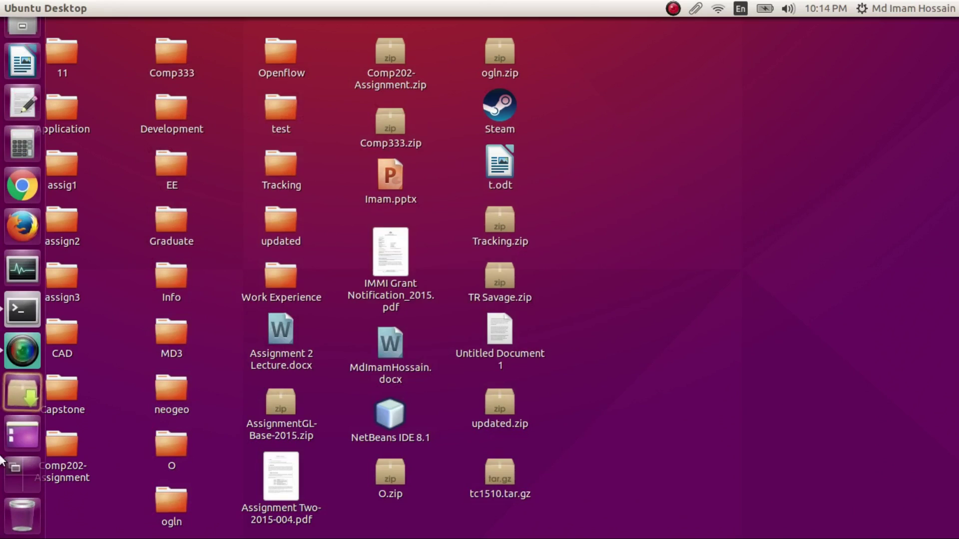
pyautogui.click(25, 392)
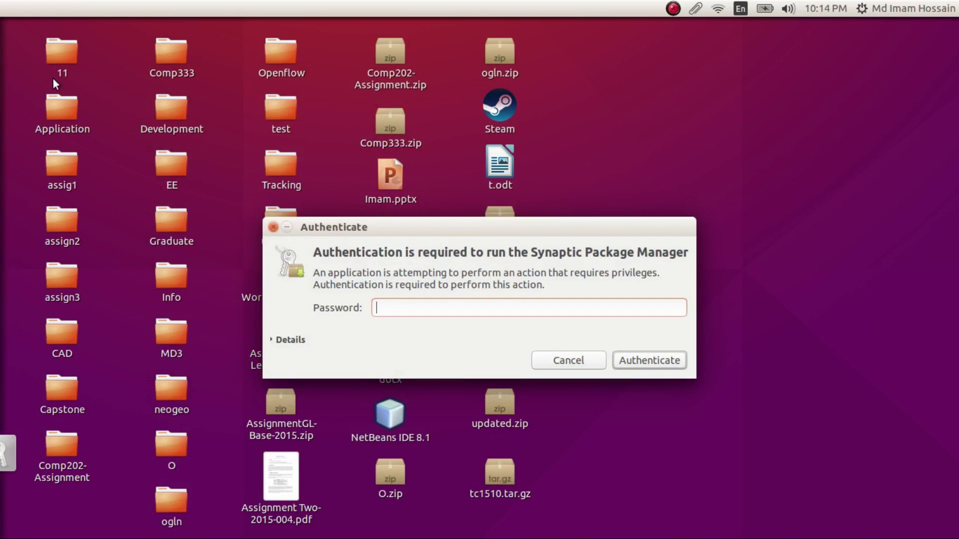
pyautogui.write('•••••••')
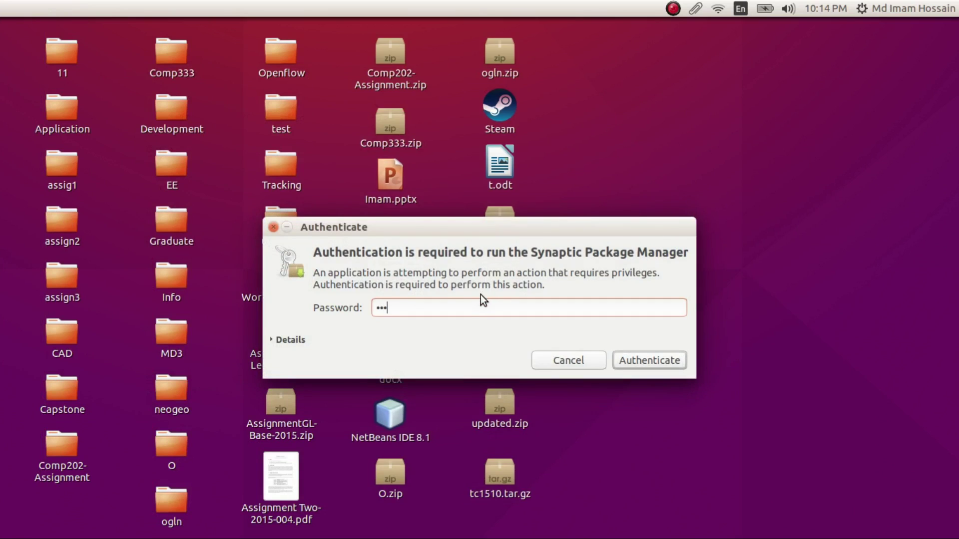
pyautogui.press('Return')
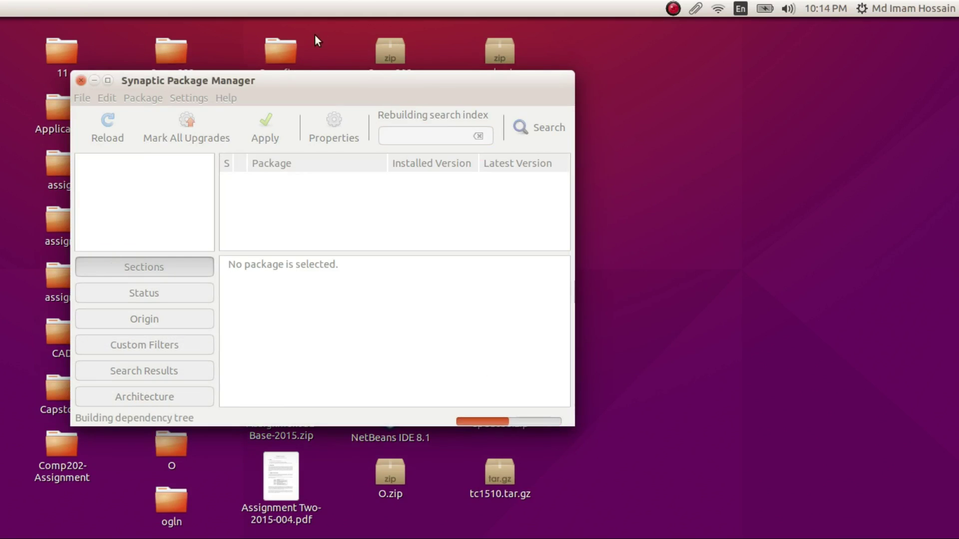
pyautogui.moveTo(303, 78); pyautogui.dragTo(330, 4)
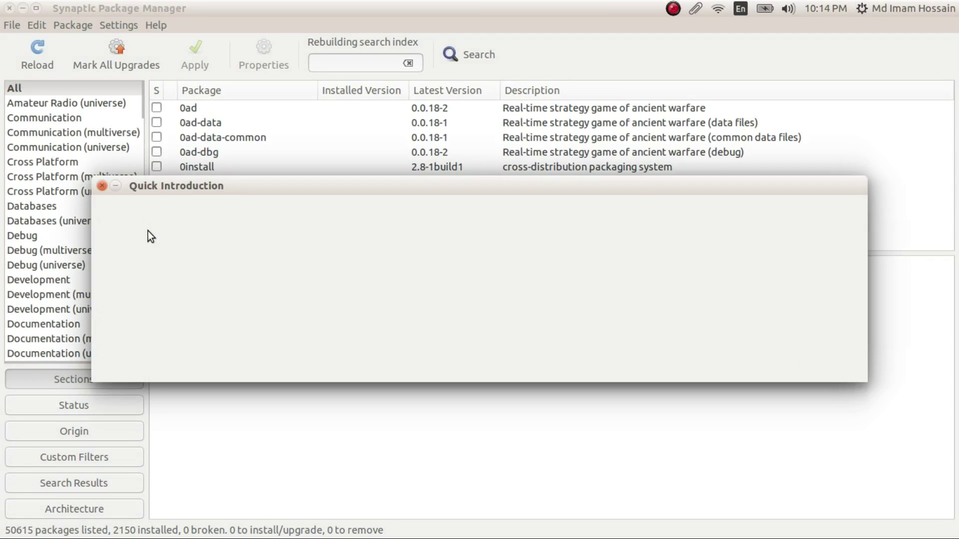
pyautogui.click(295, 334)
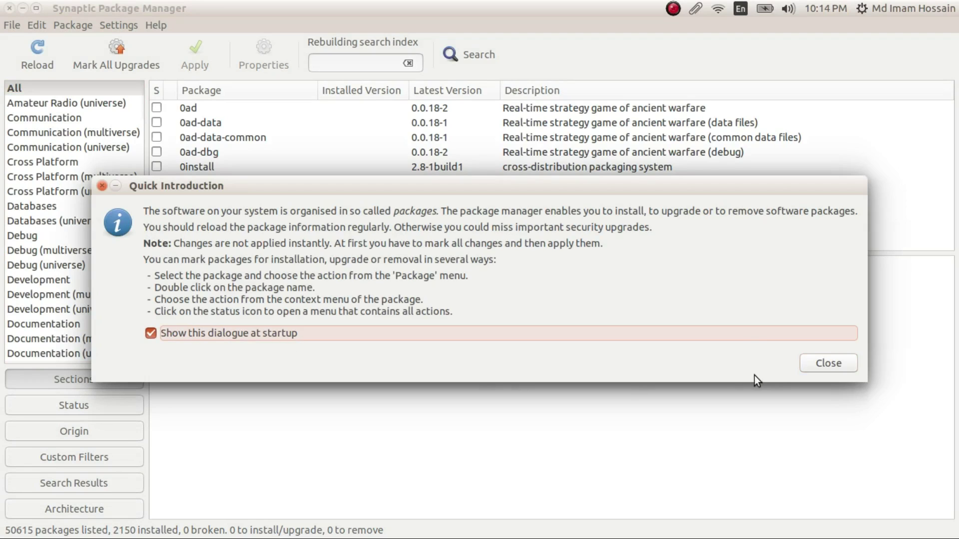
# - Dismiss the Quick Introduction and enlarge the sections pane and package list
pyautogui.click(825, 364)
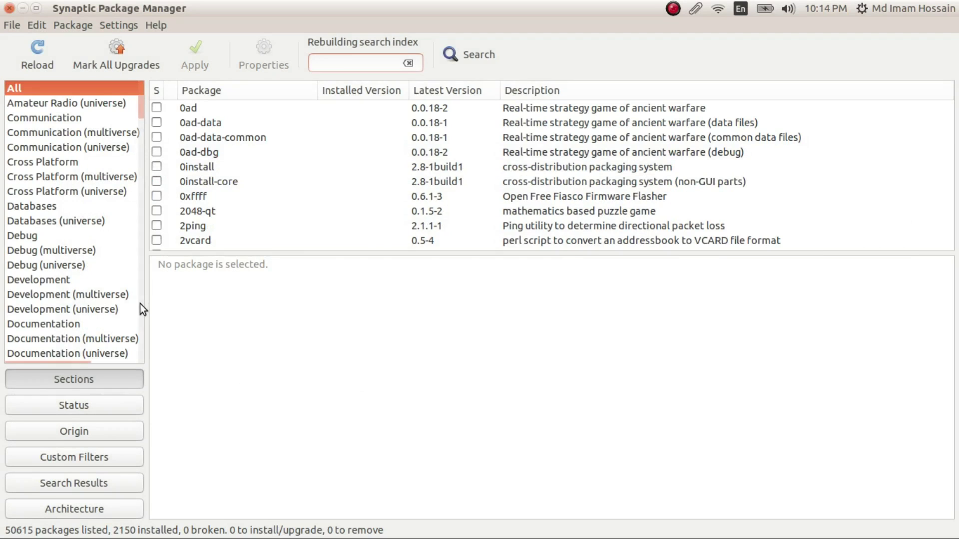
pyautogui.moveTo(146, 311); pyautogui.dragTo(203, 311)
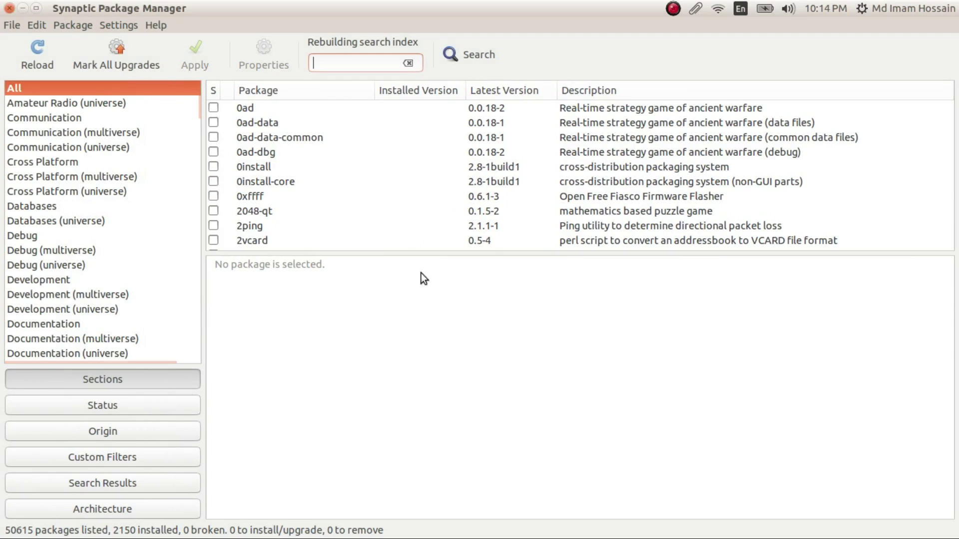
pyautogui.moveTo(430, 253); pyautogui.dragTo(429, 364)
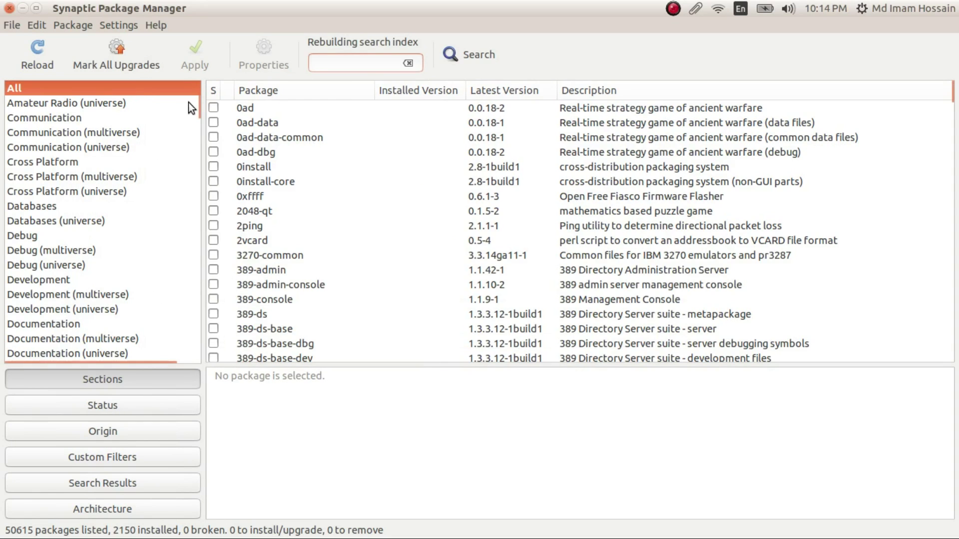
pyautogui.click(370, 163)
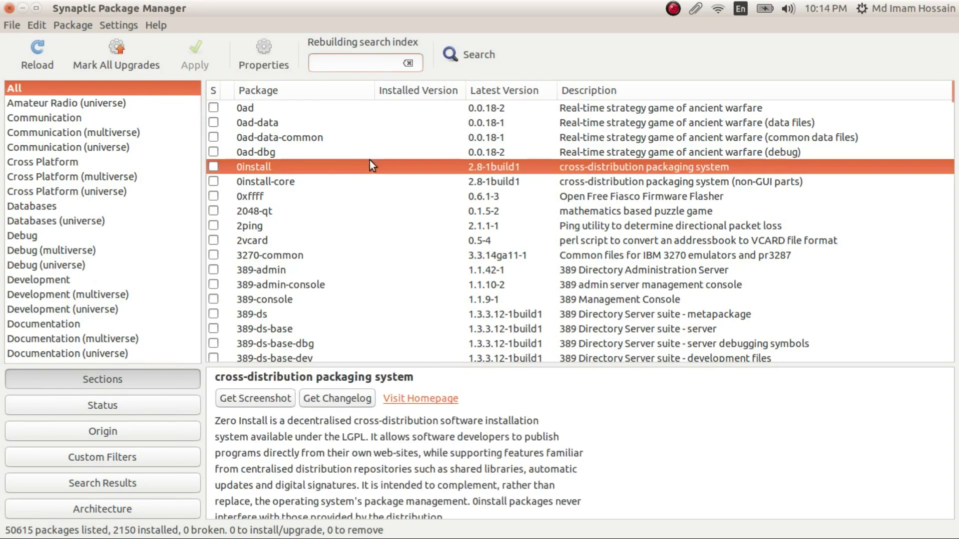
# - Search for libgl1 and inspect the libgl1-mesa-dri:i386 and libgl1-mesa-glx:i386 details
pyautogui.click(365, 61)
pyautogui.write('libgl1')
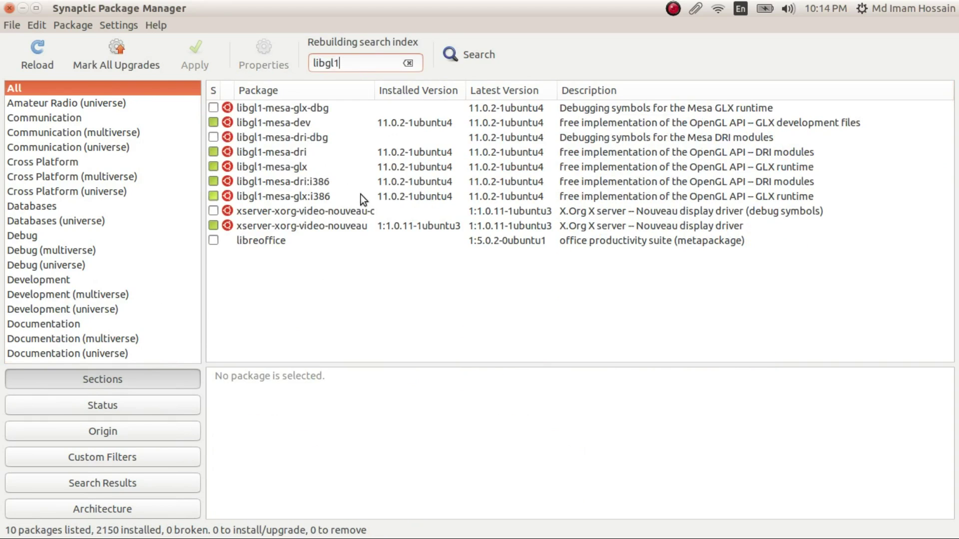
pyautogui.click(349, 184)
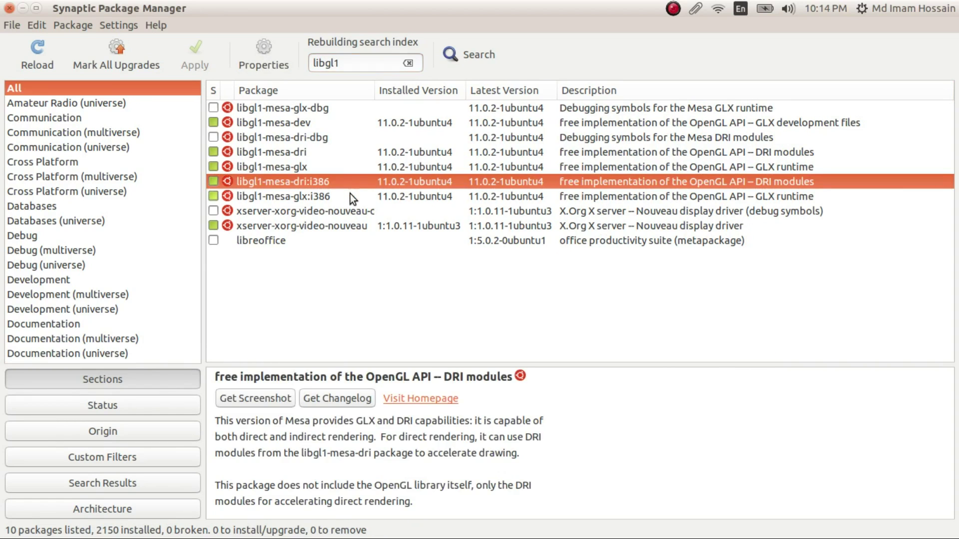
pyautogui.click(350, 197)
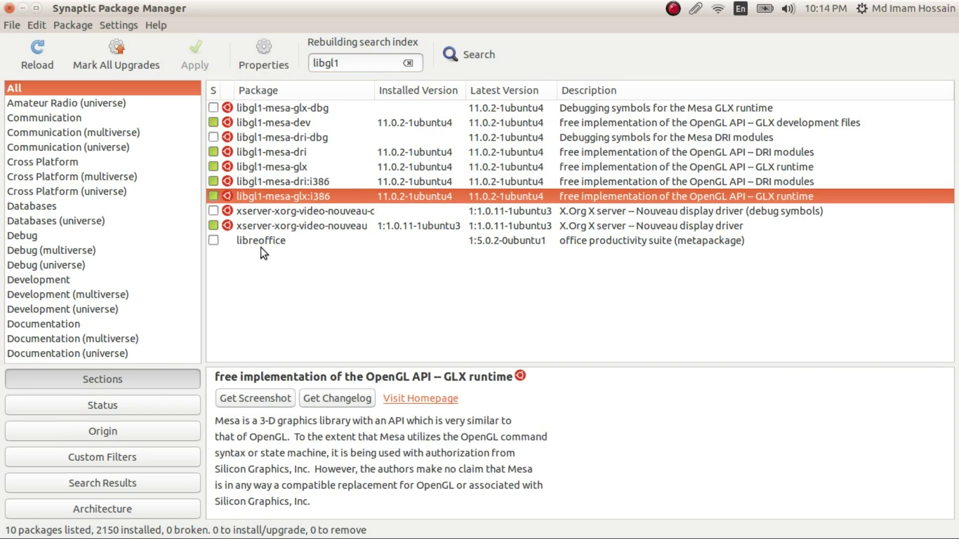
pyautogui.click(325, 184)
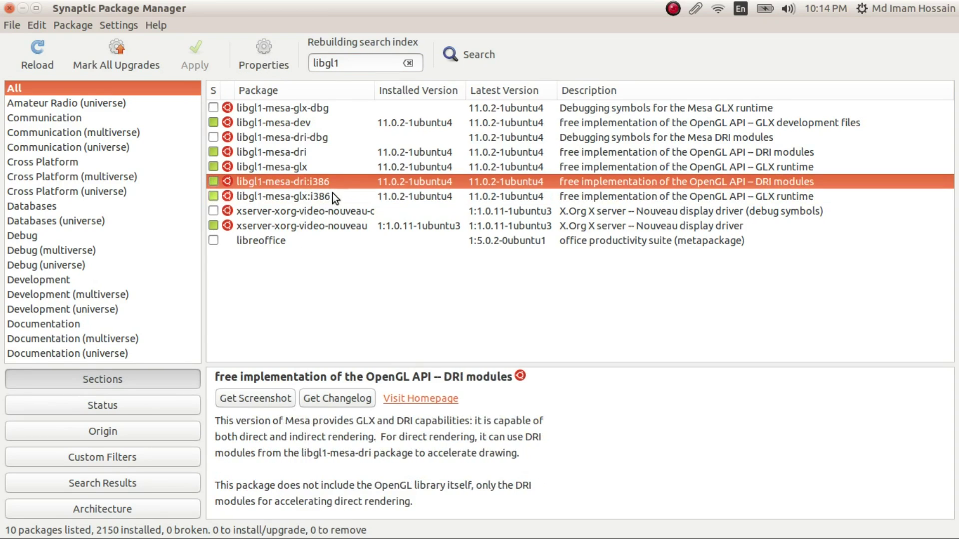
pyautogui.click(333, 199)
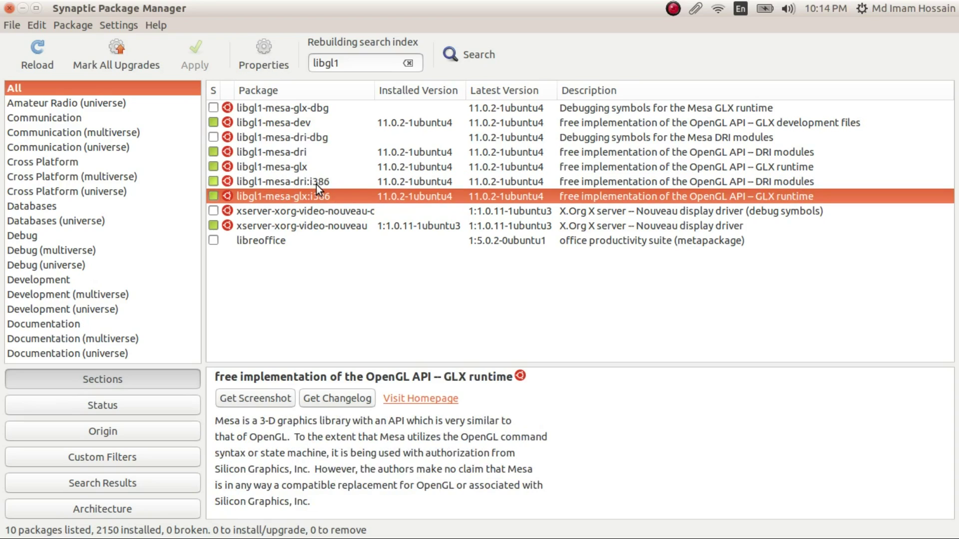
pyautogui.click(339, 185)
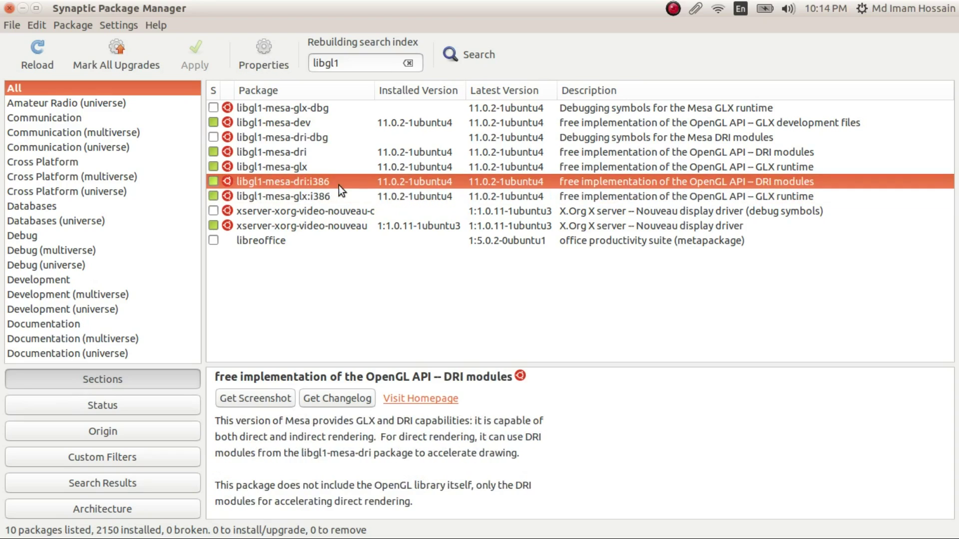
pyautogui.click(341, 192)
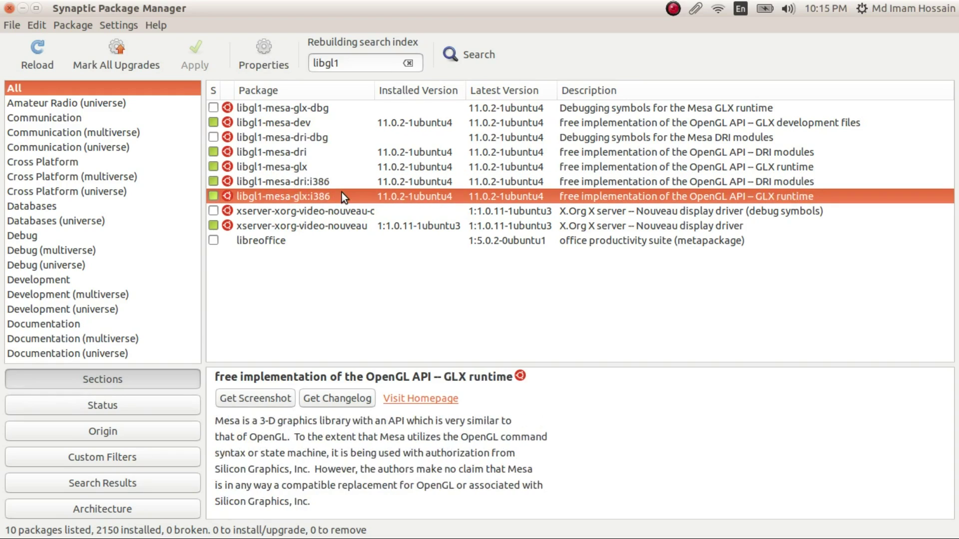
# - Select the libgl1-mesa dri and glx packages and view their marking options without marking
pyautogui.click(317, 171)
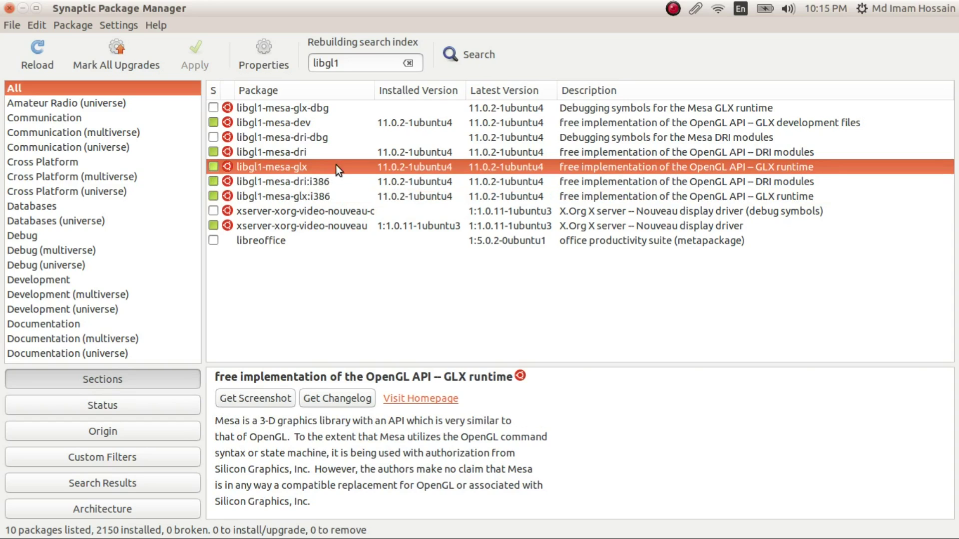
pyautogui.click(338, 182)
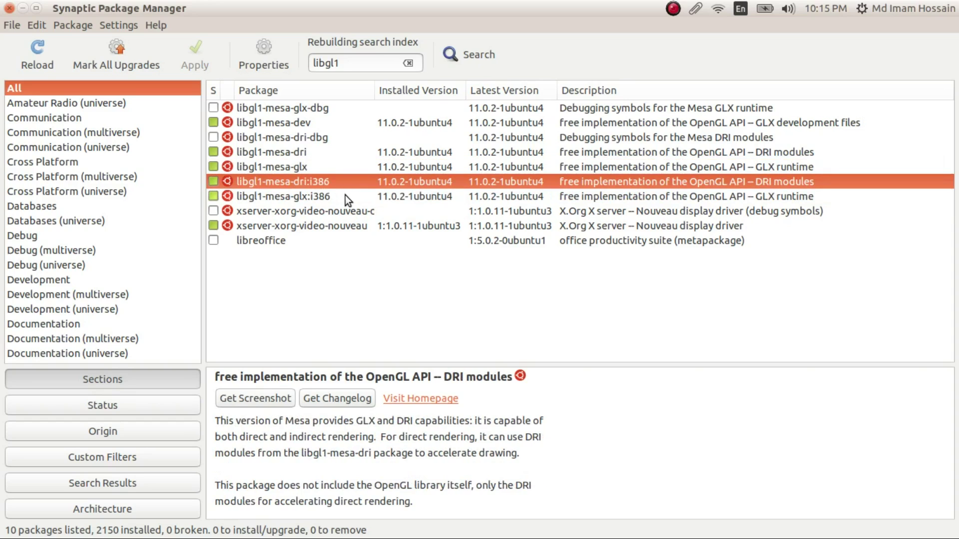
pyautogui.click(348, 153)
pyautogui.hotkey('shift', 'Down')
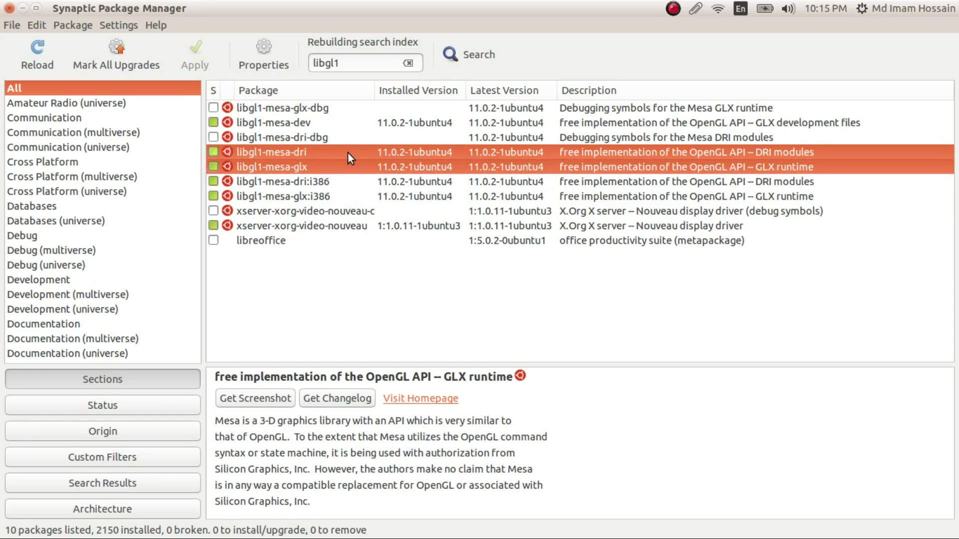
pyautogui.press('Down')
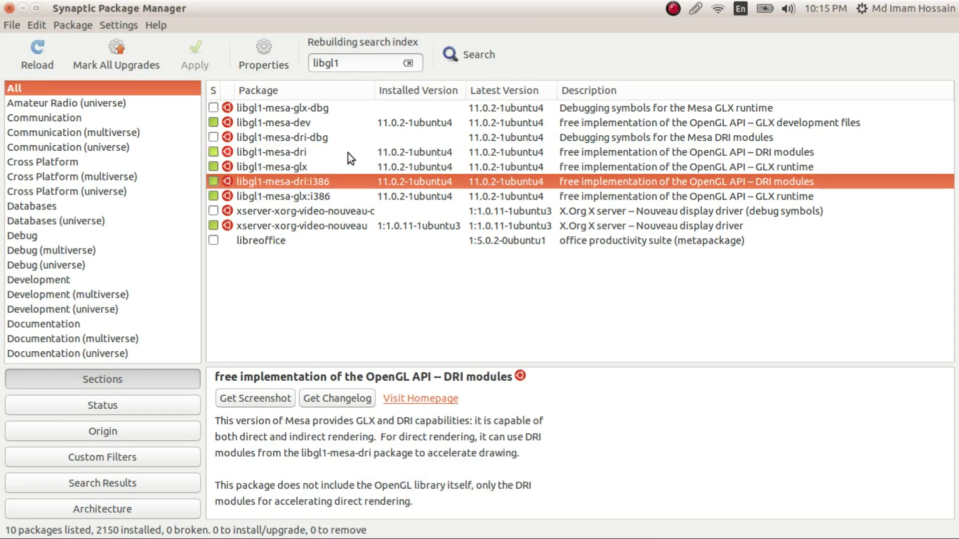
pyautogui.hotkey('shift', 'Down')
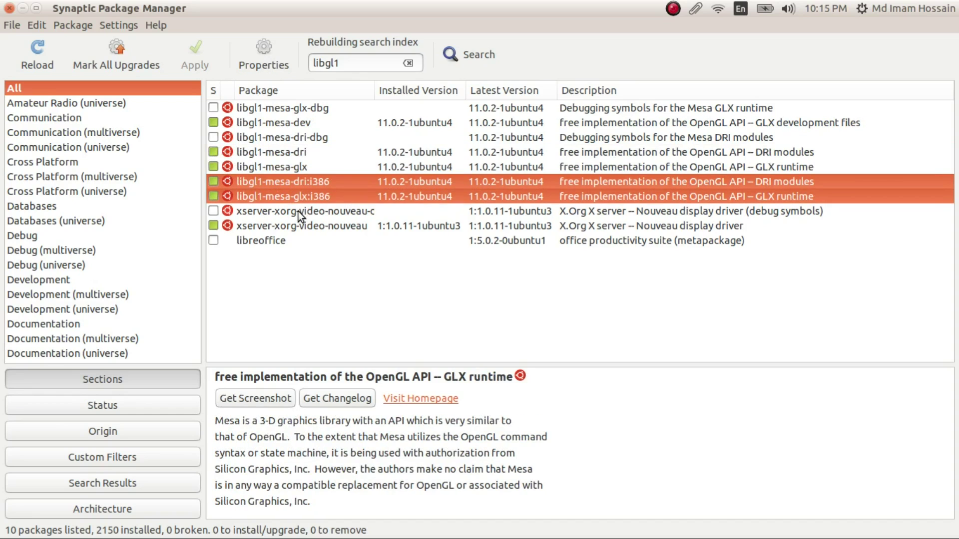
pyautogui.rightClick(308, 196)
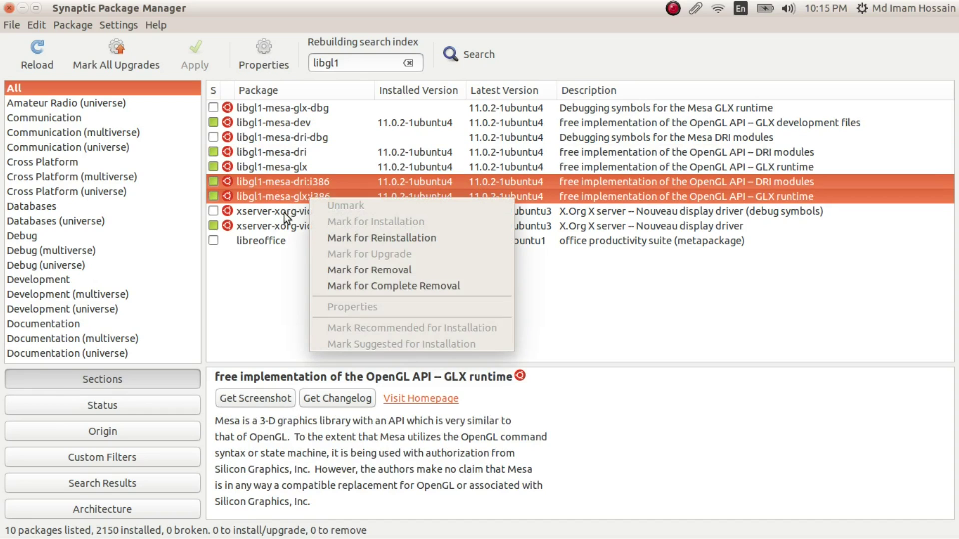
pyautogui.click(285, 216)
pyautogui.click(285, 213)
pyautogui.rightClick(287, 215)
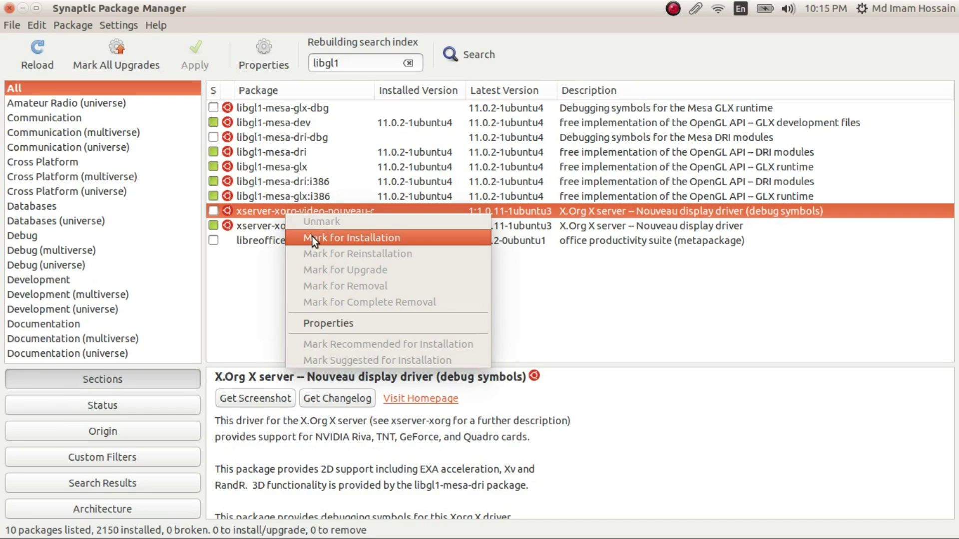
pyautogui.click(256, 274)
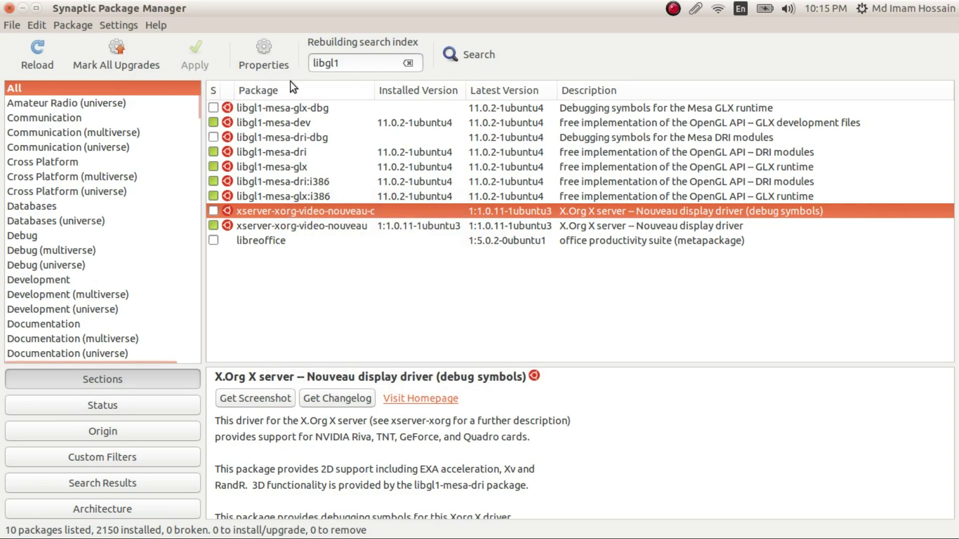
# - Filter for mesa-utils and read its description, showing version 8.2.0-1ubuntu1 installed
pyautogui.doubleClick(366, 64)
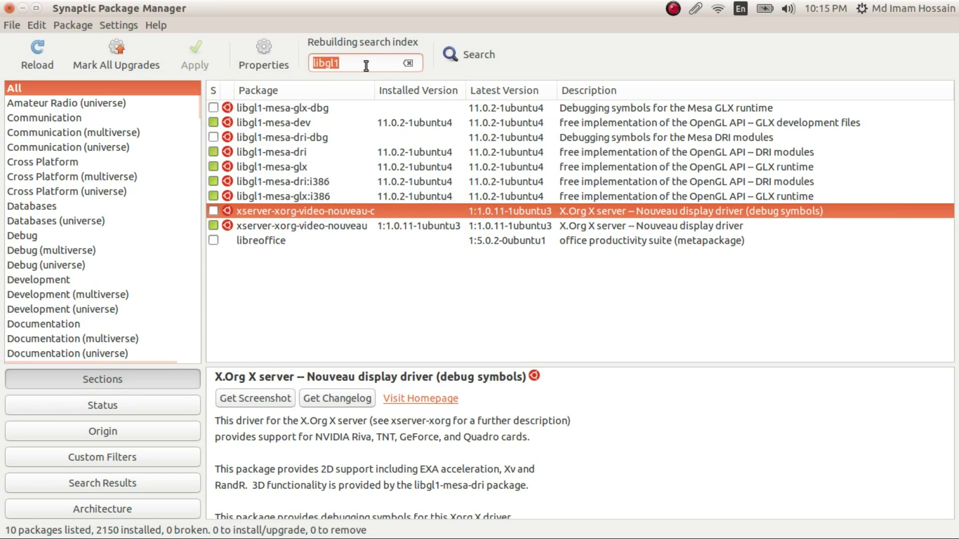
pyautogui.write('mesa')
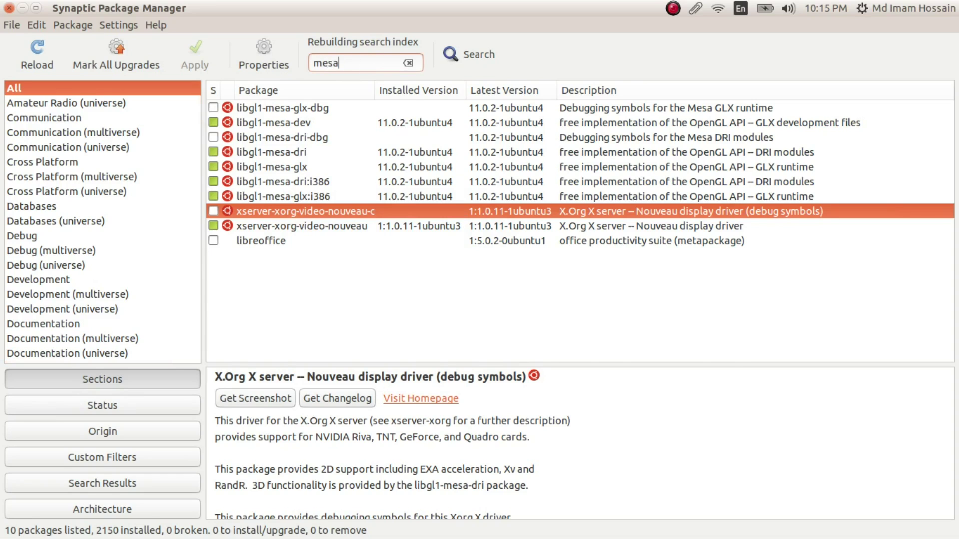
pyautogui.write('-utils')
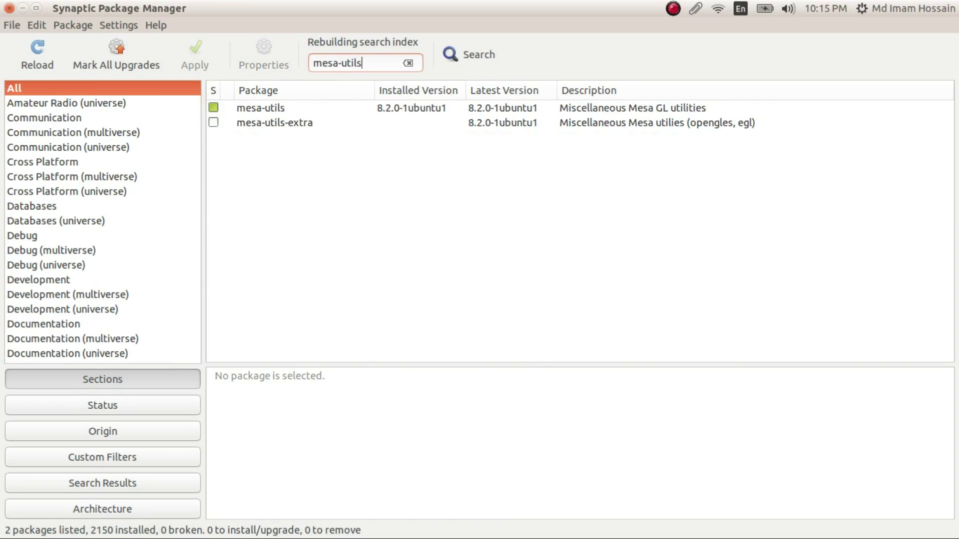
pyautogui.click(310, 112)
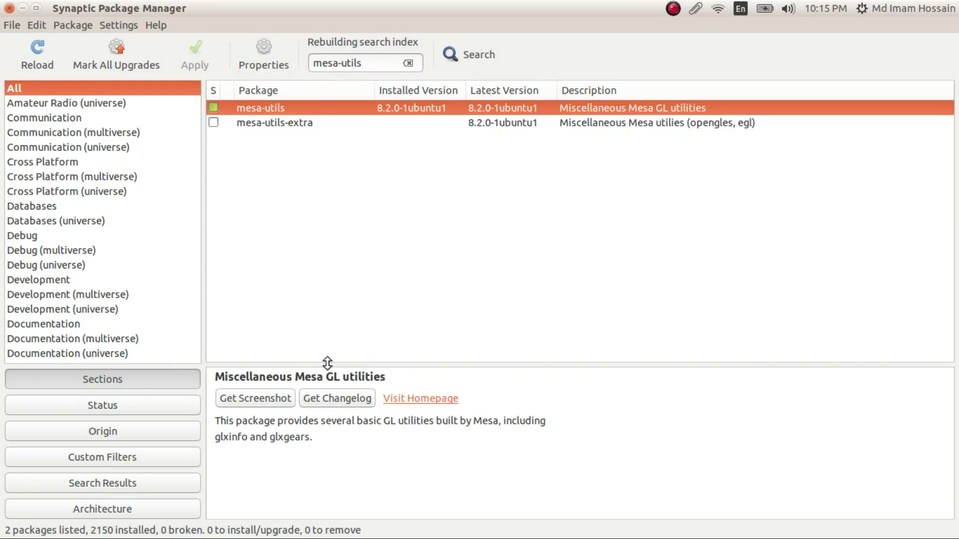
pyautogui.moveTo(329, 364); pyautogui.dragTo(355, 321)
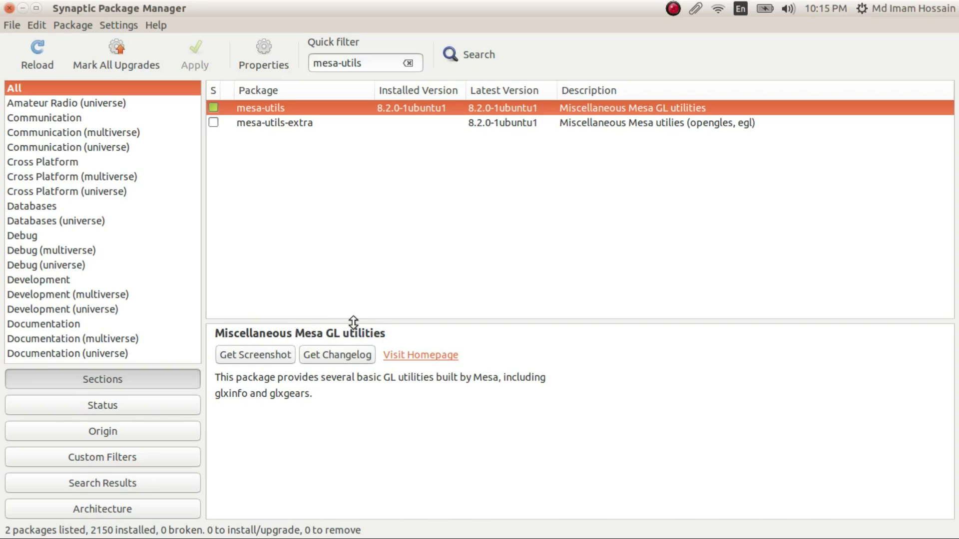
pyautogui.moveTo(353, 323); pyautogui.dragTo(330, 367)
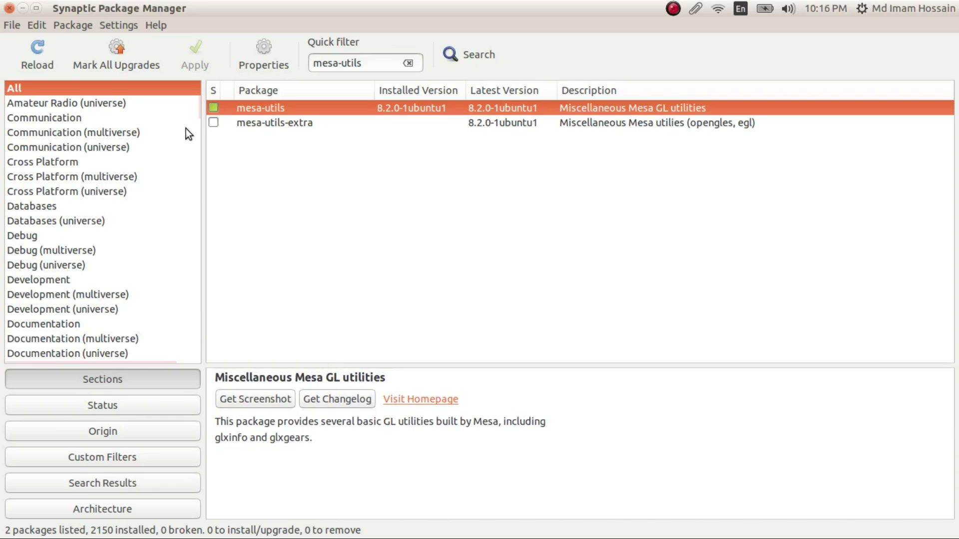
# - Close Synaptic and extract tc1510.tar.gz on the desktop with Extract Here
pyautogui.click(10, 8)
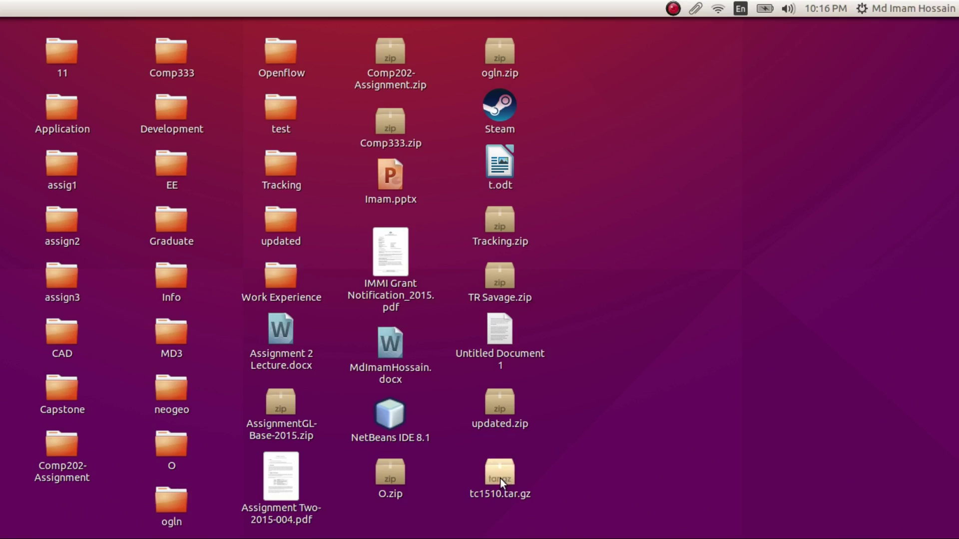
pyautogui.moveTo(1, 353)
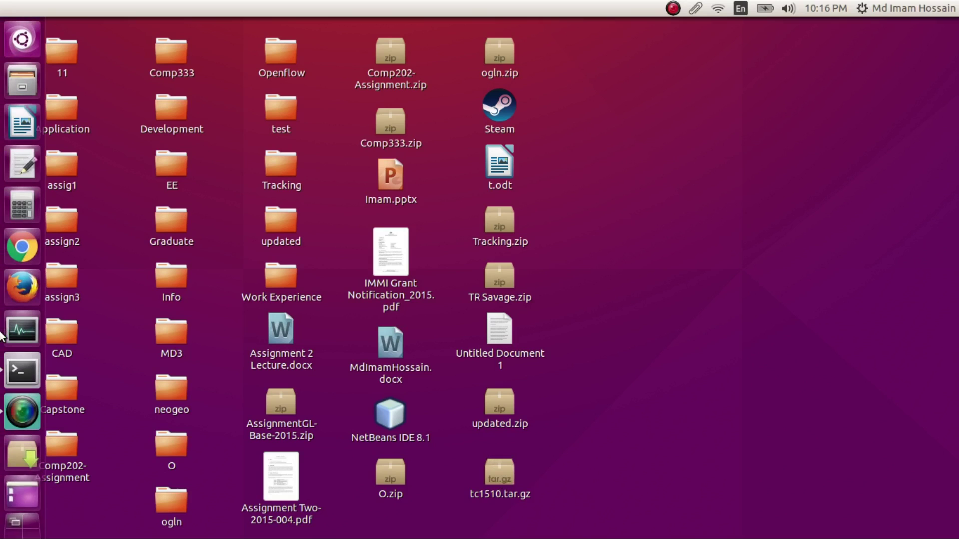
pyautogui.click(500, 472)
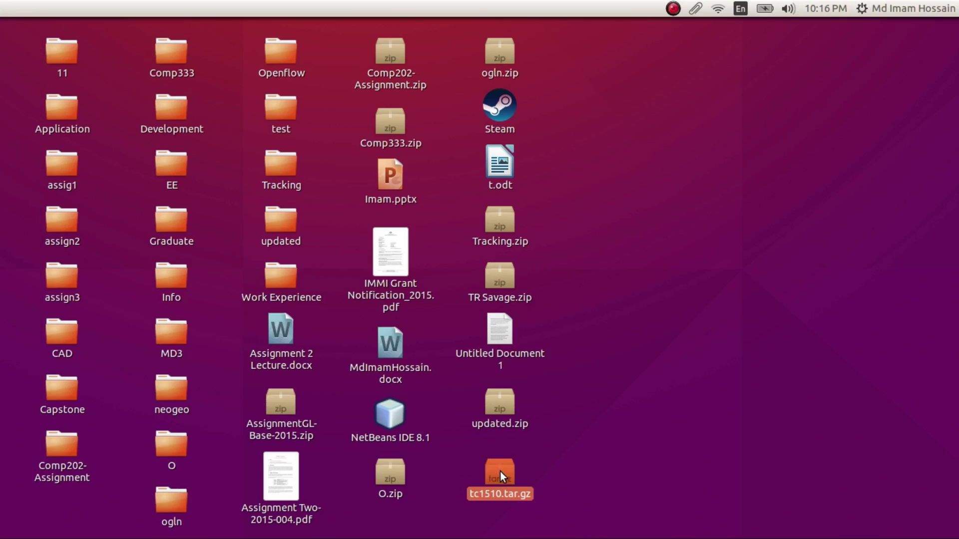
pyautogui.click(538, 468)
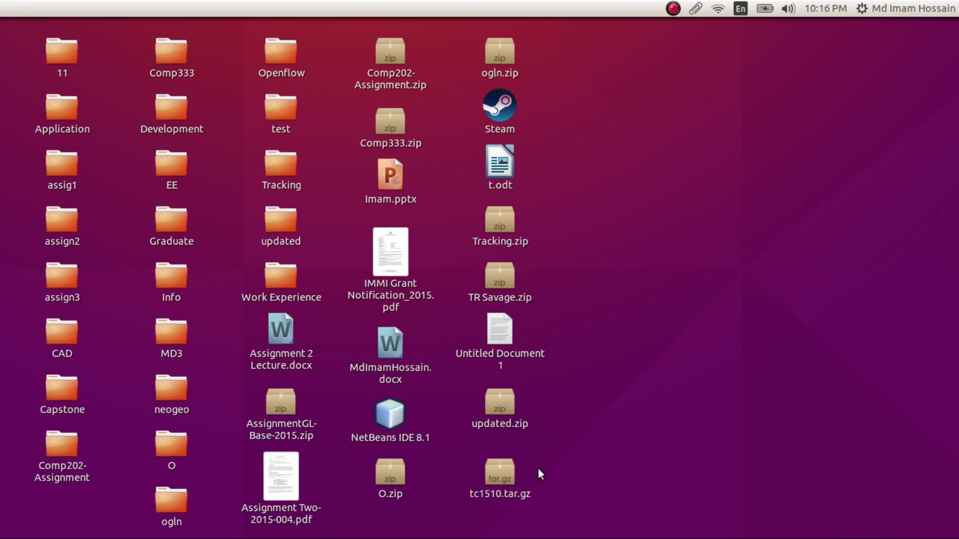
pyautogui.click(501, 472)
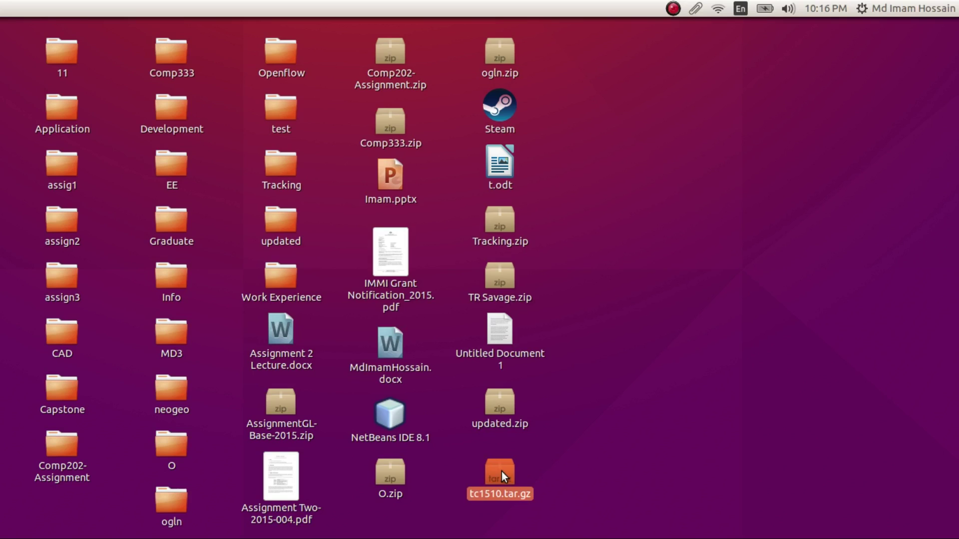
pyautogui.click(549, 460)
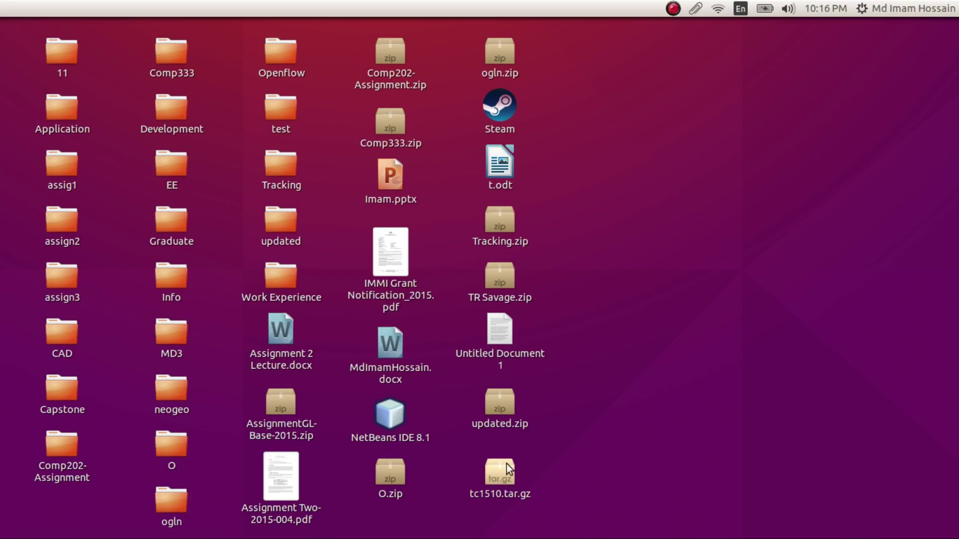
pyautogui.rightClick(496, 477)
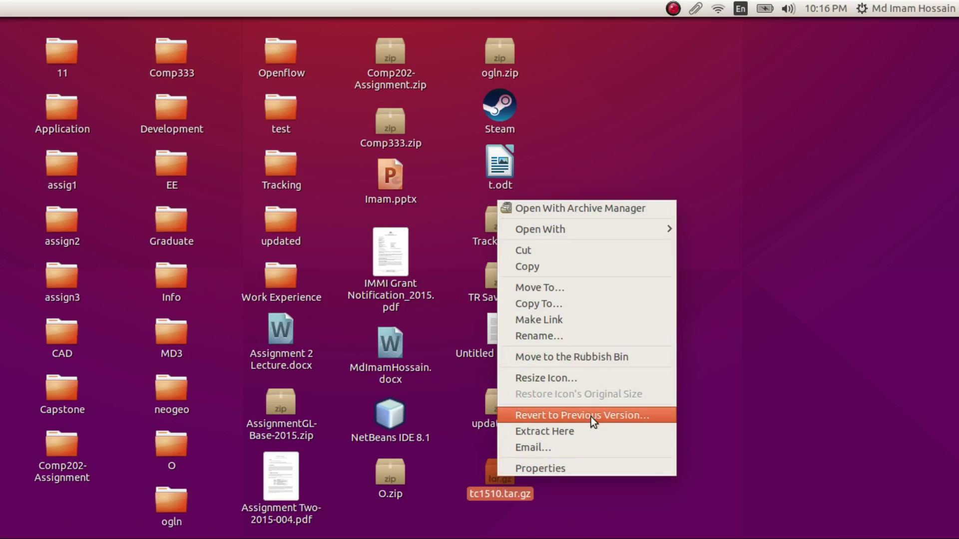
pyautogui.click(591, 431)
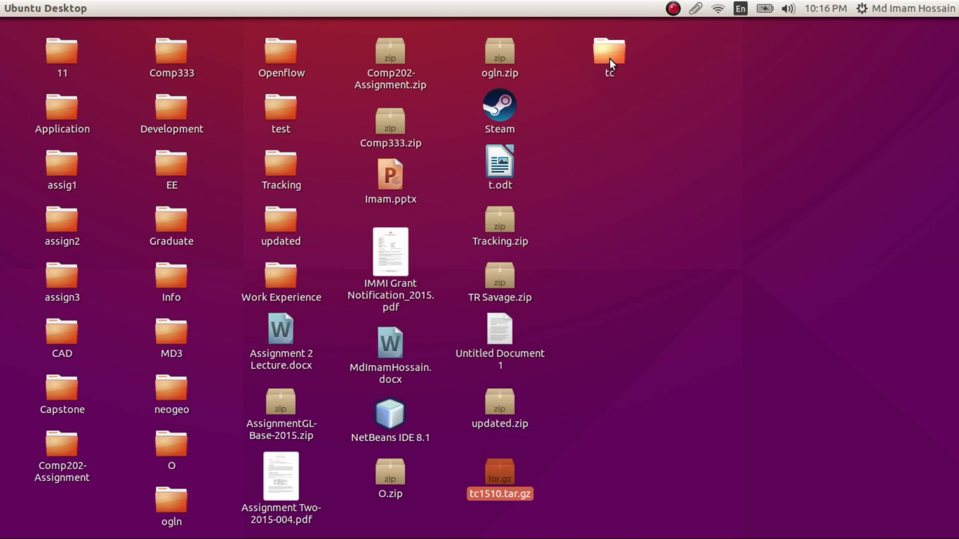
# - Open the extracted tc folder and read its ReadMe.txt in gedit
pyautogui.doubleClick(611, 57)
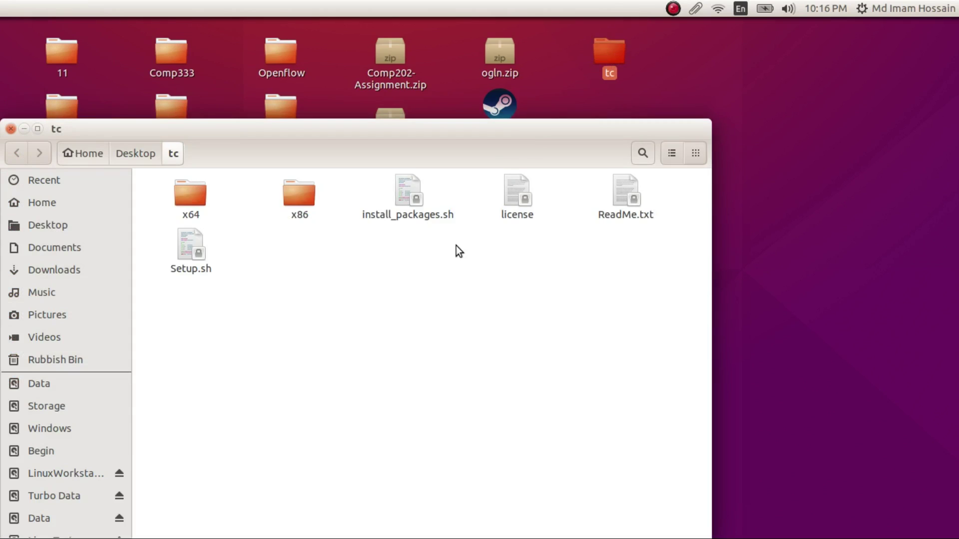
pyautogui.doubleClick(630, 214)
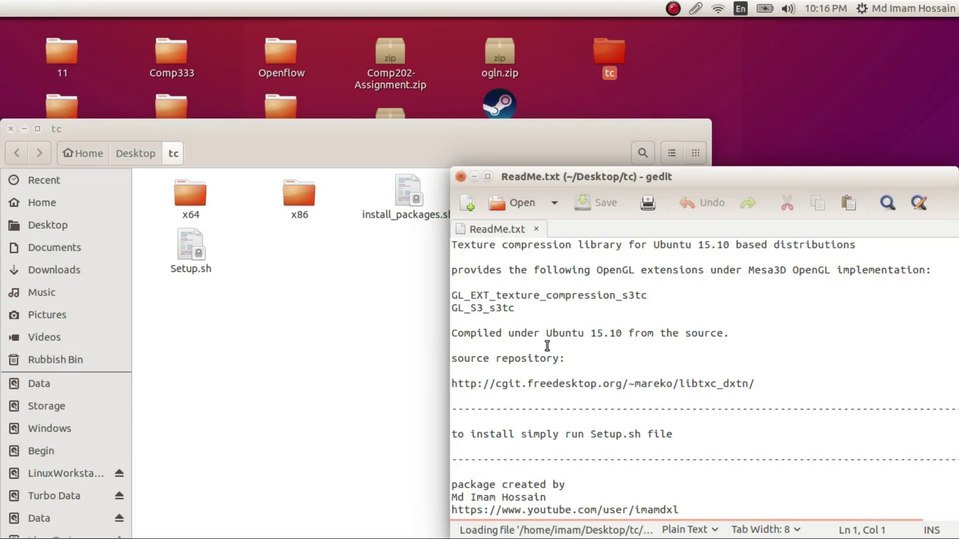
pyautogui.click(460, 176)
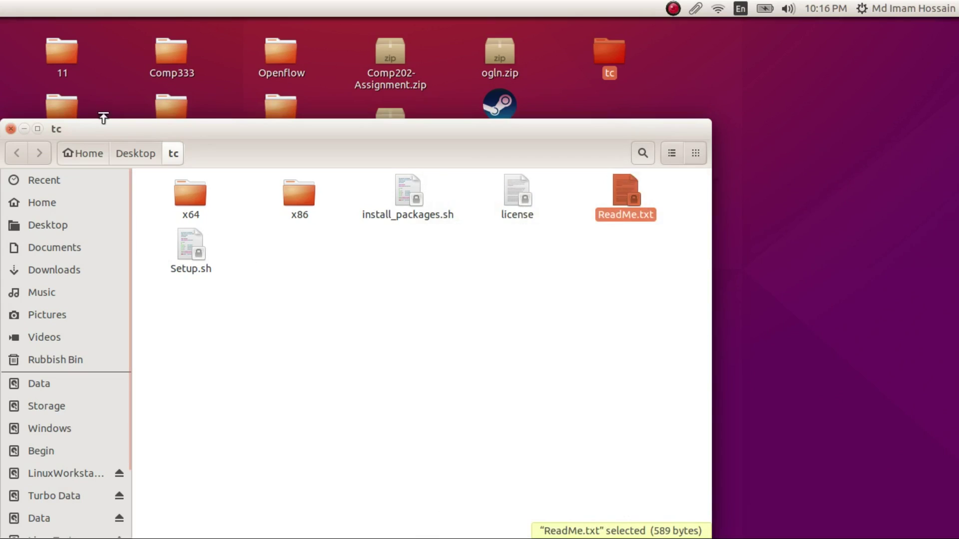
# - Check the executable text file setting on the Files Preferences Behaviour tab
pyautogui.moveTo(94, 129)
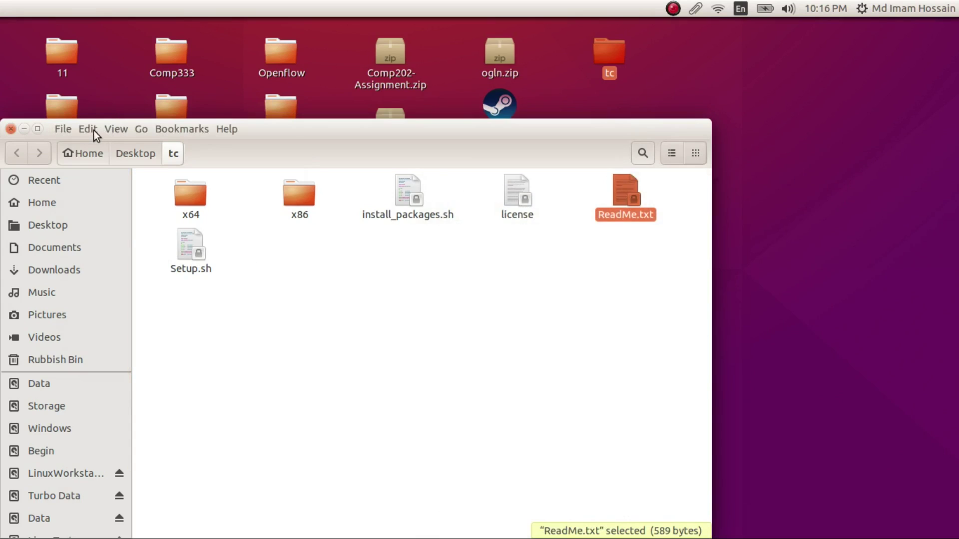
pyautogui.click(94, 130)
pyautogui.click(131, 346)
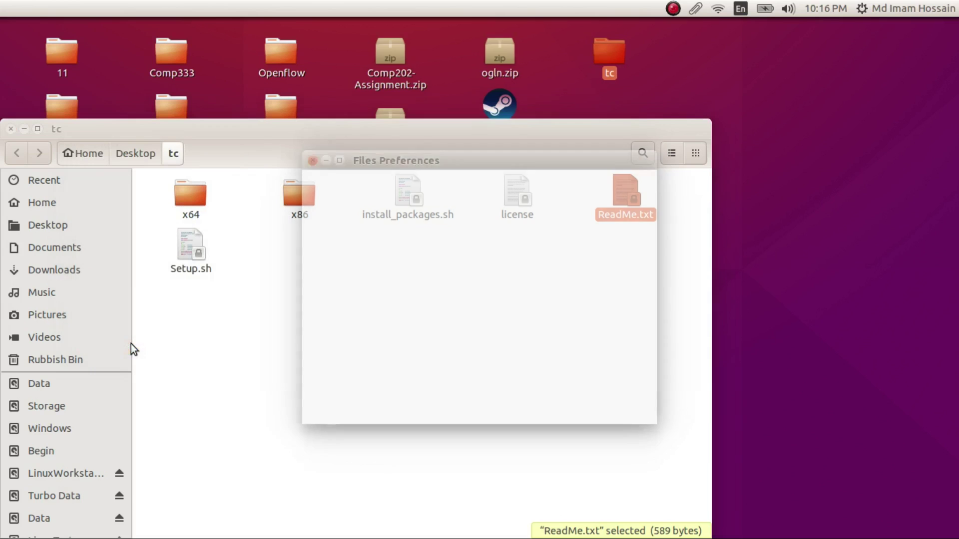
pyautogui.click(380, 181)
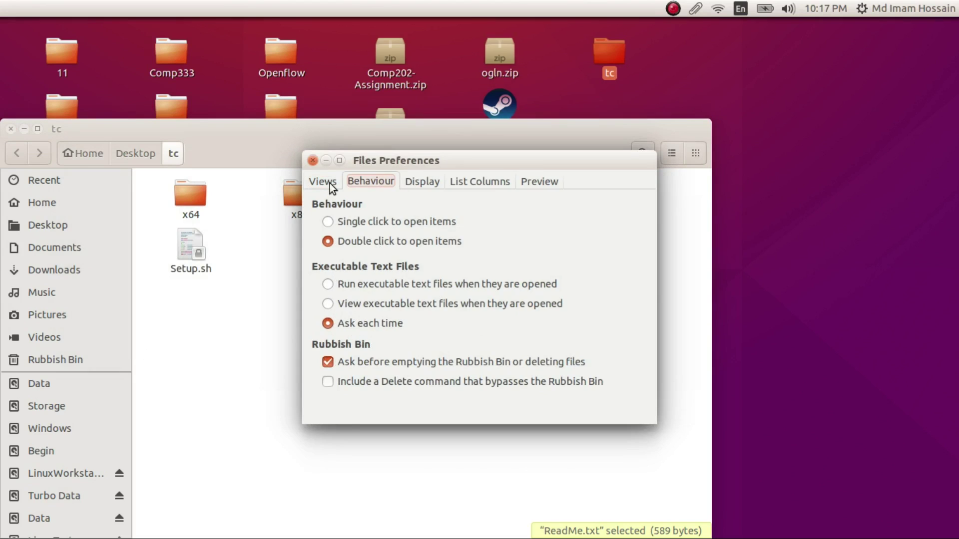
pyautogui.click(313, 160)
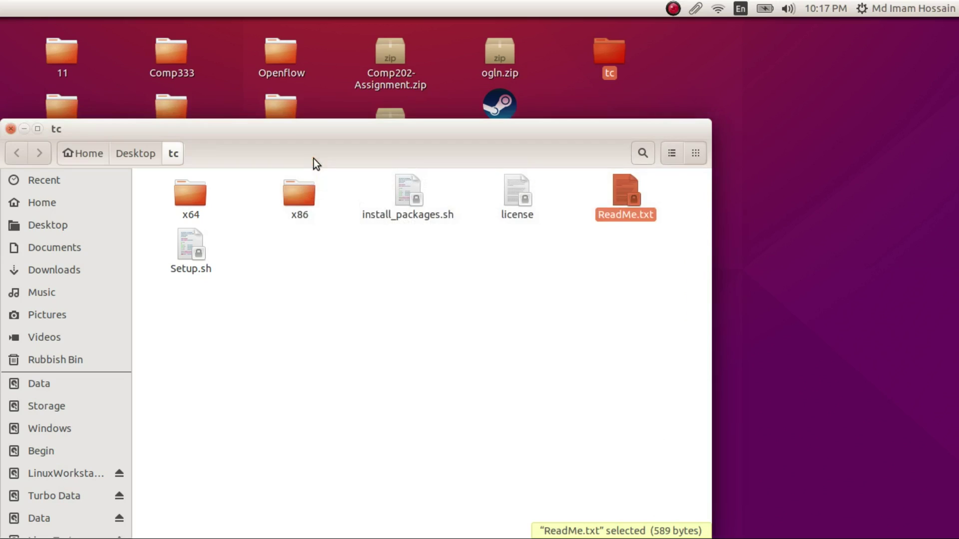
# - Run the Setup.sh script, then peek into the x86 and x64 folders and return to tc
pyautogui.doubleClick(192, 243)
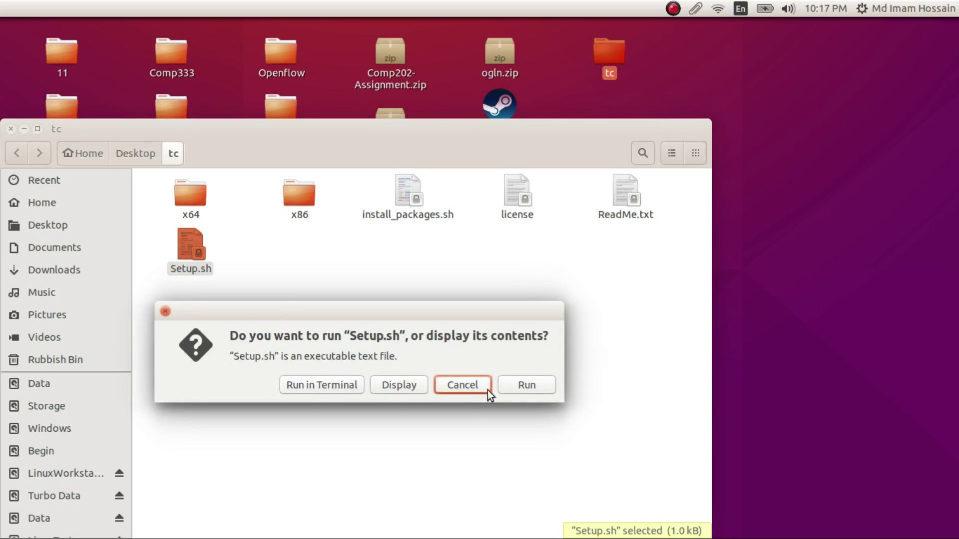
pyautogui.click(518, 387)
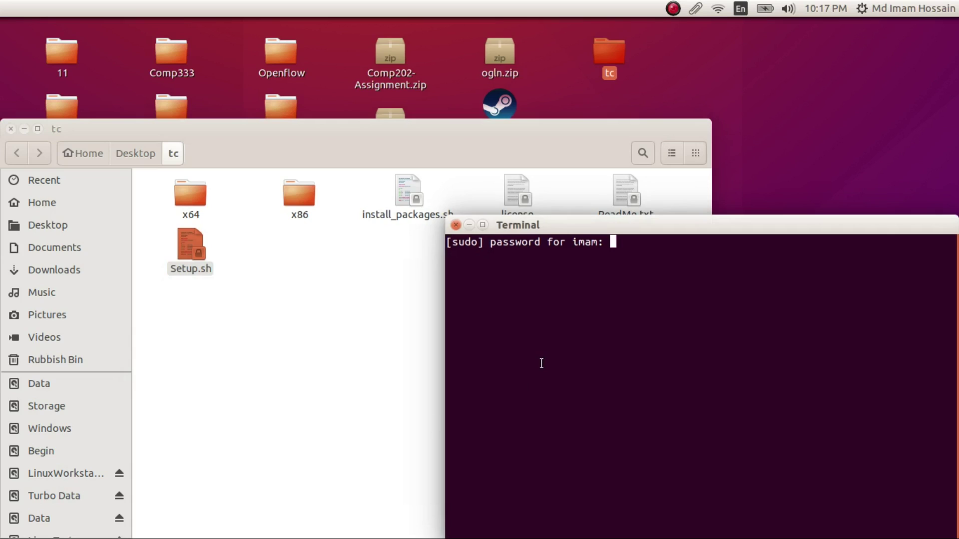
pyautogui.doubleClick(304, 194)
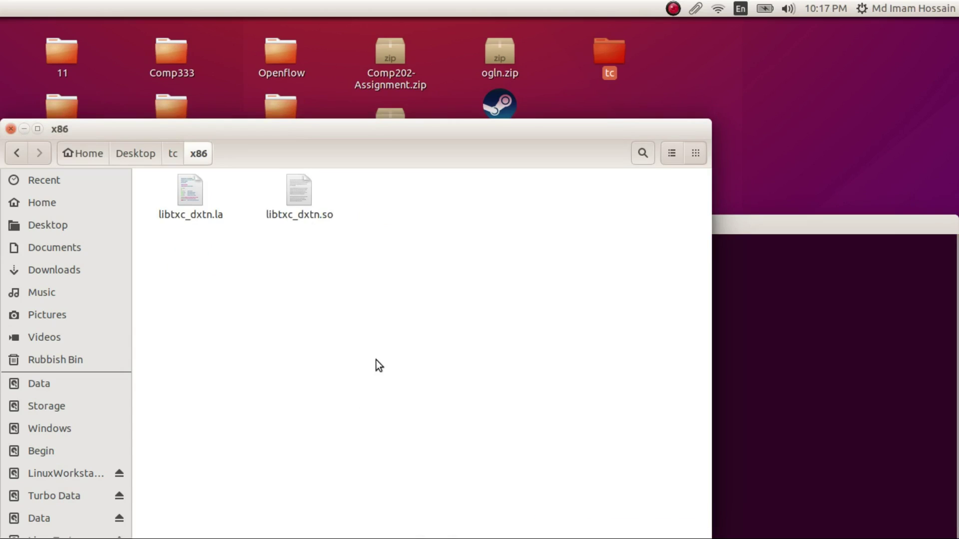
pyautogui.hotkey('alt', 'Up')
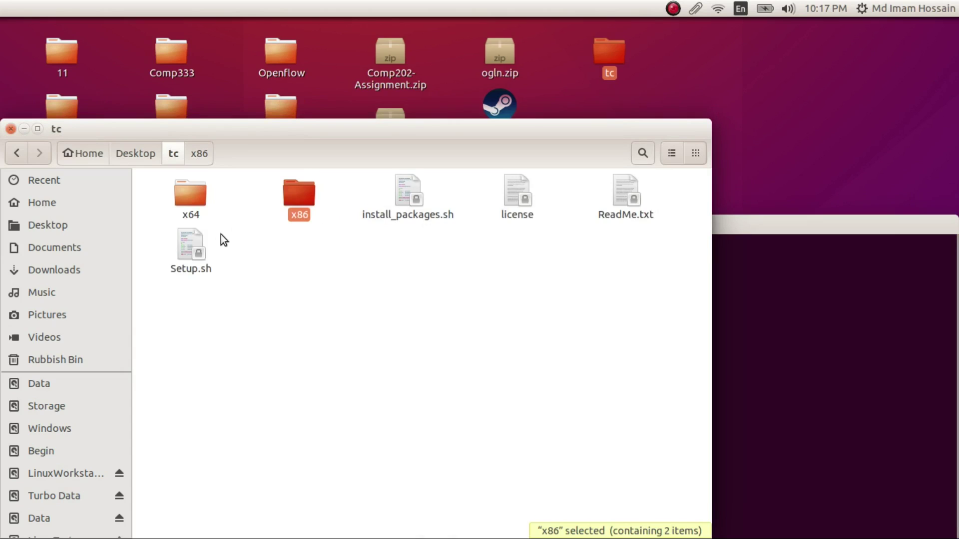
pyautogui.doubleClick(198, 200)
pyautogui.hotkey('alt', 'Up')
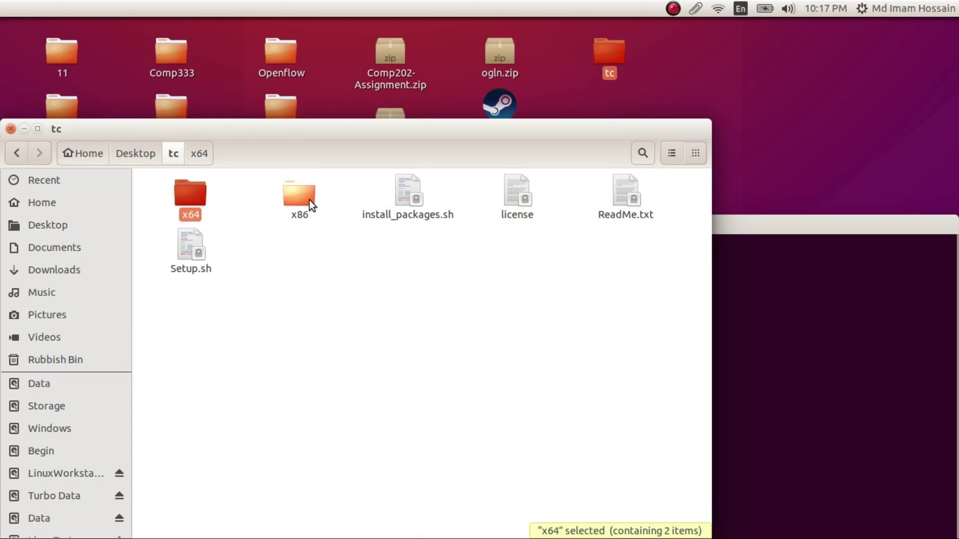
pyautogui.doubleClick(310, 200)
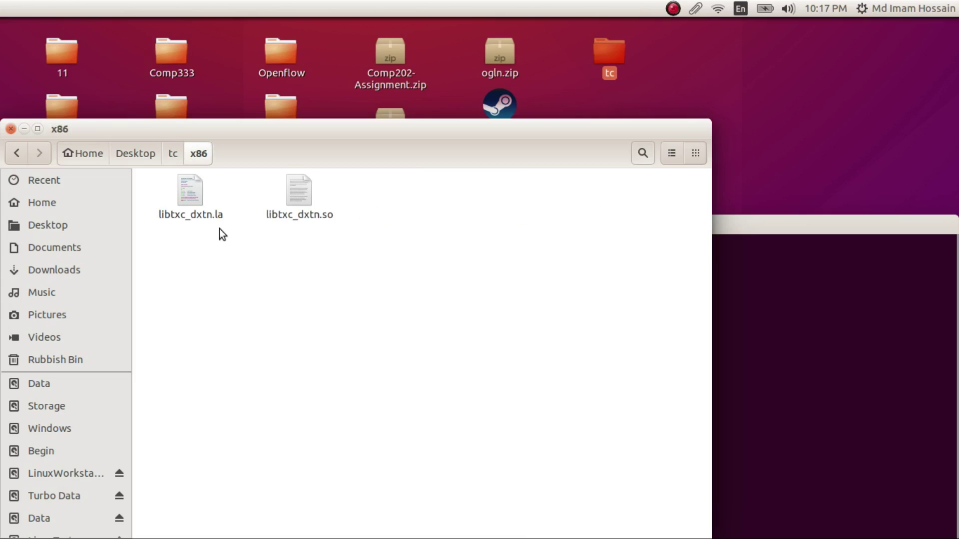
pyautogui.hotkey('alt', 'Up')
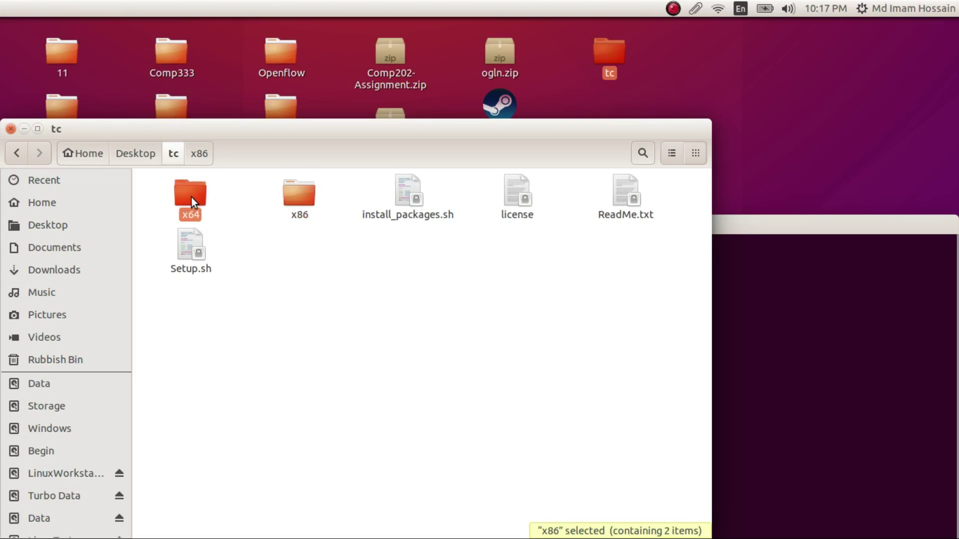
pyautogui.doubleClick(190, 197)
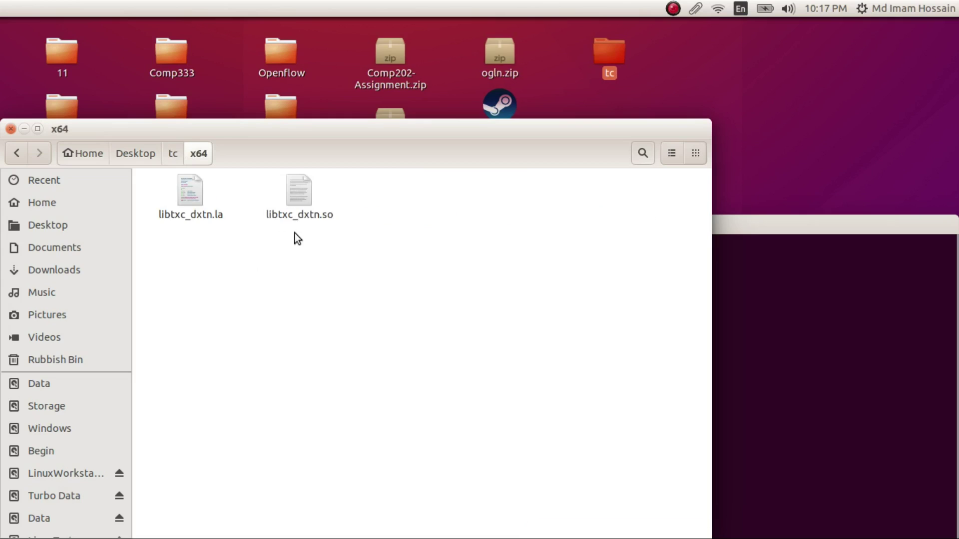
pyautogui.press('BackSpace')
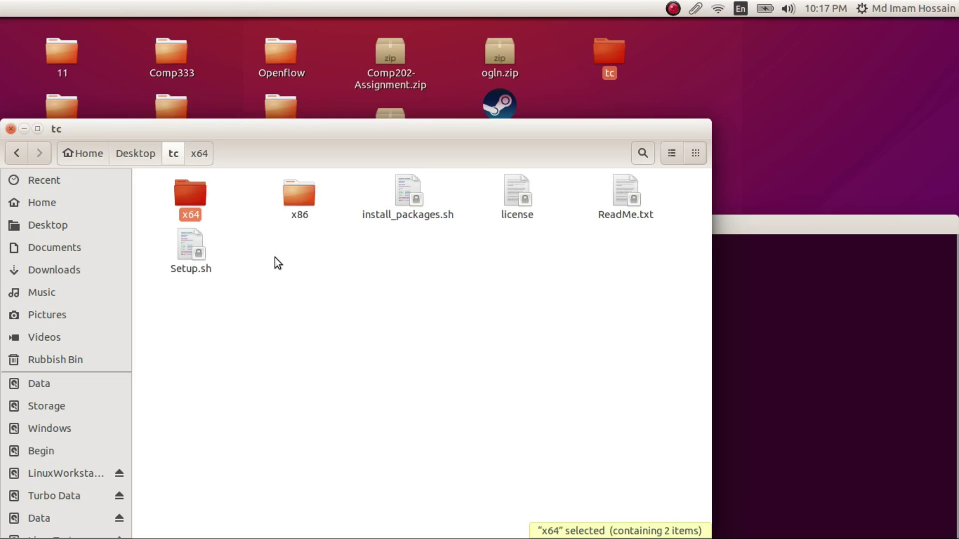
# - Enter the administrator password in the installer terminal and close it once installation finishes
pyautogui.click(771, 362)
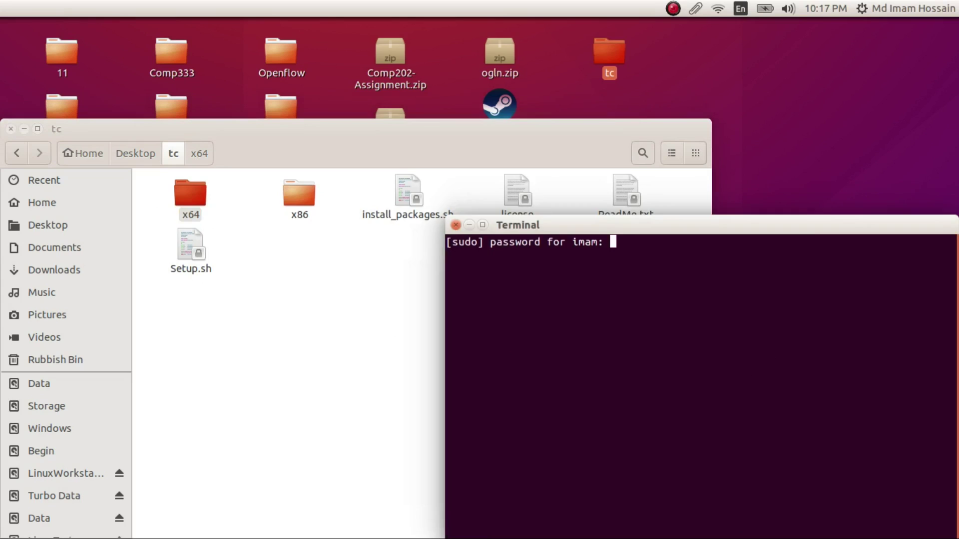
pyautogui.press('Return')
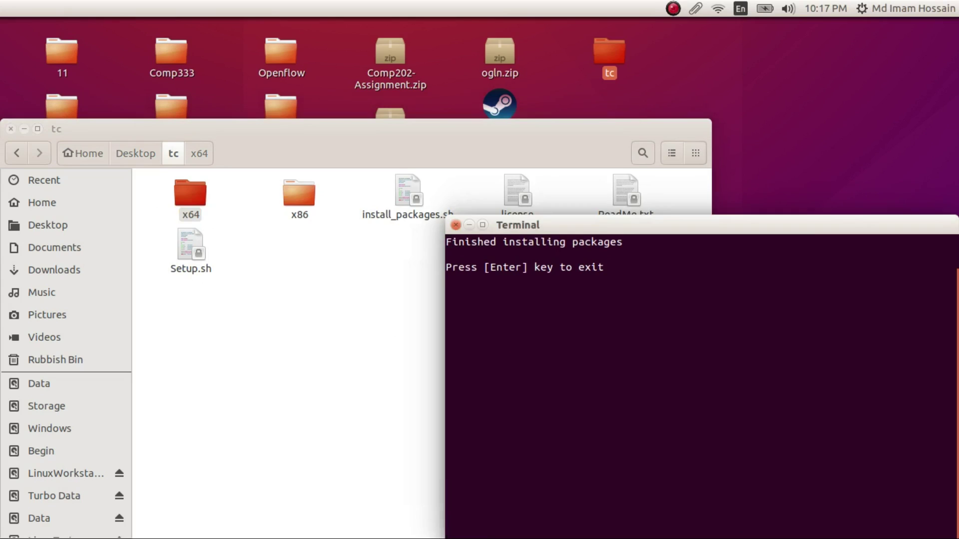
pyautogui.press('Return')
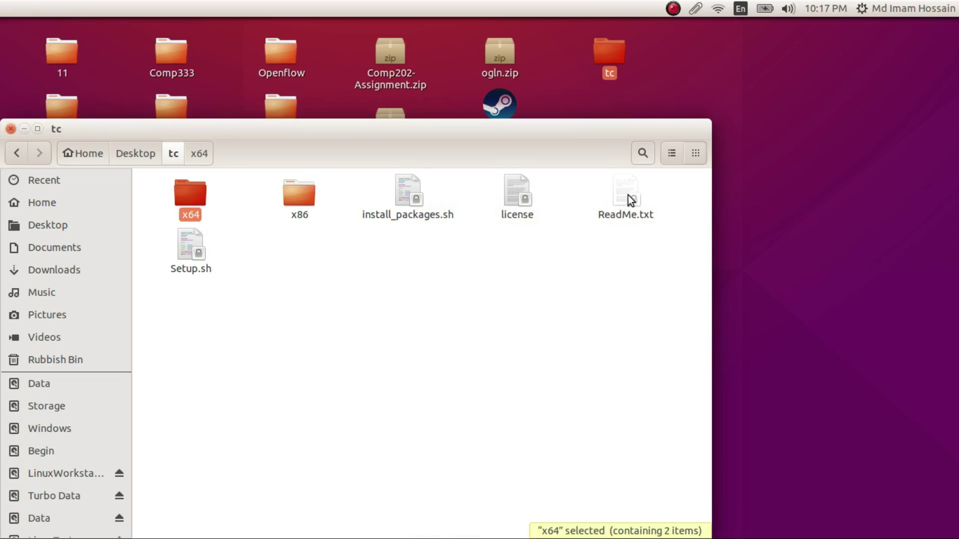
# - Close the tc folder, open a Terminal from the desktop menu and run glxinfo
pyautogui.click(13, 128)
pyautogui.rightClick(705, 170)
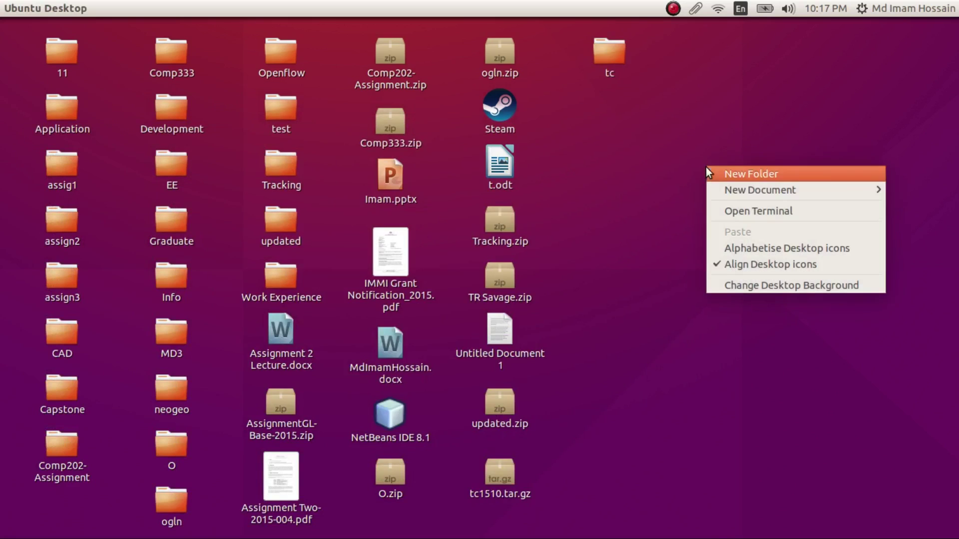
pyautogui.click(732, 208)
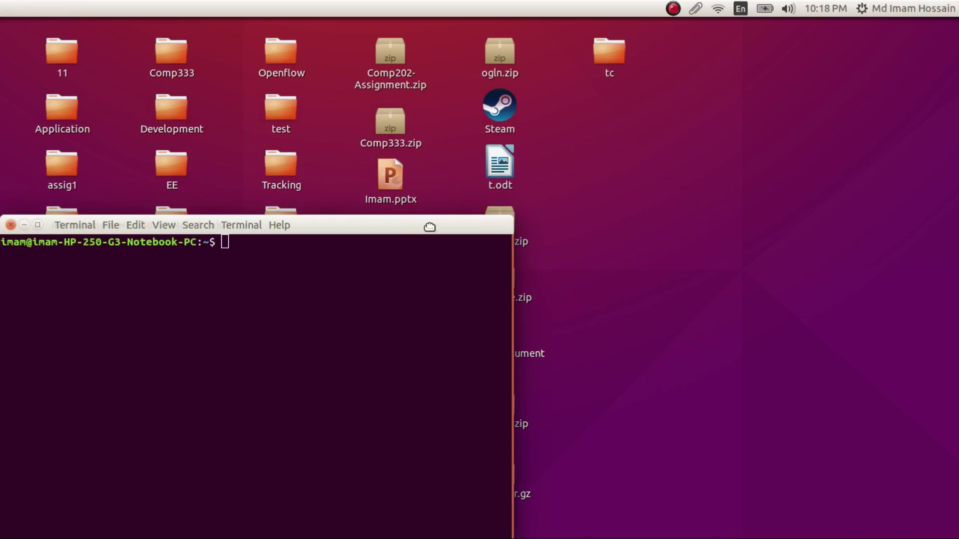
pyautogui.moveTo(428, 225); pyautogui.dragTo(749, 100)
pyautogui.write('glxinfo')
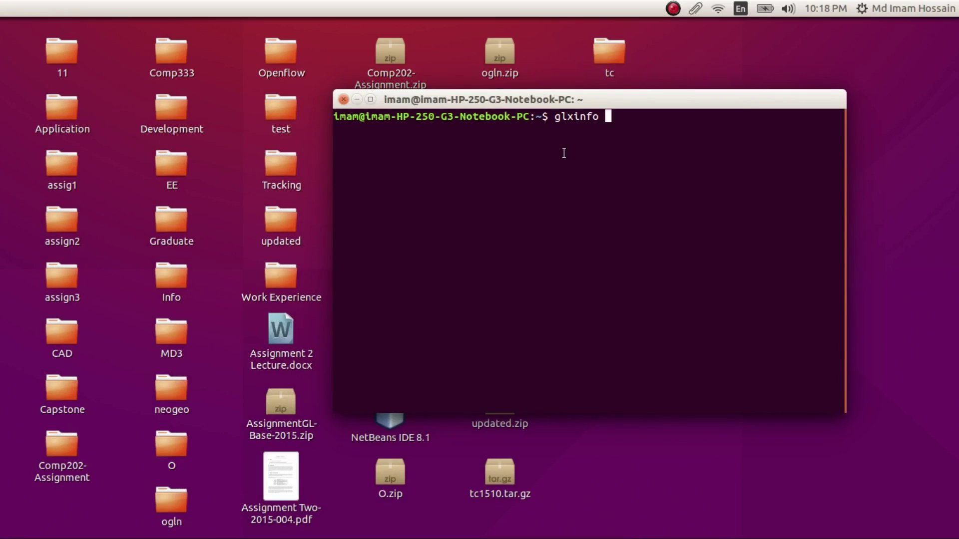
pyautogui.moveTo(644, 101); pyautogui.dragTo(584, 129)
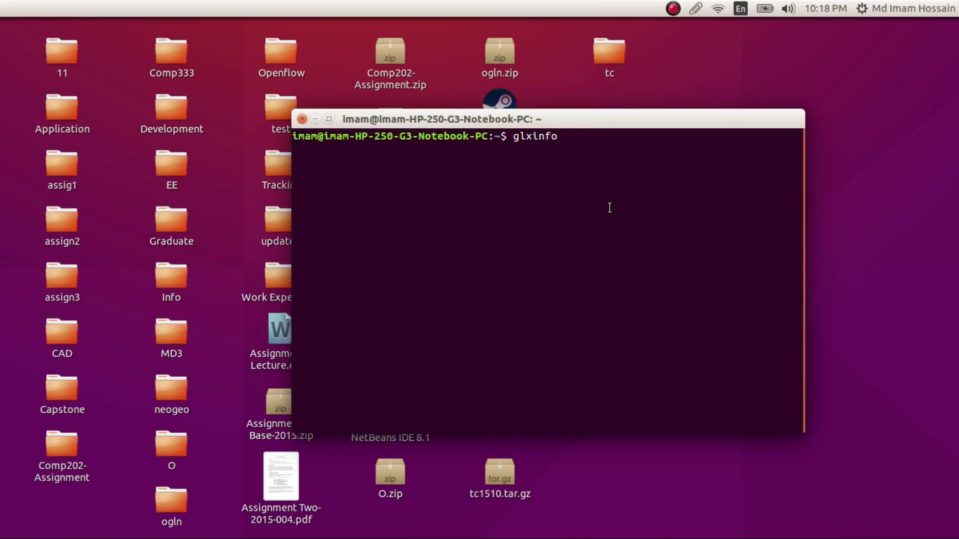
pyautogui.press('Return')
# - Highlight the OpenGL vendor, Intel Bay Trail renderer, core profile 3.3 and Mesa 11.0.2 in the output
pyautogui.scroll(20, 662, 323)
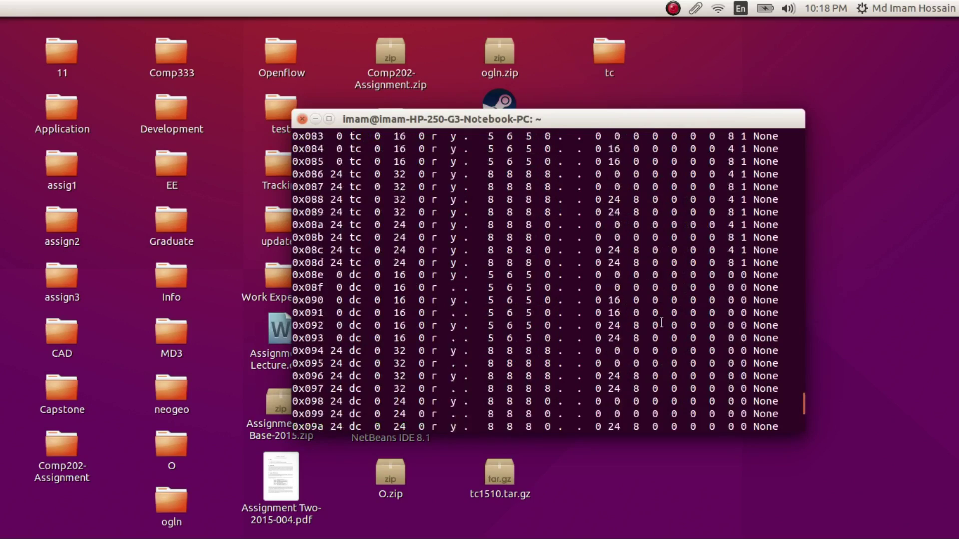
pyautogui.scroll(20, 661, 323)
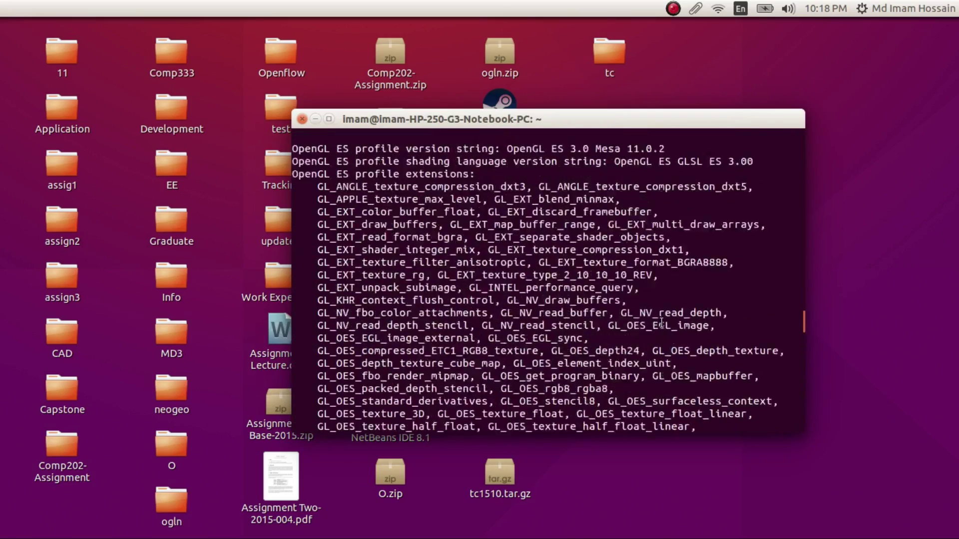
pyautogui.scroll(10, 661, 323)
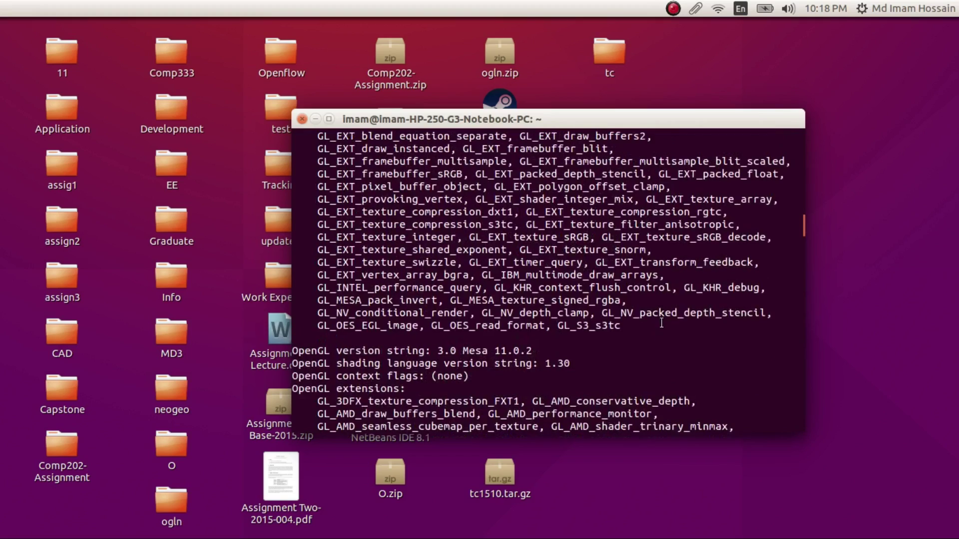
pyautogui.scroll(20, 661, 323)
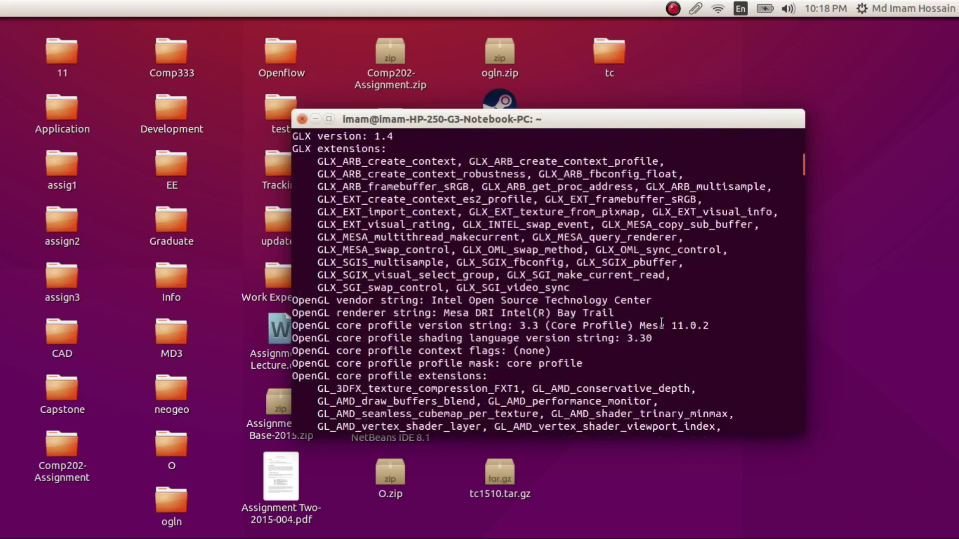
pyautogui.scroll(-2, 661, 323)
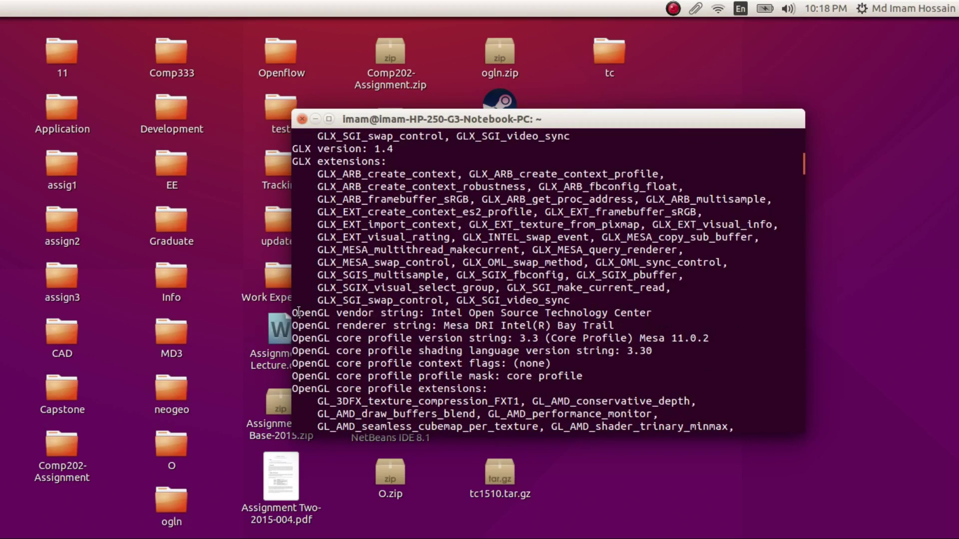
pyautogui.moveTo(293, 313); pyautogui.dragTo(651, 314)
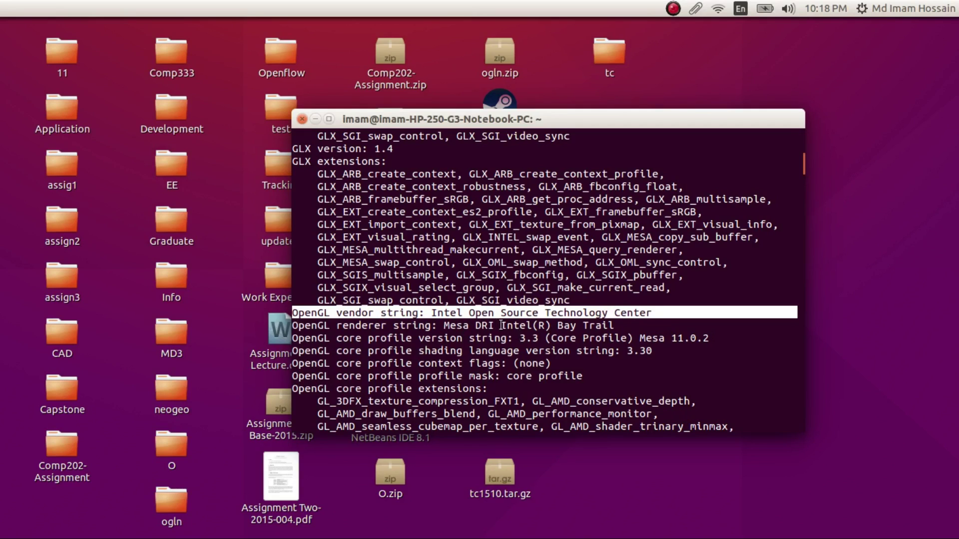
pyautogui.moveTo(501, 325); pyautogui.dragTo(613, 327)
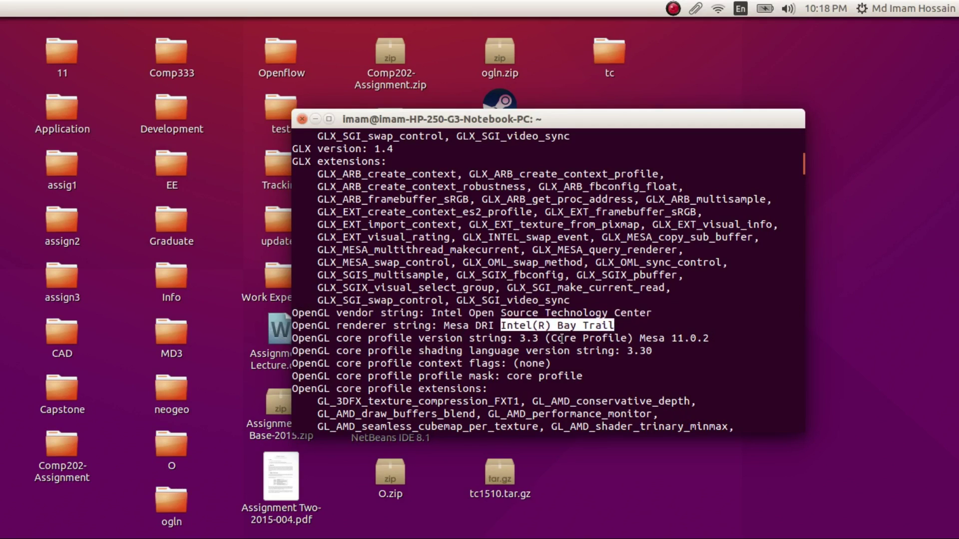
pyautogui.moveTo(518, 338); pyautogui.dragTo(545, 340)
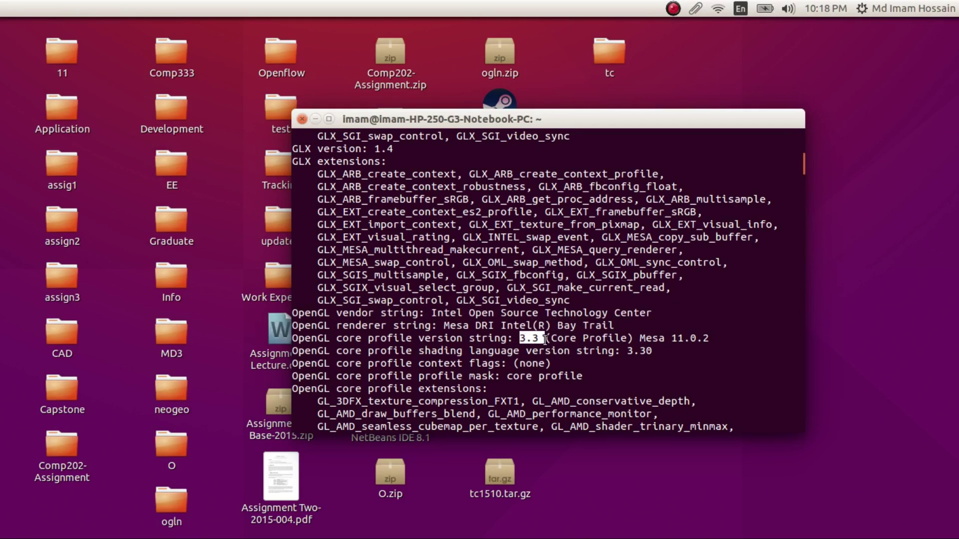
pyautogui.moveTo(671, 339); pyautogui.dragTo(644, 339)
pyautogui.click(710, 339)
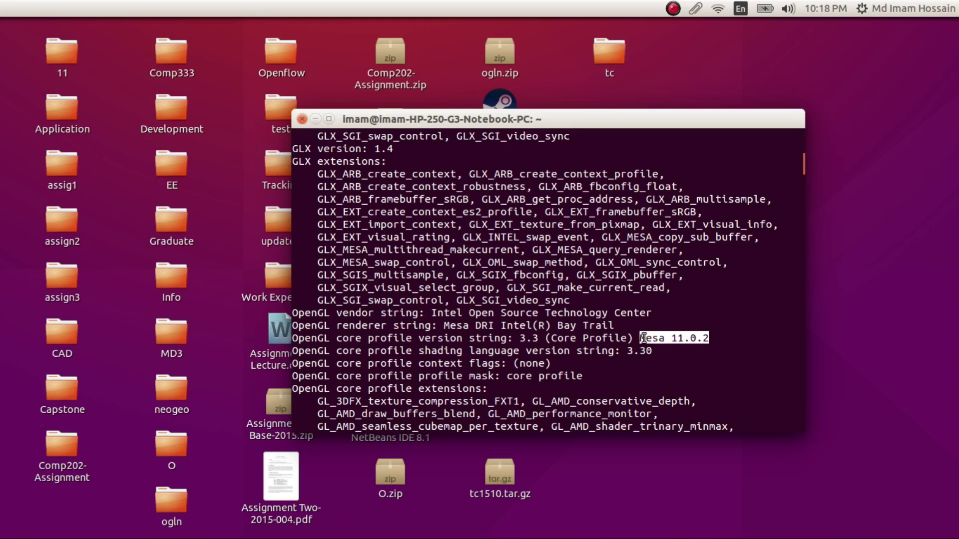
pyautogui.click(591, 354)
pyautogui.scroll(-20, 583, 359)
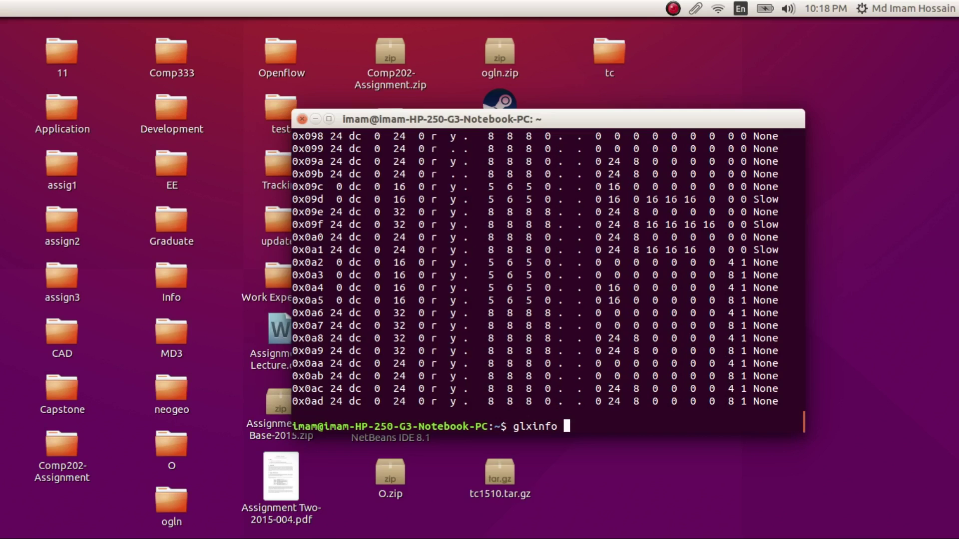
# - Run glxinfo | grep s3 and highlight GL_EXT_texture_compression_s3tc and GL_S3_s3tc
pyautogui.write('| grep s3')
pyautogui.press('Return')
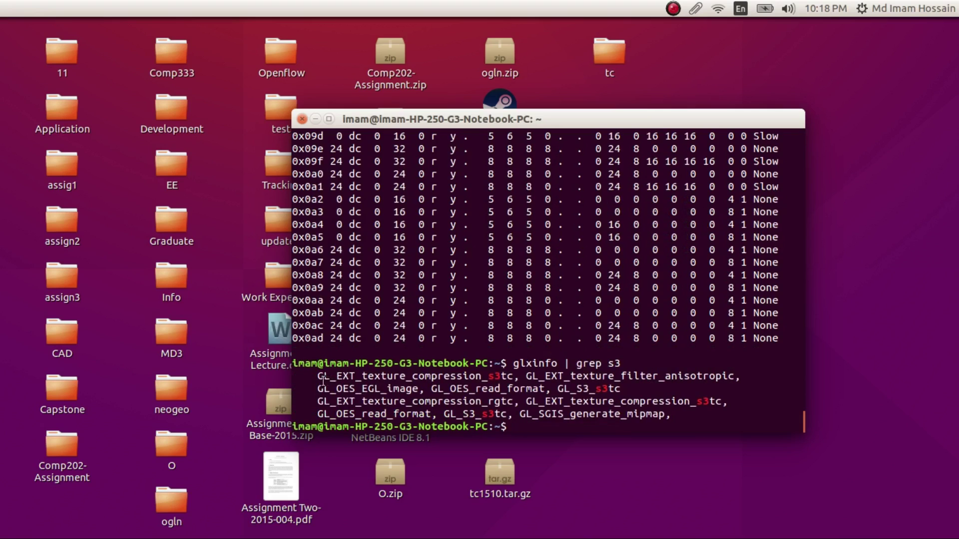
pyautogui.moveTo(317, 375); pyautogui.dragTo(513, 376)
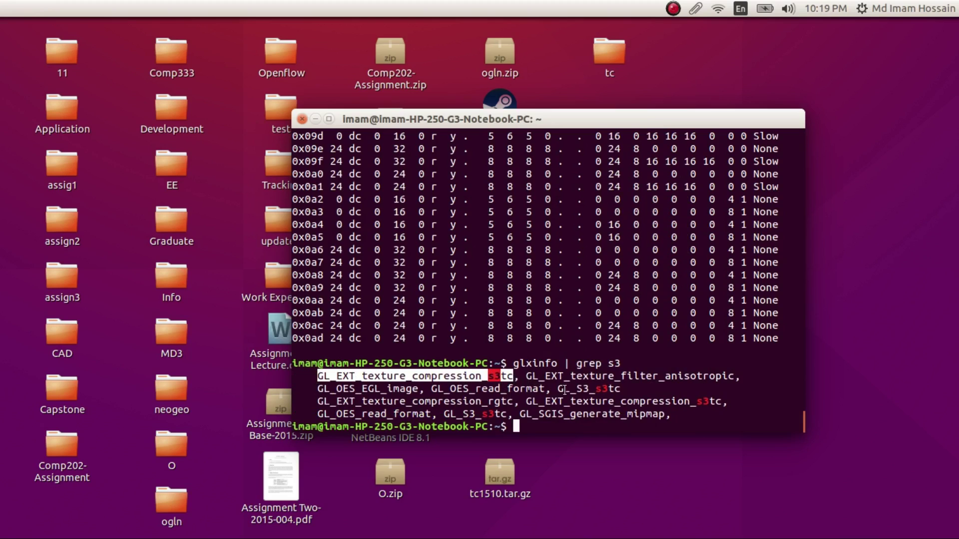
pyautogui.moveTo(431, 389); pyautogui.dragTo(620, 390)
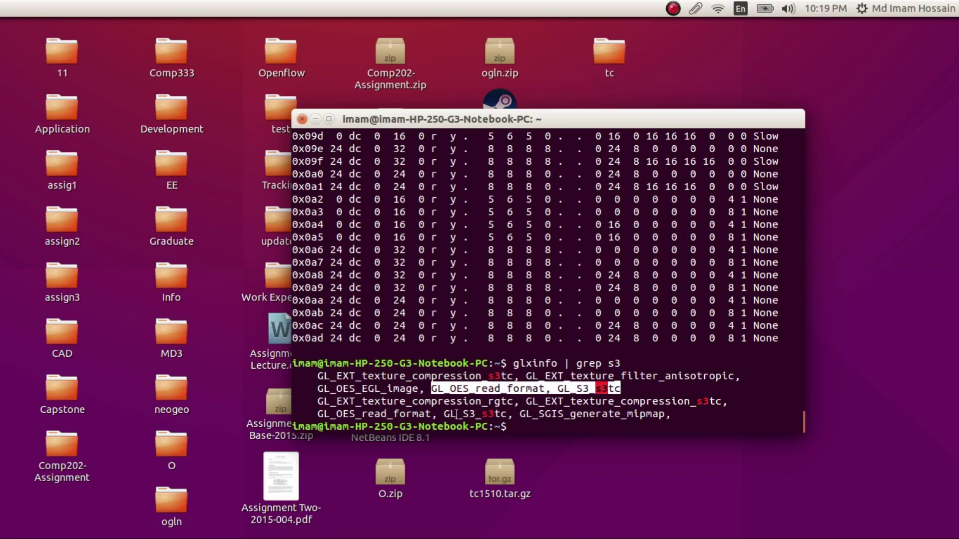
pyautogui.moveTo(446, 414)
pyautogui.mouseDown()
pyautogui.moveTo(509, 415)
pyautogui.moveTo(455, 415)
pyautogui.mouseUp()
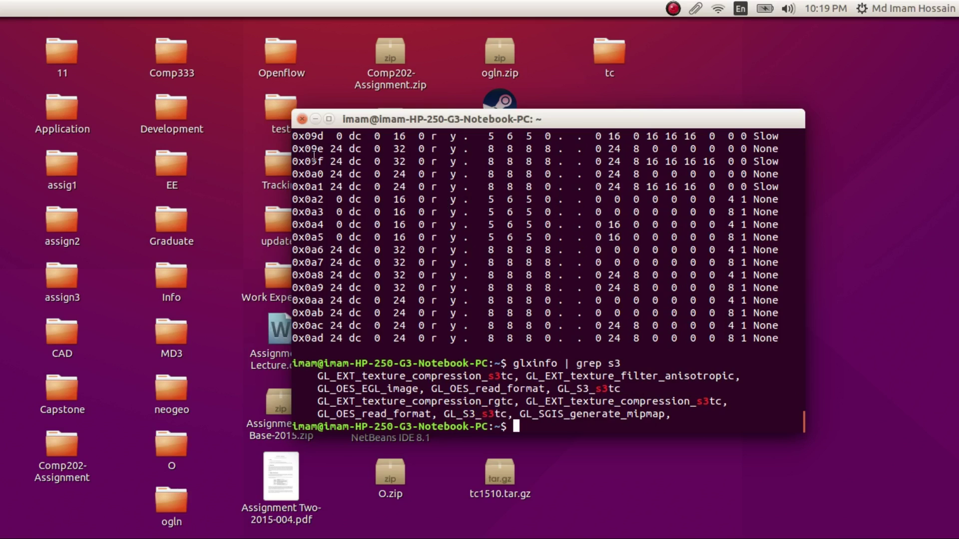
# - Close the terminal, open Files at home, look inside Downloads, then close that window
pyautogui.click(302, 119)
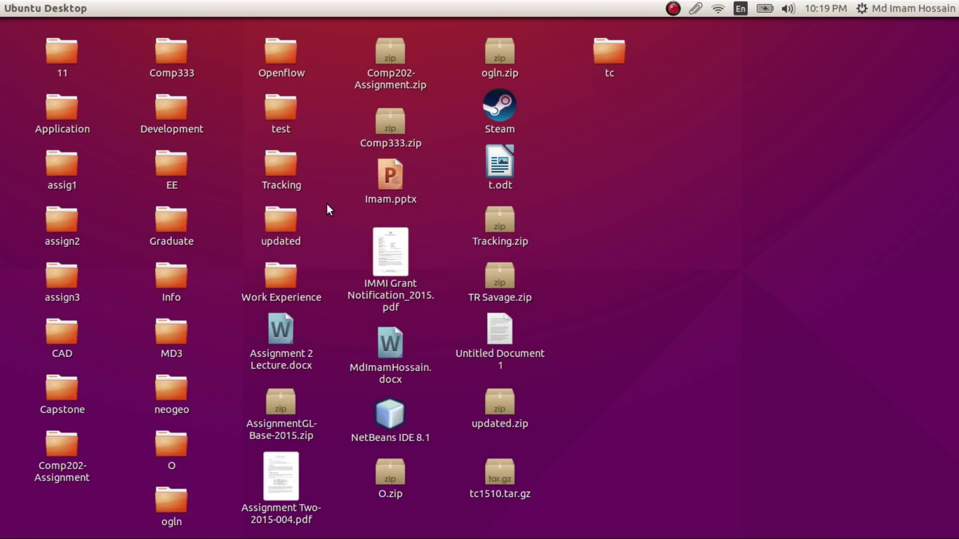
pyautogui.moveTo(1, 244)
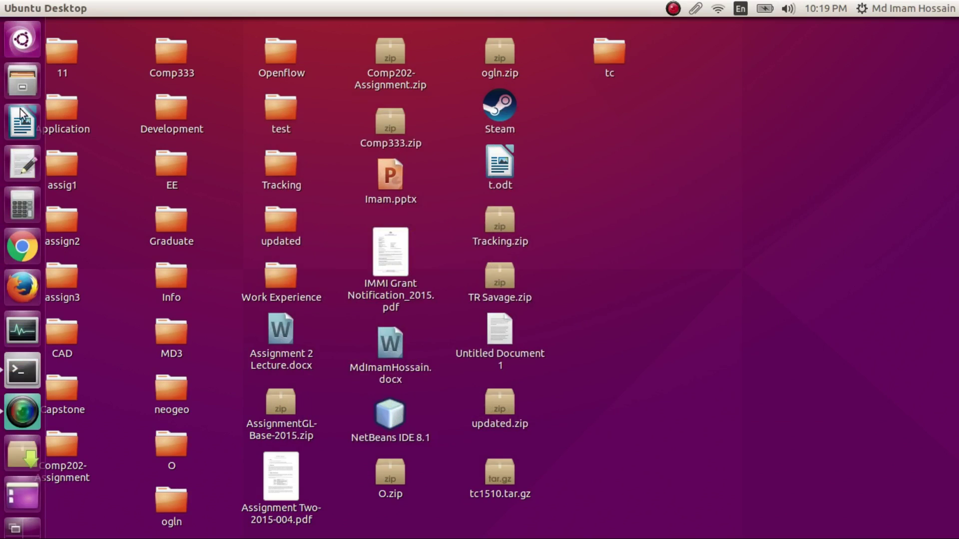
pyautogui.click(23, 88)
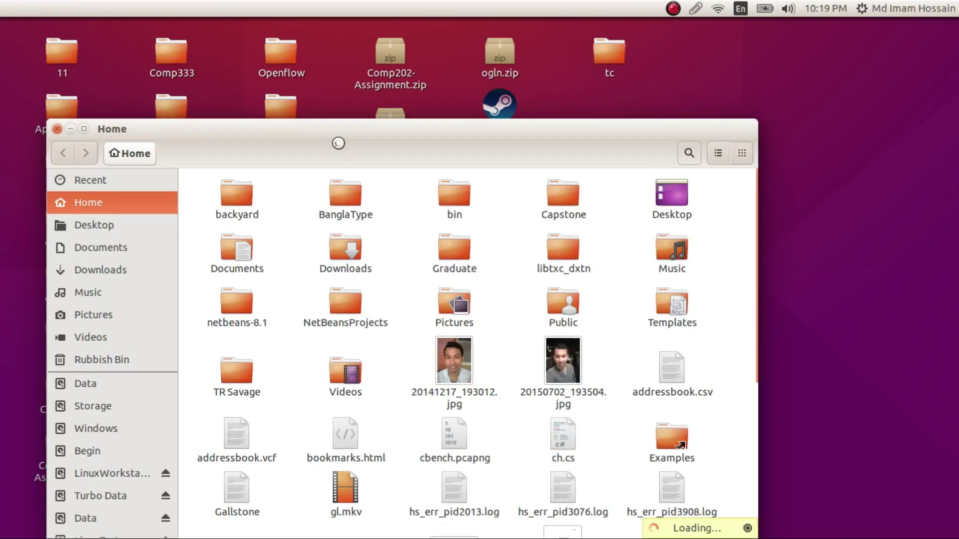
pyautogui.doubleClick(347, 248)
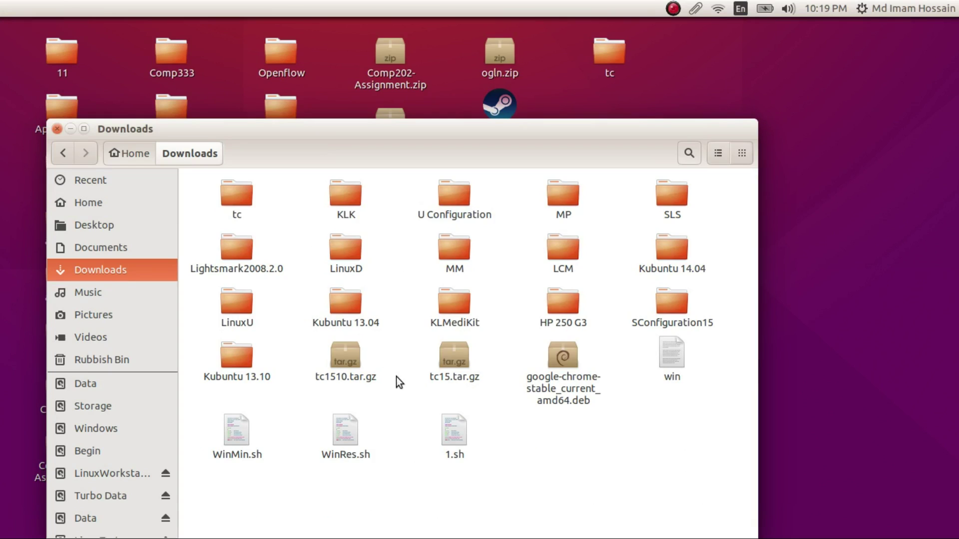
pyautogui.click(57, 133)
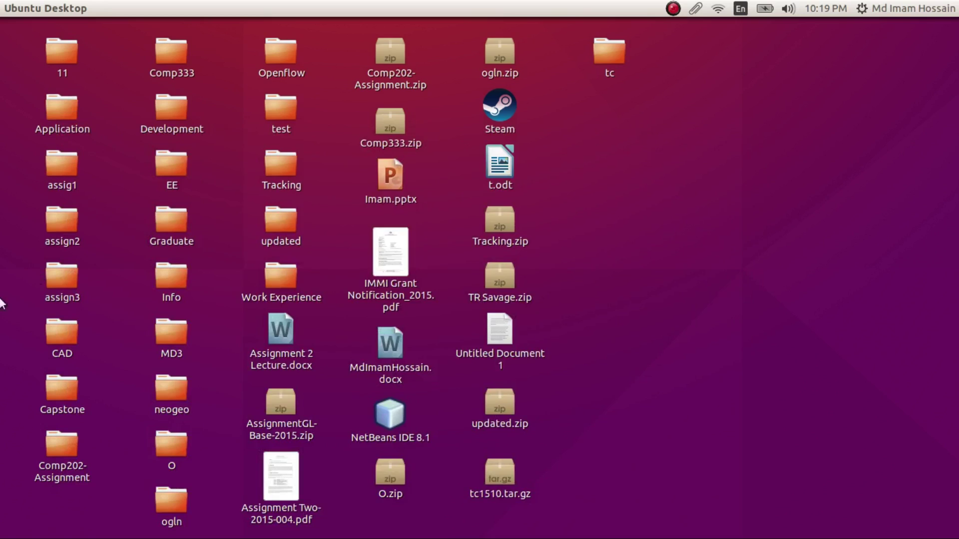
pyautogui.moveTo(1, 398)
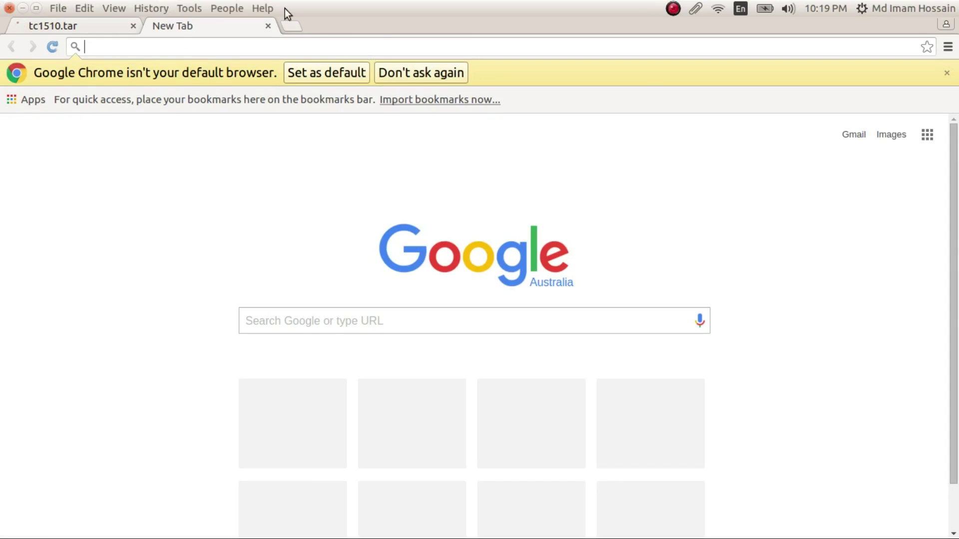
pyautogui.click(268, 25)
pyautogui.click(271, 46)
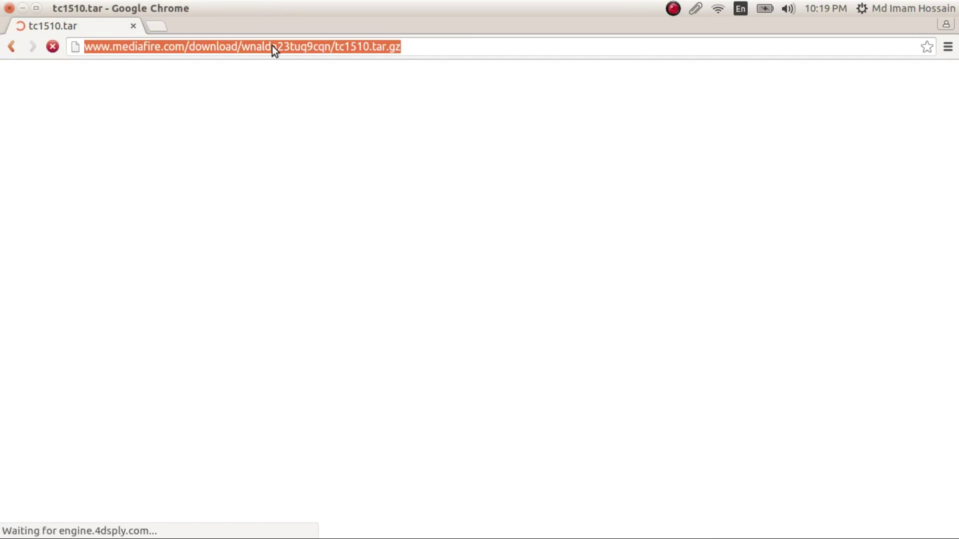
pyautogui.write('www.google.com')
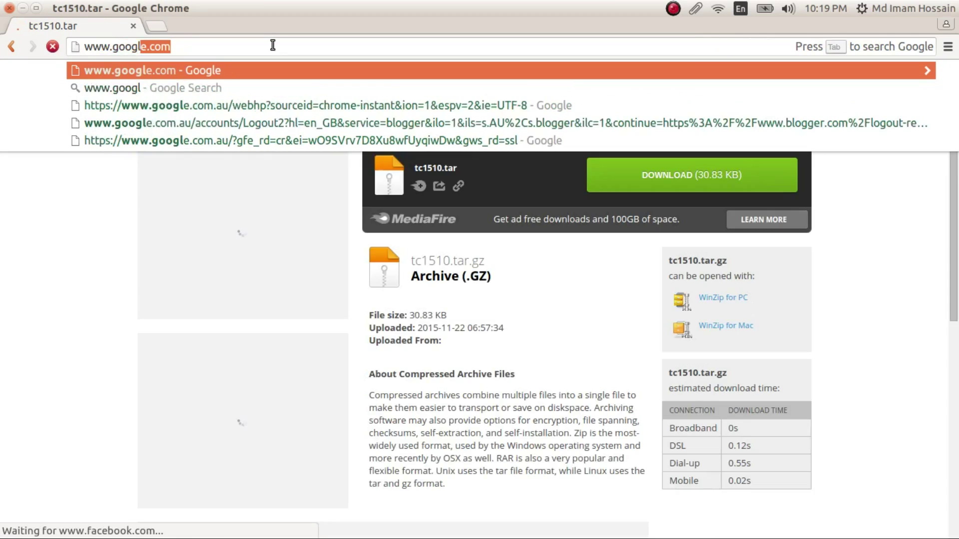
pyautogui.press('Return')
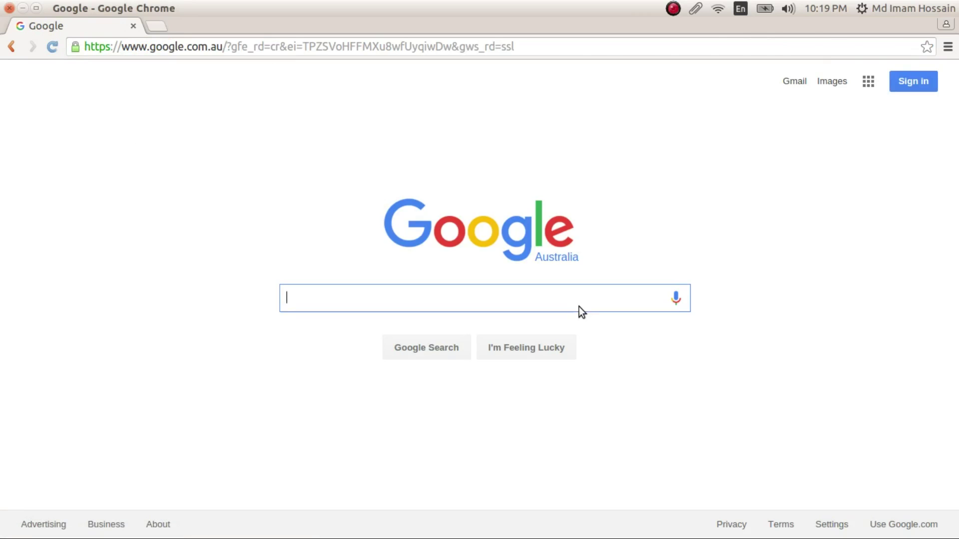
pyautogui.write('oib')
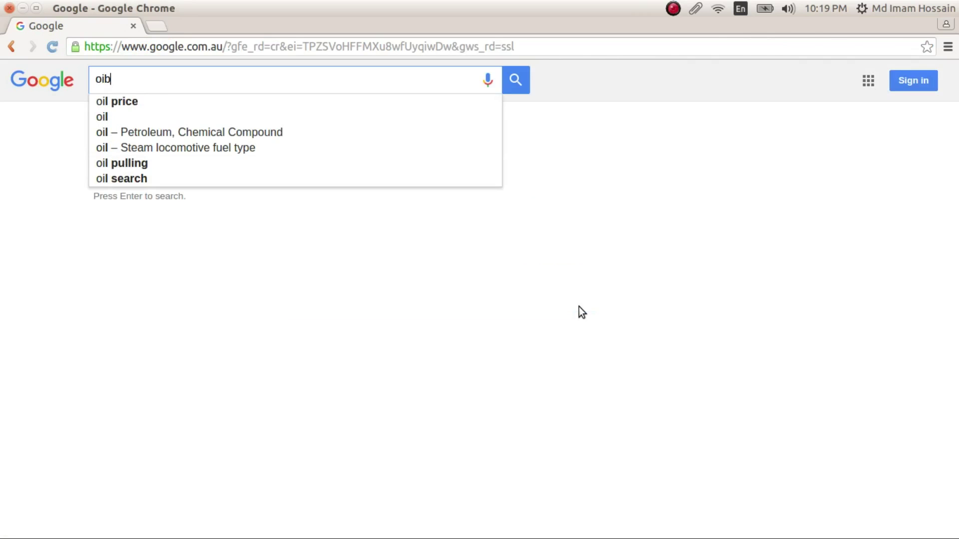
pyautogui.write('af')
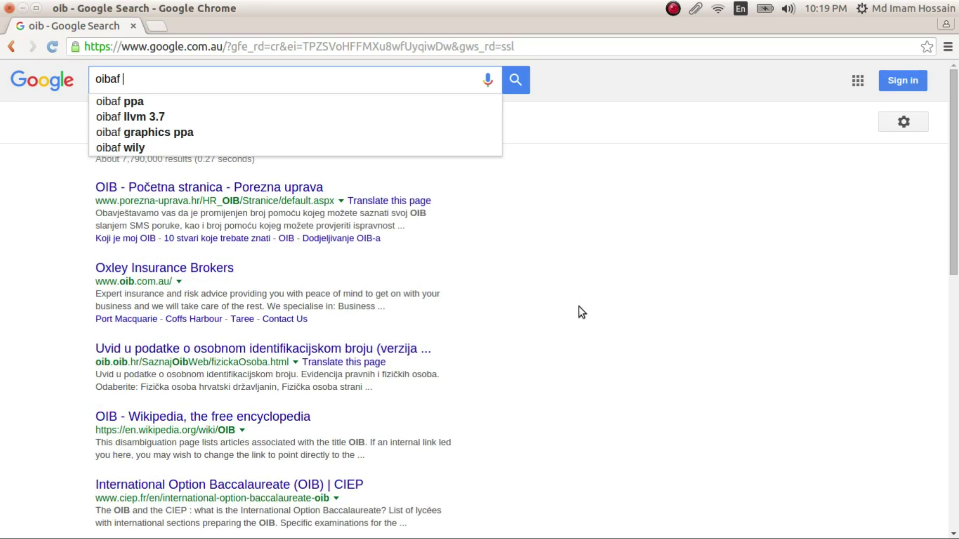
pyautogui.write(' ppa')
pyautogui.press('Return')
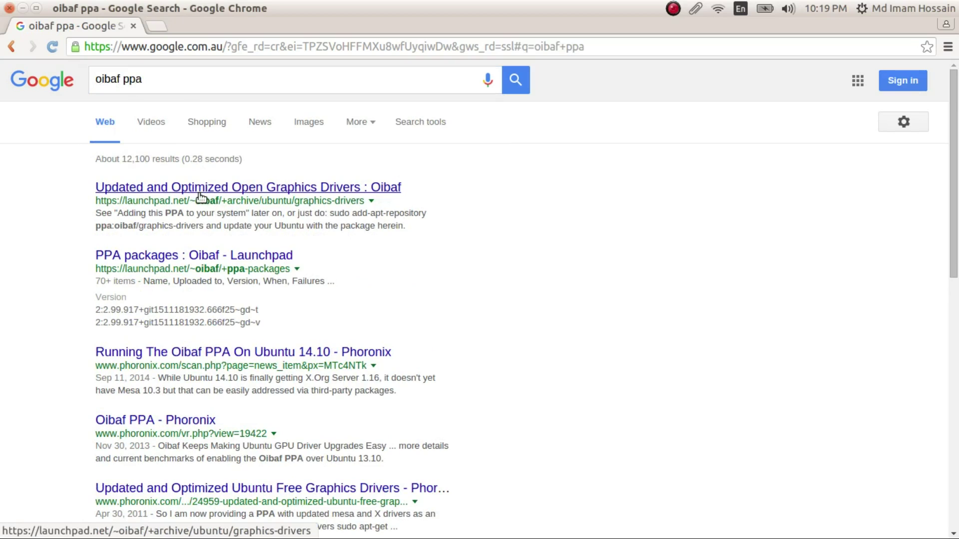
# - Open the Launchpad Oibaf graphics-drivers page, copy 'ppa:oibaf/graphics-drivers', and minimize Chrome
pyautogui.click(246, 189)
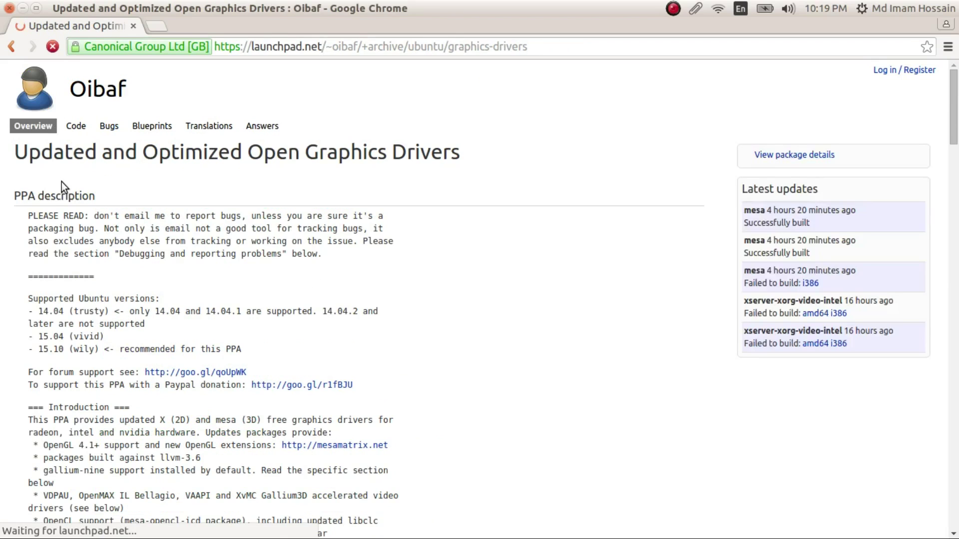
pyautogui.scroll(-10, 436, 338)
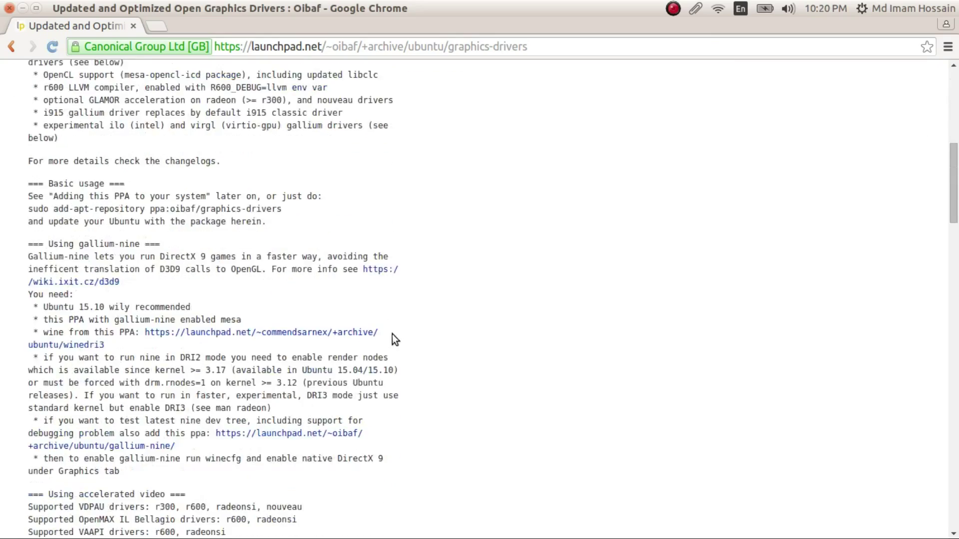
pyautogui.scroll(-20, 389, 334)
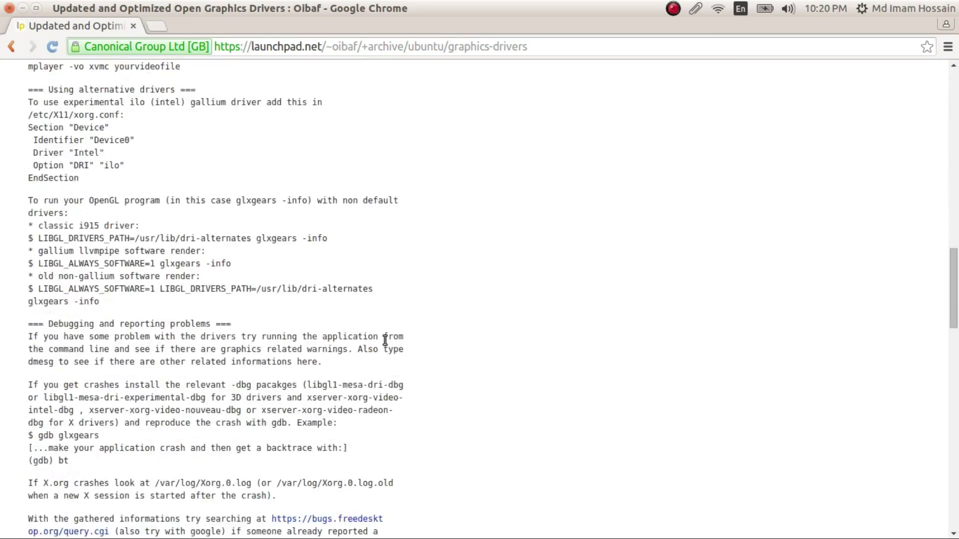
pyautogui.scroll(-8, 380, 345)
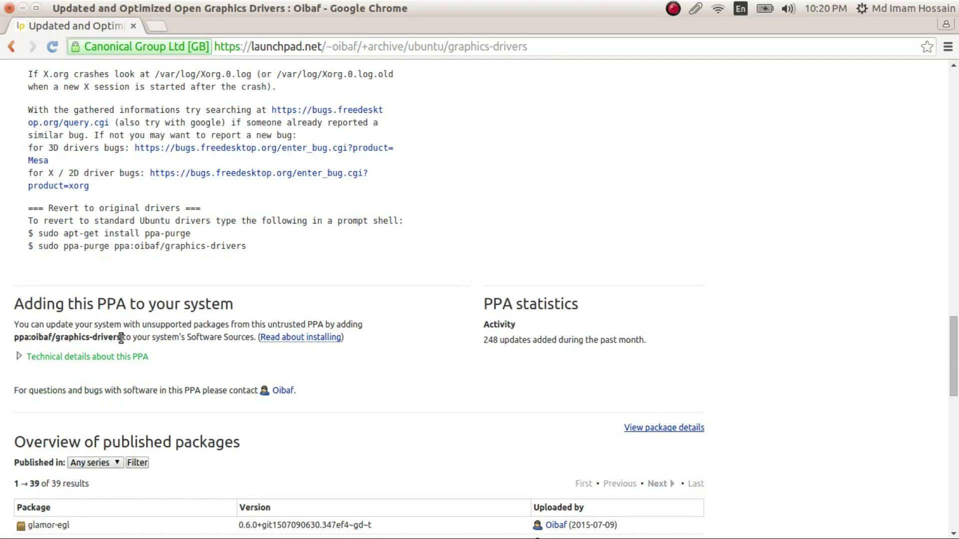
pyautogui.moveTo(120, 339); pyautogui.dragTo(16, 339)
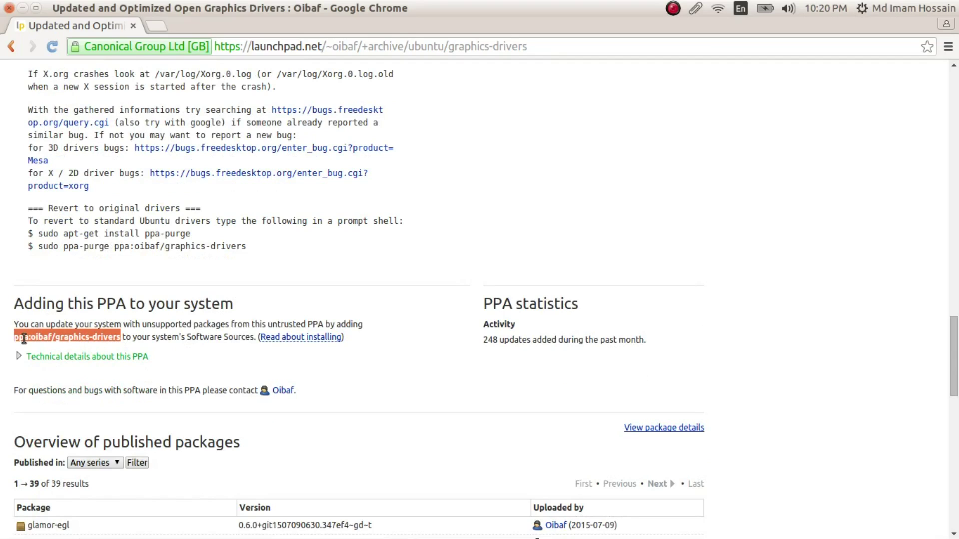
pyautogui.rightClick(109, 338)
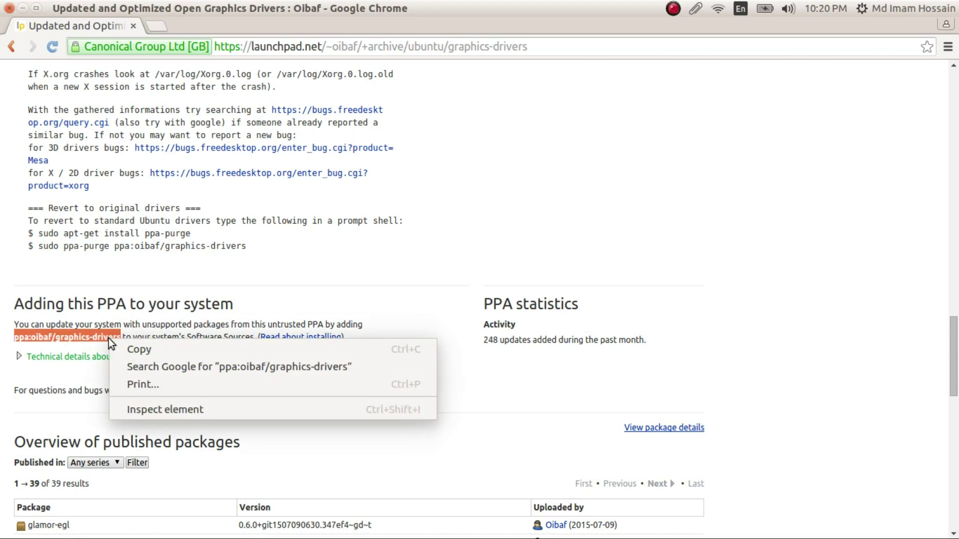
pyautogui.click(122, 349)
pyautogui.click(22, 8)
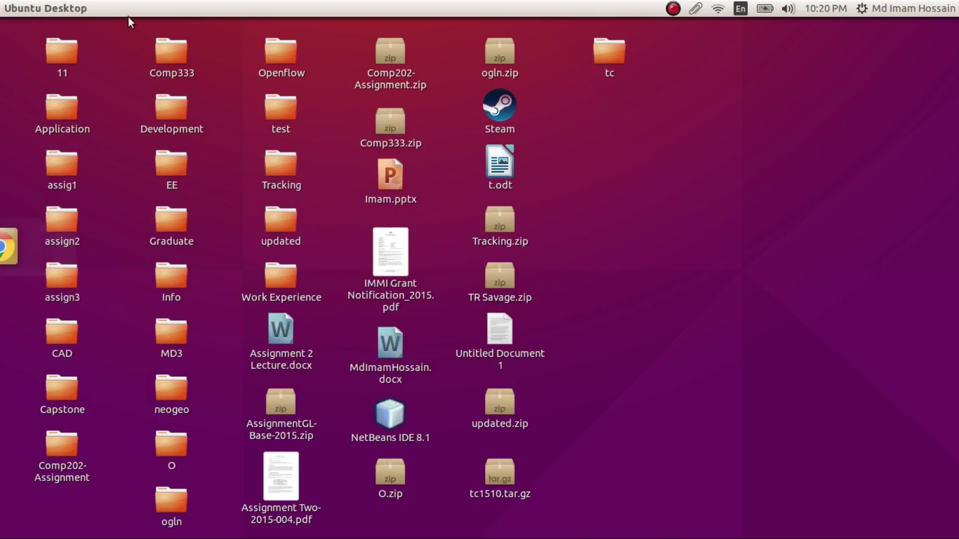
# - Open System Settings and show the Other Software sources list in Software & Updates
pyautogui.click(913, 12)
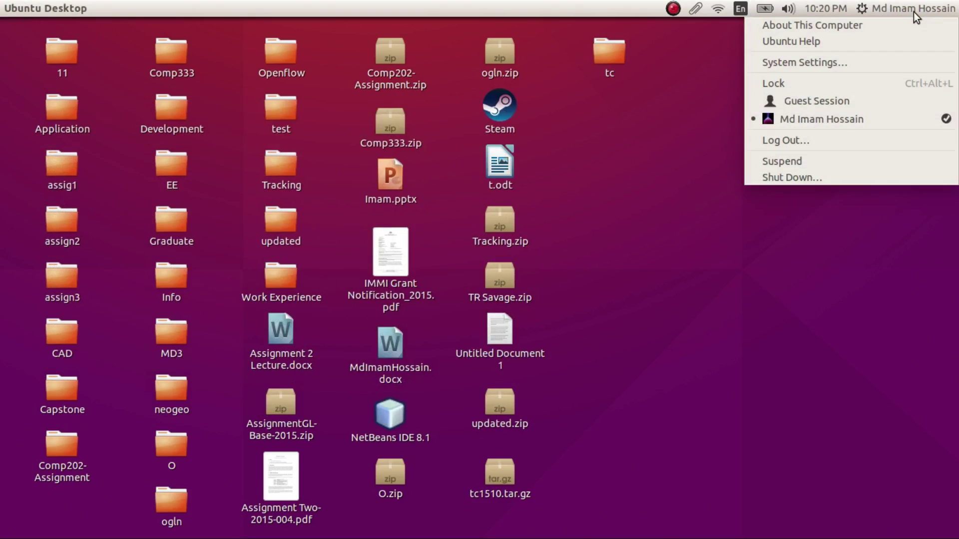
pyautogui.click(849, 59)
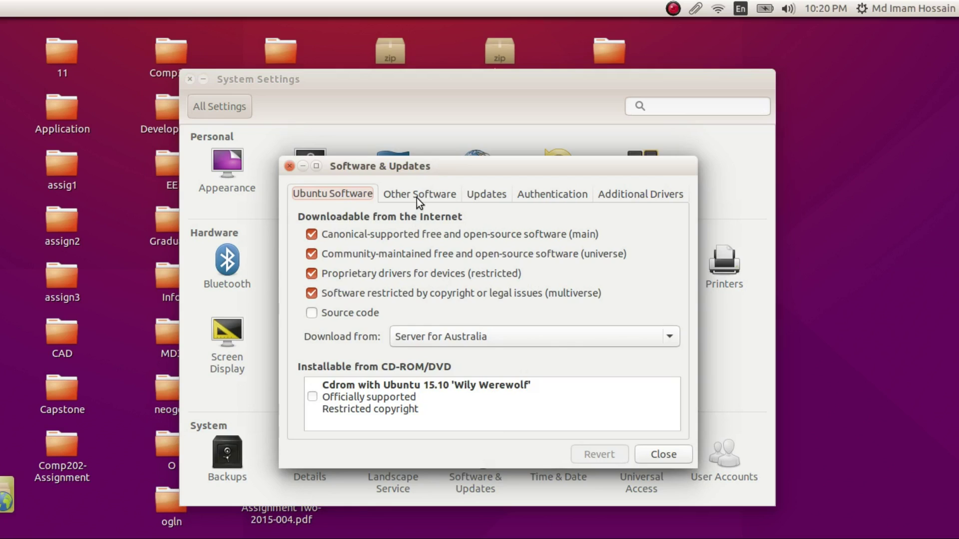
pyautogui.click(416, 198)
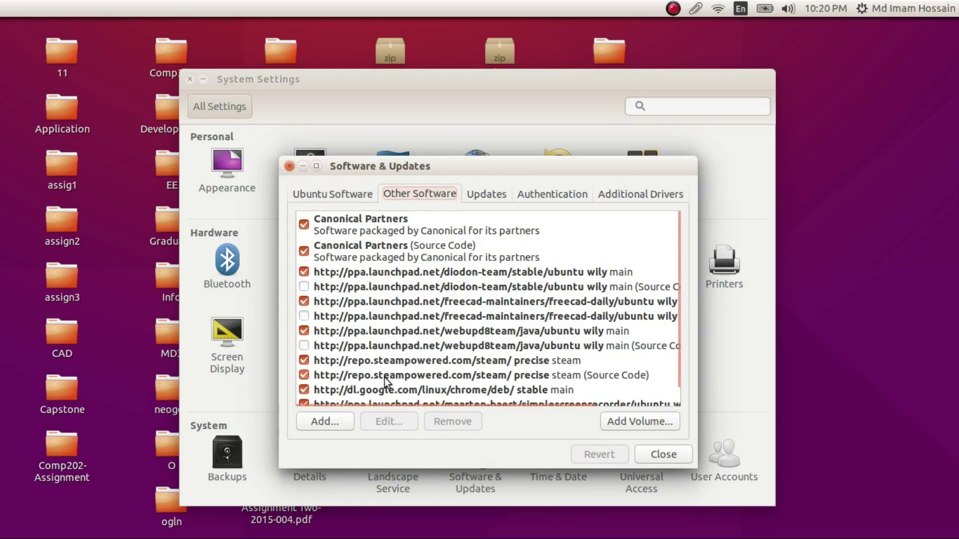
pyautogui.scroll(-1, 494, 234)
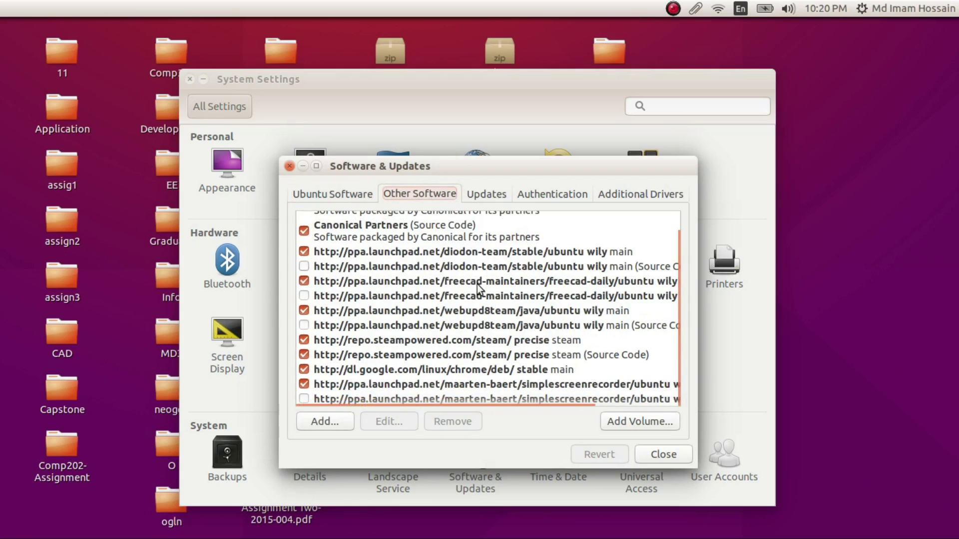
# - Add the pasted ppa:oibaf/graphics-drivers line as a new source, authorizing with the password
pyautogui.click(344, 418)
pyautogui.rightClick(410, 360)
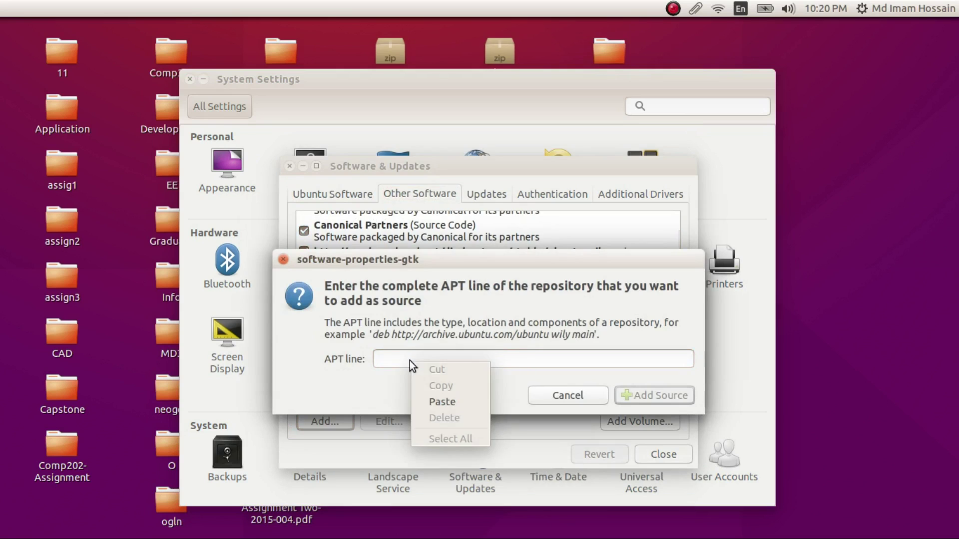
pyautogui.click(436, 400)
pyautogui.click(667, 397)
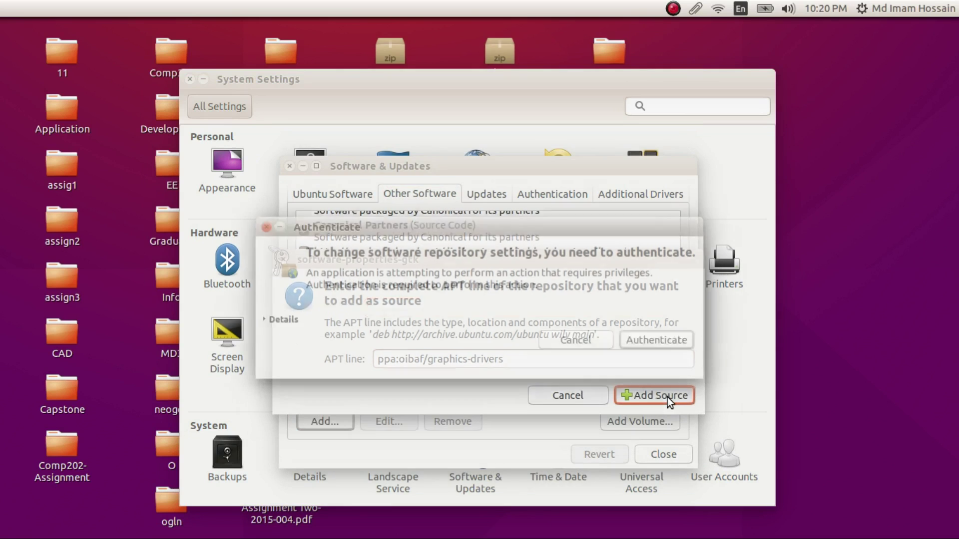
pyautogui.write('*****')
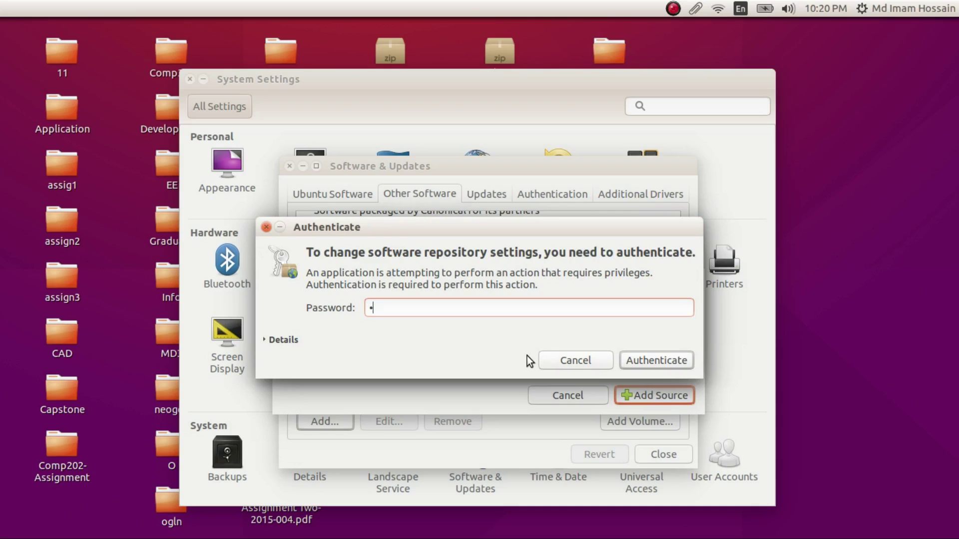
pyautogui.write('*')
pyautogui.press('Return')
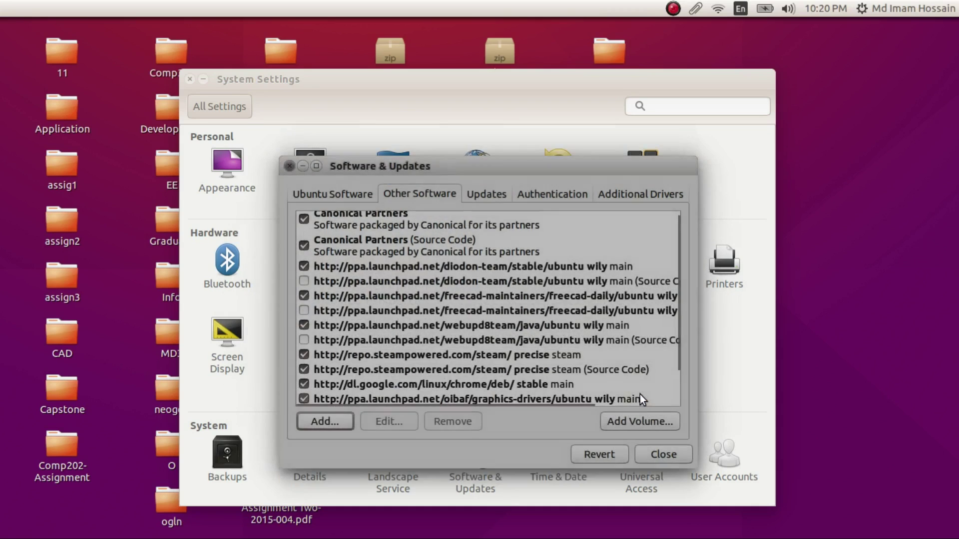
pyautogui.scroll(-2, 638, 383)
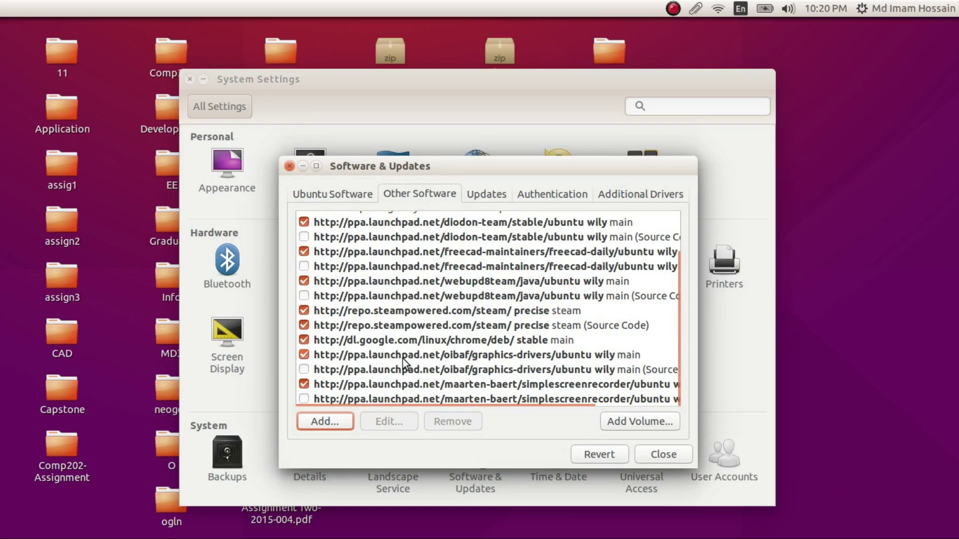
pyautogui.scroll(2, 385, 347)
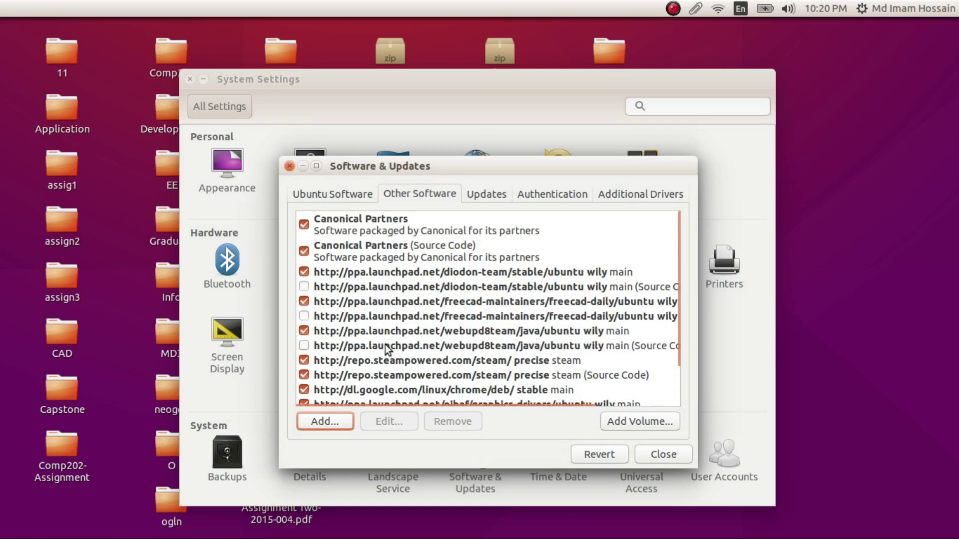
pyautogui.scroll(-2, 389, 325)
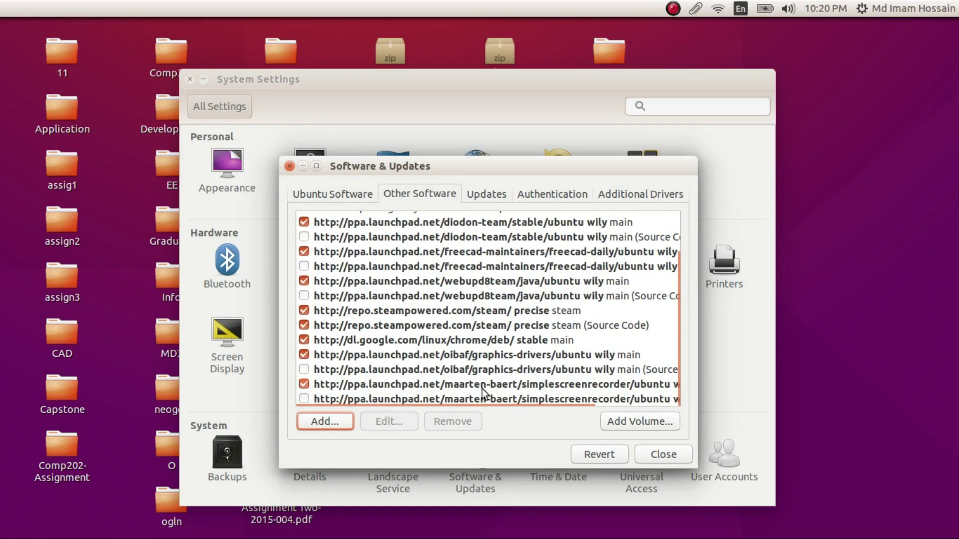
# - Close Software & Updates and reload the available-software information to include the new PPA
pyautogui.click(655, 453)
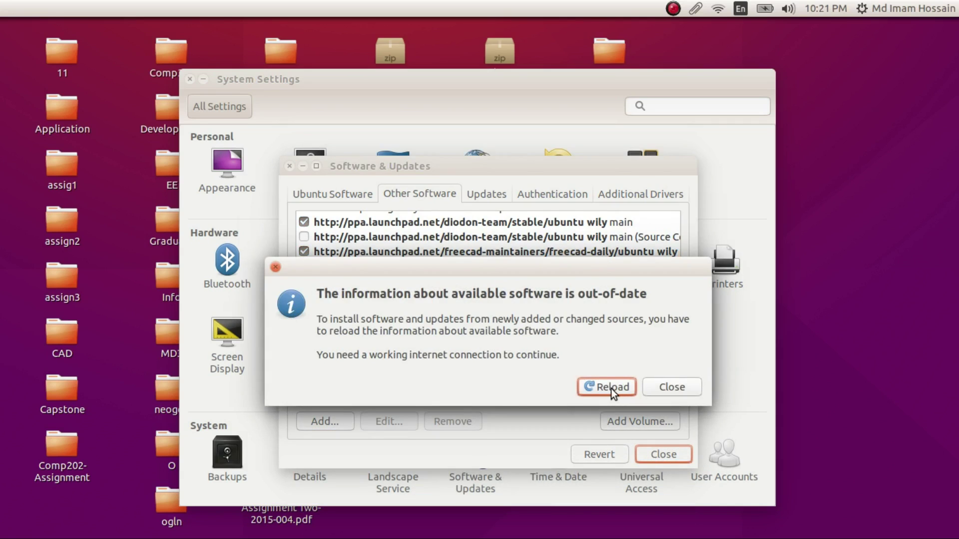
pyautogui.click(603, 388)
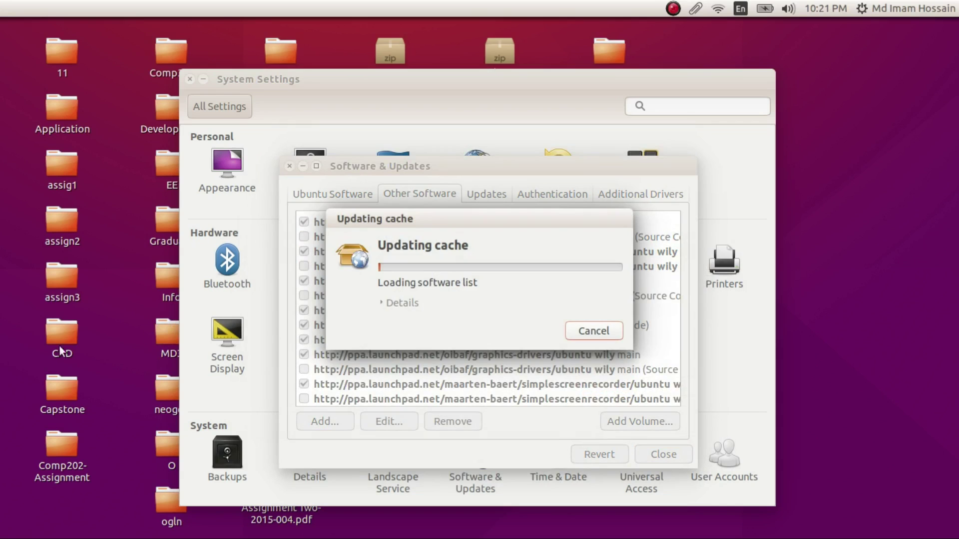
pyautogui.moveTo(2, 370)
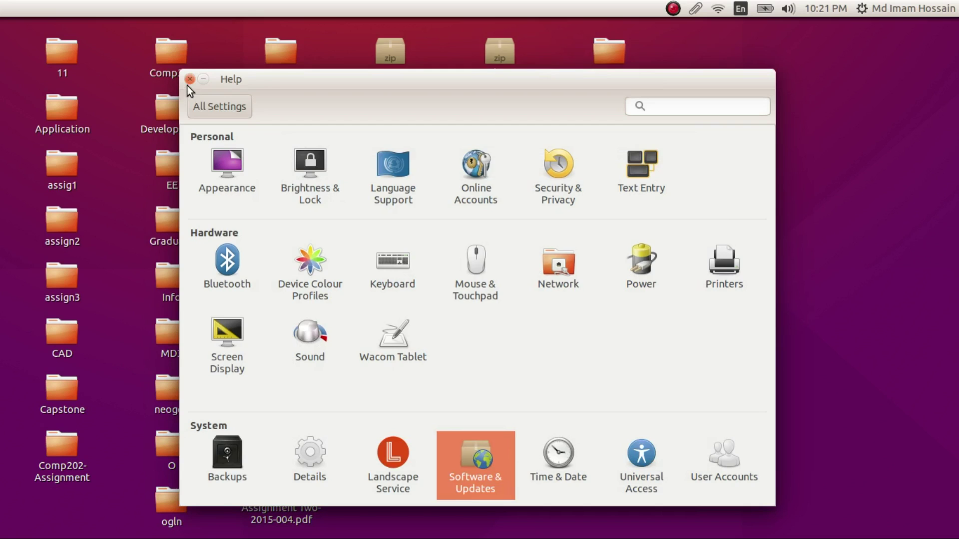
# - Close System Settings and the tc folder, then launch Synaptic Package Manager with the administrator password
pyautogui.click(190, 79)
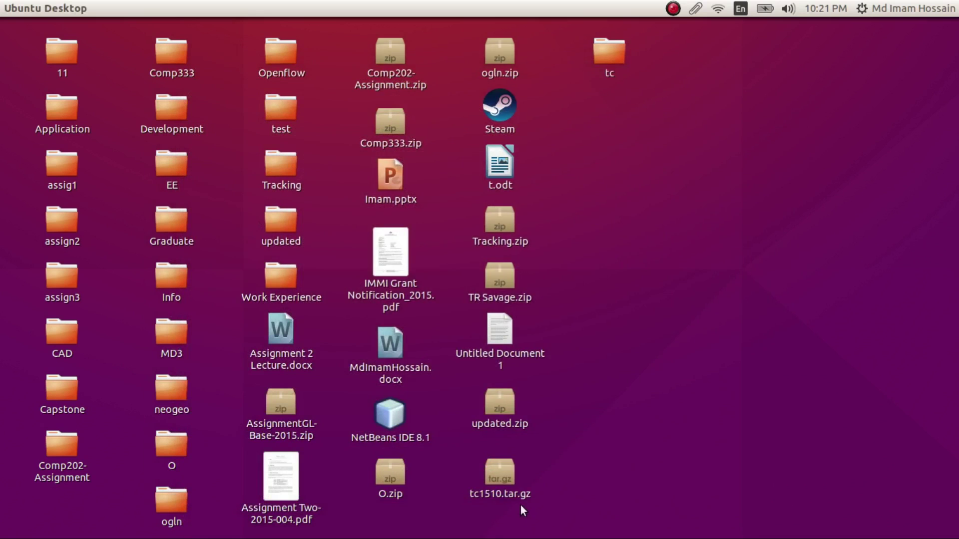
pyautogui.doubleClick(607, 53)
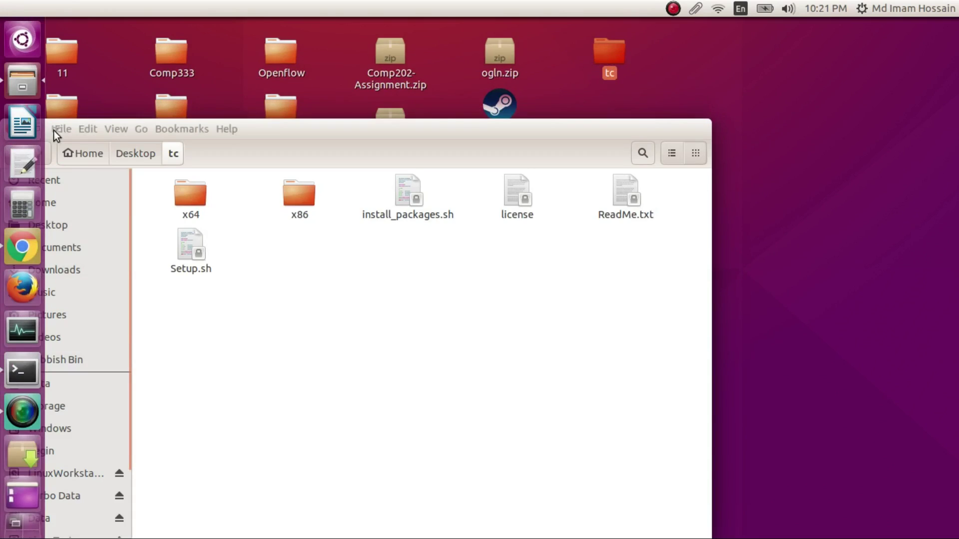
pyautogui.click(79, 119)
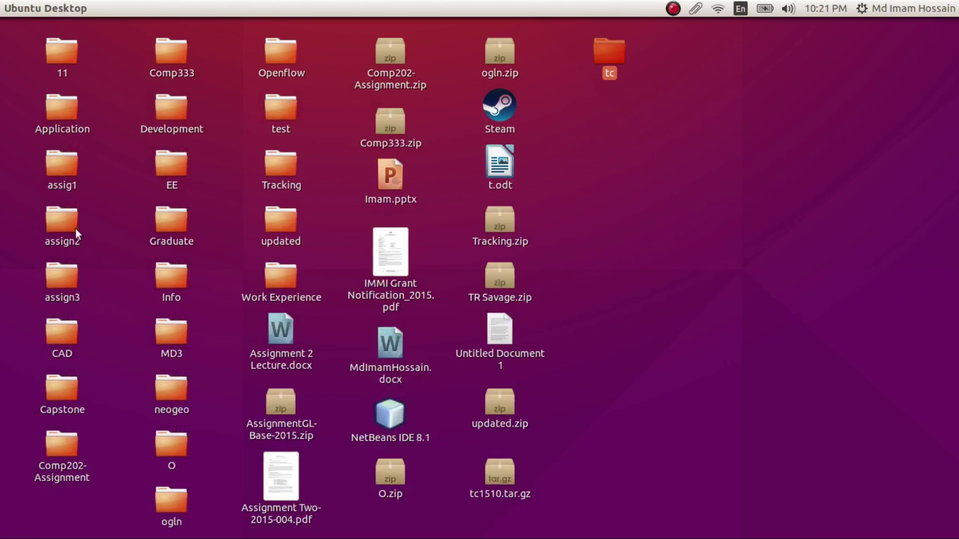
pyautogui.moveTo(1, 264)
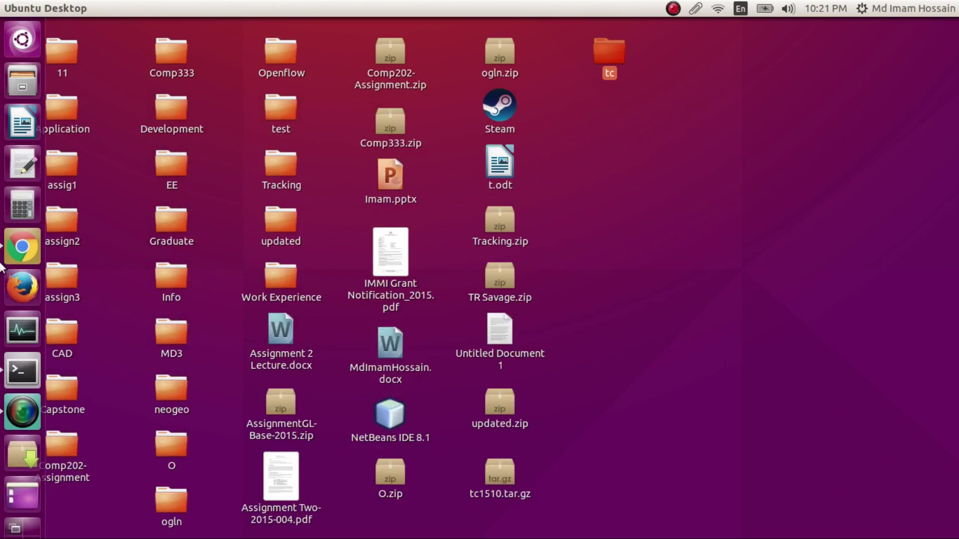
pyautogui.click(22, 443)
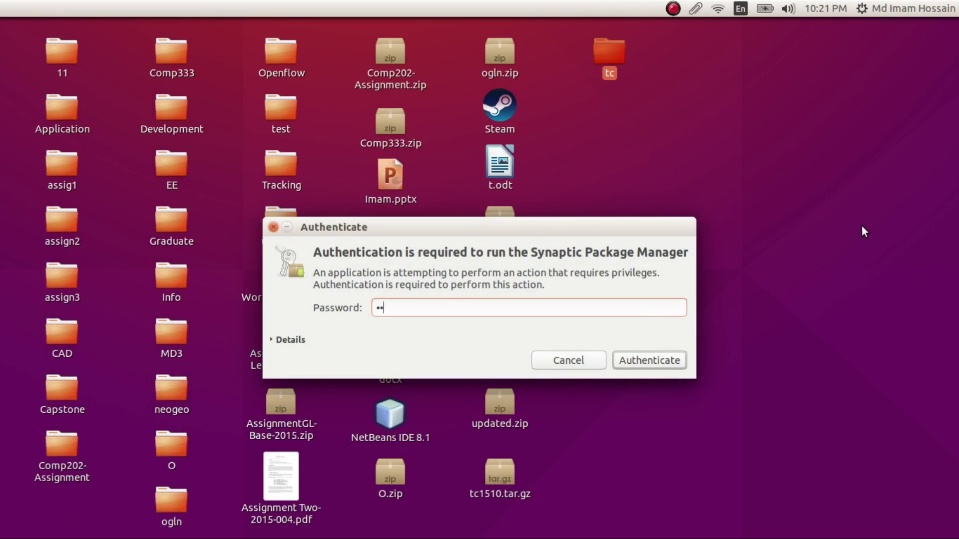
pyautogui.press('Return')
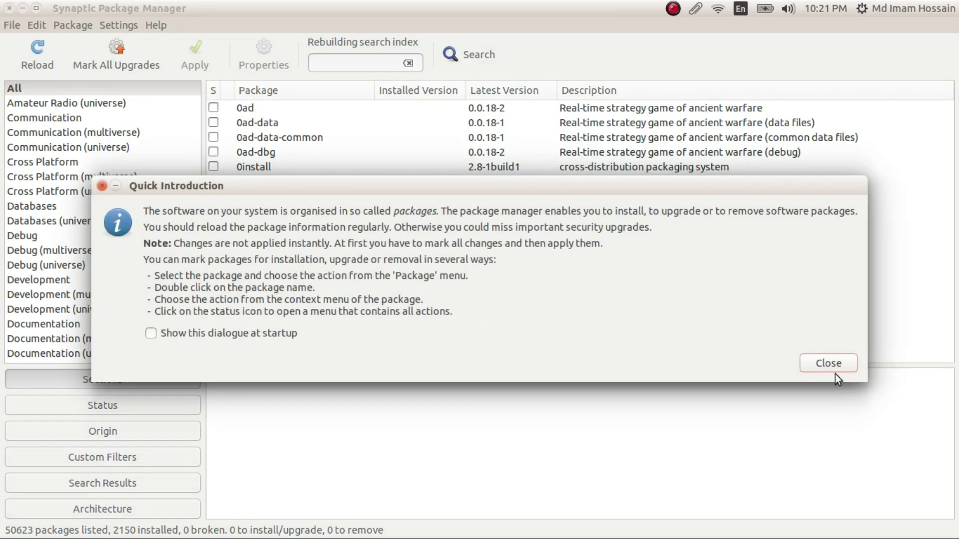
# - Dismiss the Synaptic introduction, switch to the Origin view and widen the origin list
pyautogui.click(833, 369)
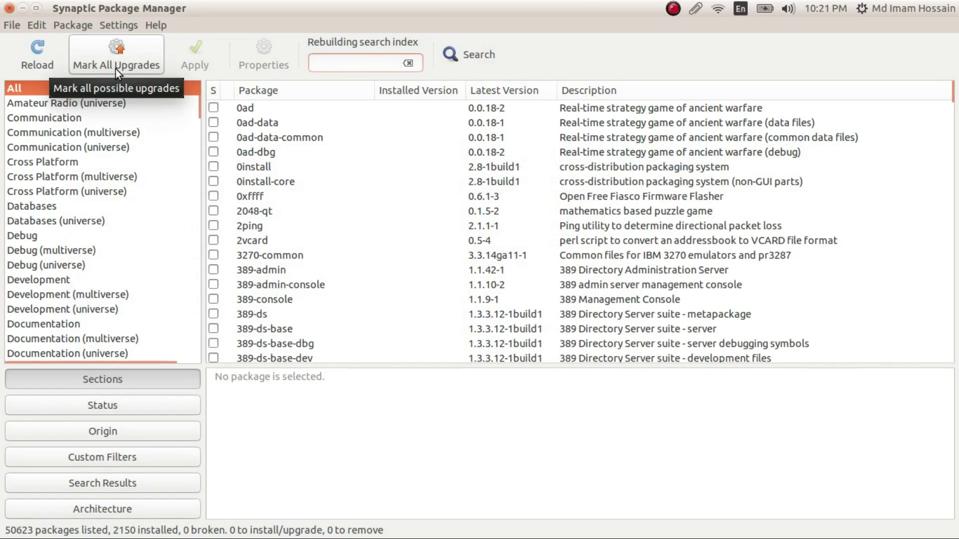
pyautogui.click(135, 434)
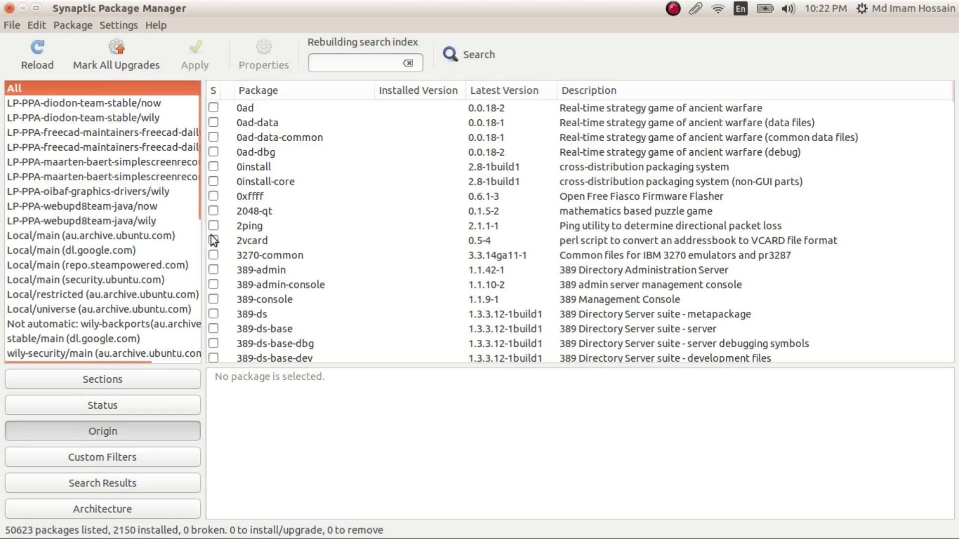
pyautogui.moveTo(203, 251); pyautogui.dragTo(278, 251)
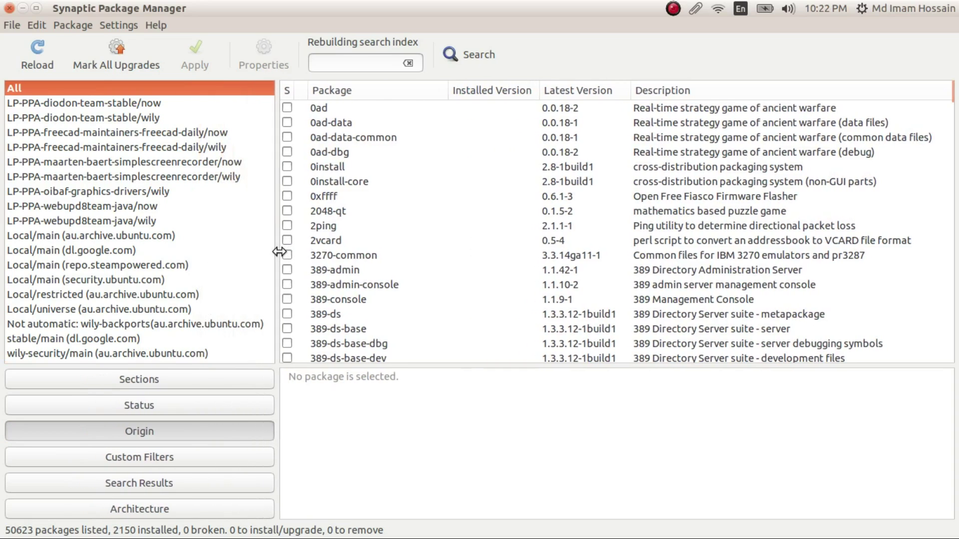
pyautogui.scroll(-5, 229, 235)
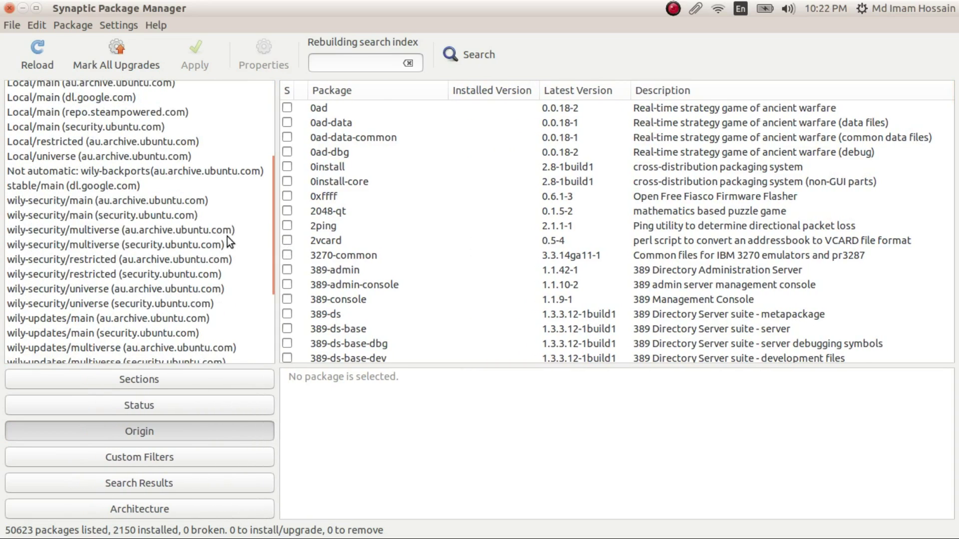
pyautogui.scroll(-5, 227, 237)
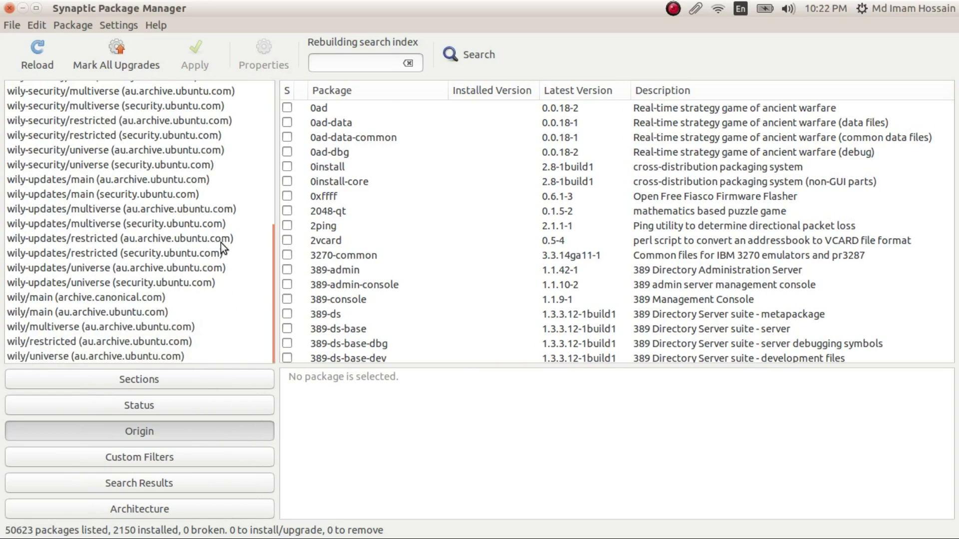
pyautogui.scroll(5, 220, 242)
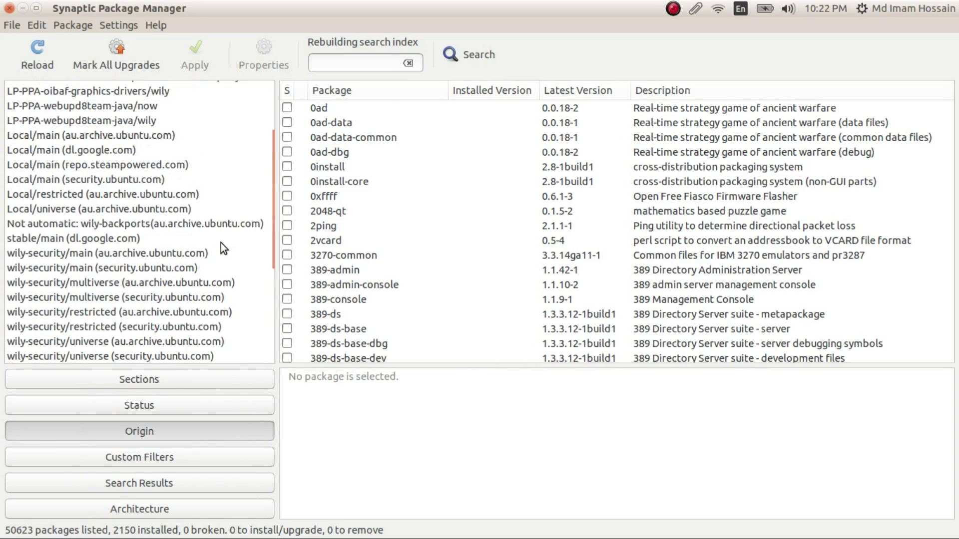
pyautogui.scroll(1, 221, 248)
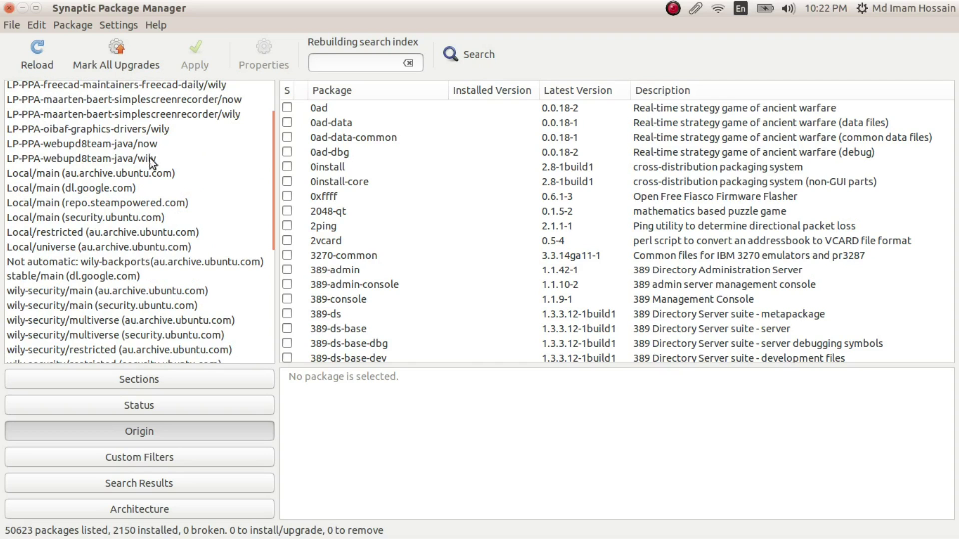
# - Filter to the LP-PPA-oibaf-graphics-drivers/wily origin and browse its 117 packages
pyautogui.click(151, 131)
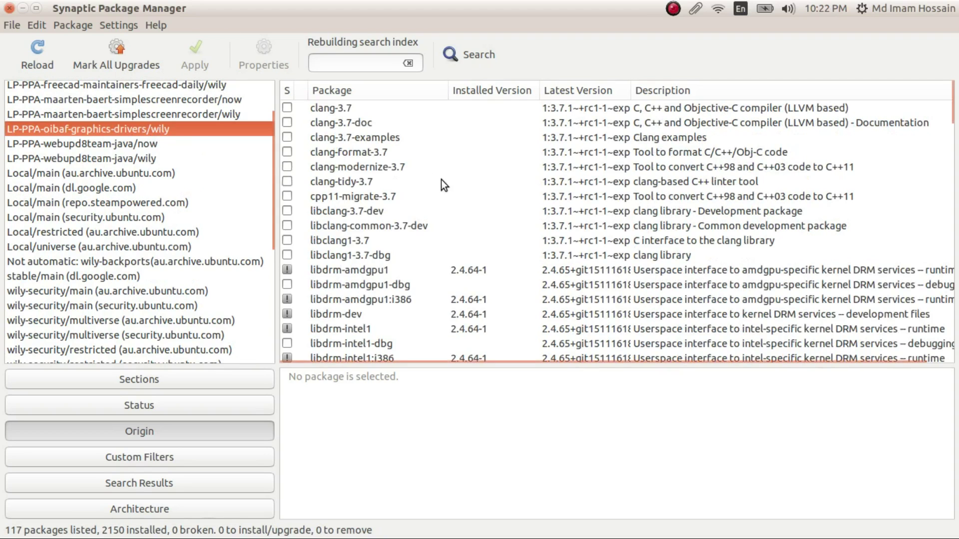
pyautogui.scroll(-3, 458, 193)
pyautogui.scroll(1, 433, 198)
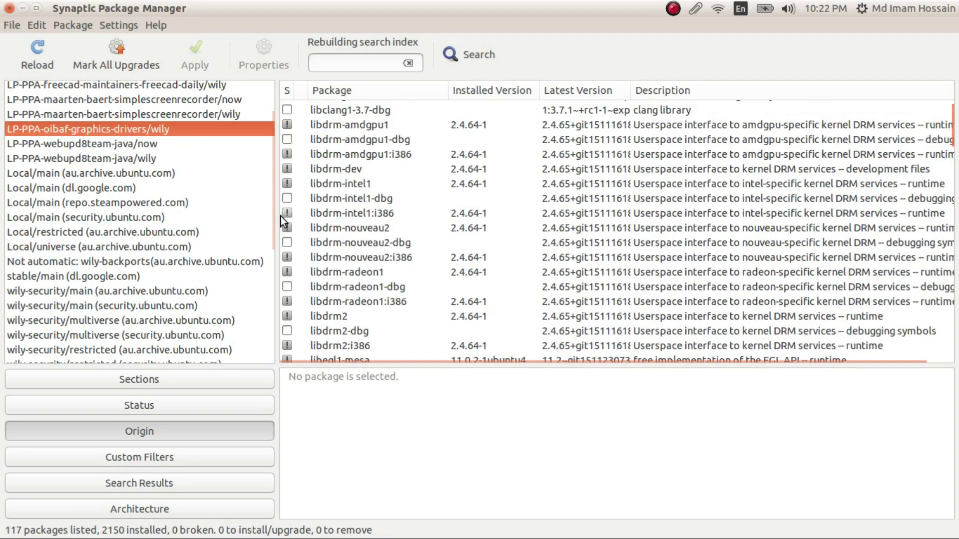
pyautogui.moveTo(277, 212); pyautogui.dragTo(266, 213)
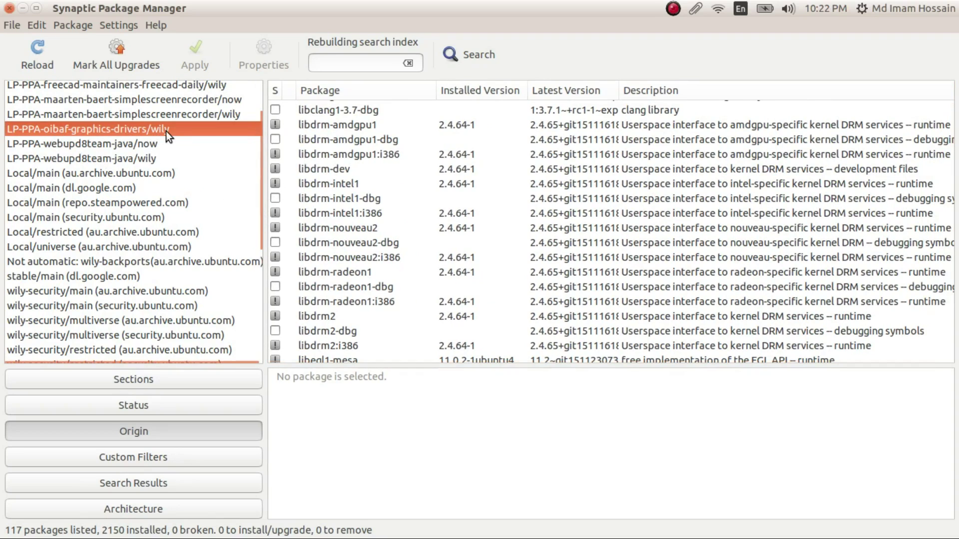
pyautogui.scroll(3, 378, 192)
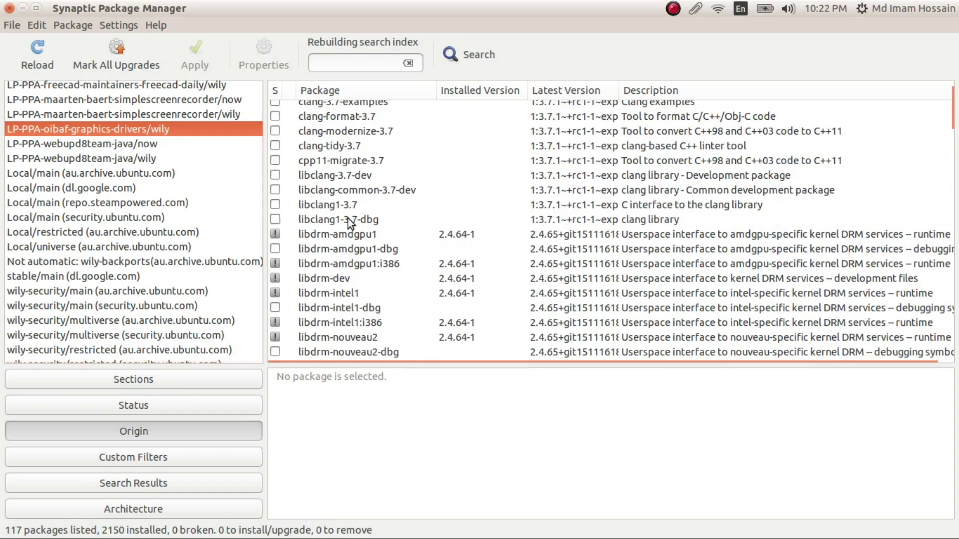
pyautogui.scroll(-10, 348, 220)
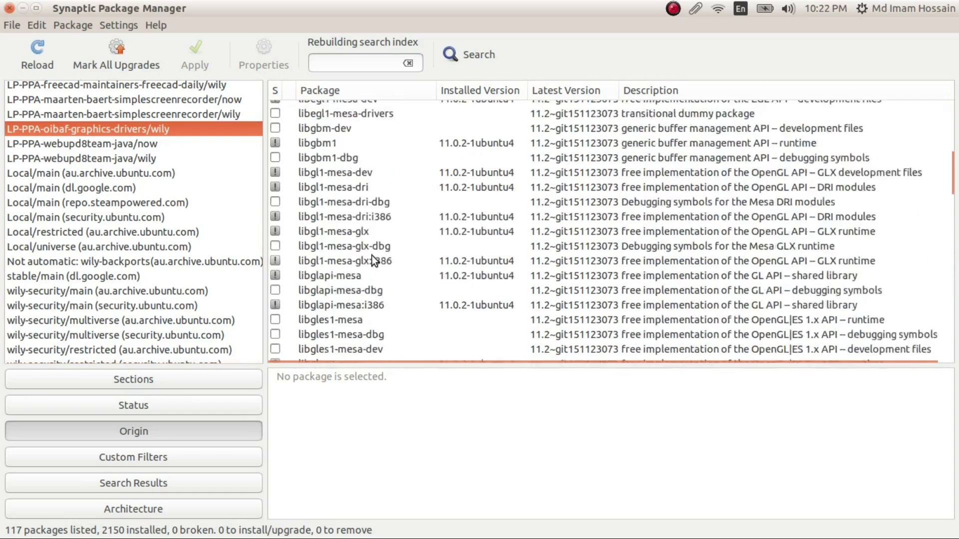
pyautogui.scroll(-6, 371, 256)
pyautogui.scroll(10, 380, 250)
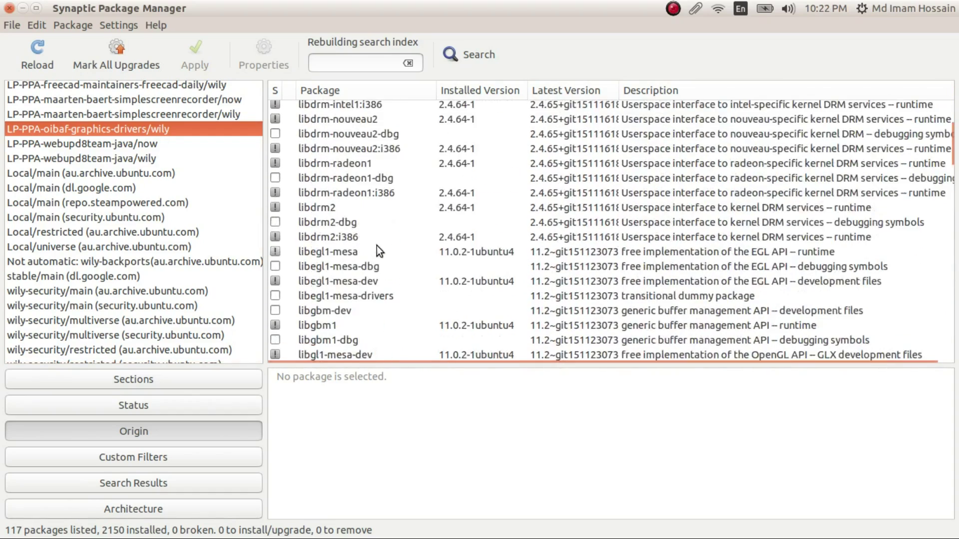
pyautogui.scroll(3, 372, 239)
# - Mark libdrm-amdgpu1 and libegl1-mesa for upgrade, accepting their dependent package changes
pyautogui.rightClick(371, 160)
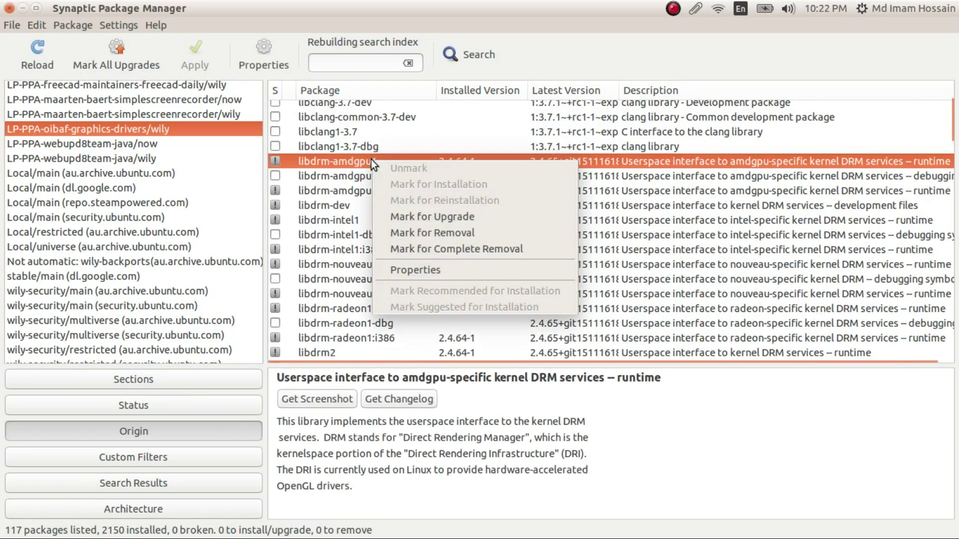
pyautogui.click(415, 218)
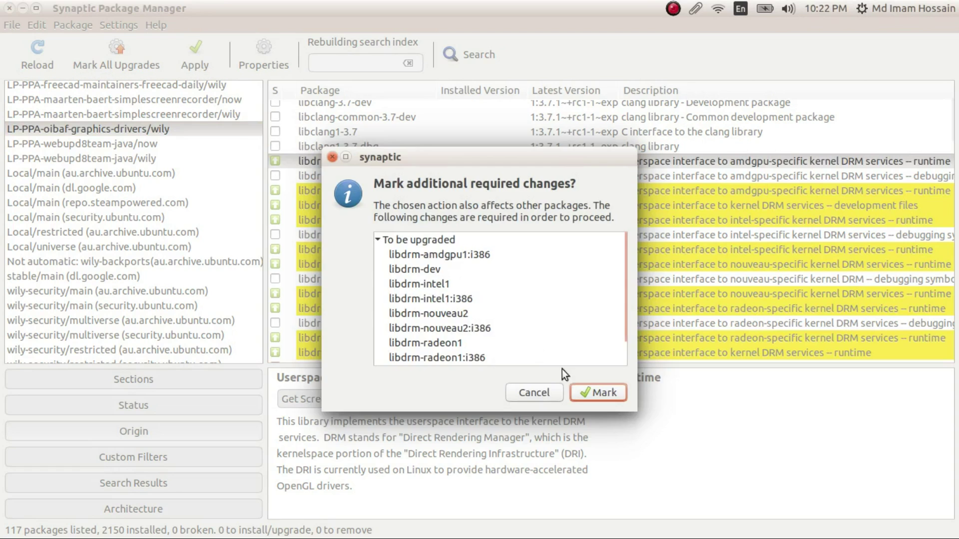
pyautogui.click(596, 391)
pyautogui.scroll(-3, 427, 221)
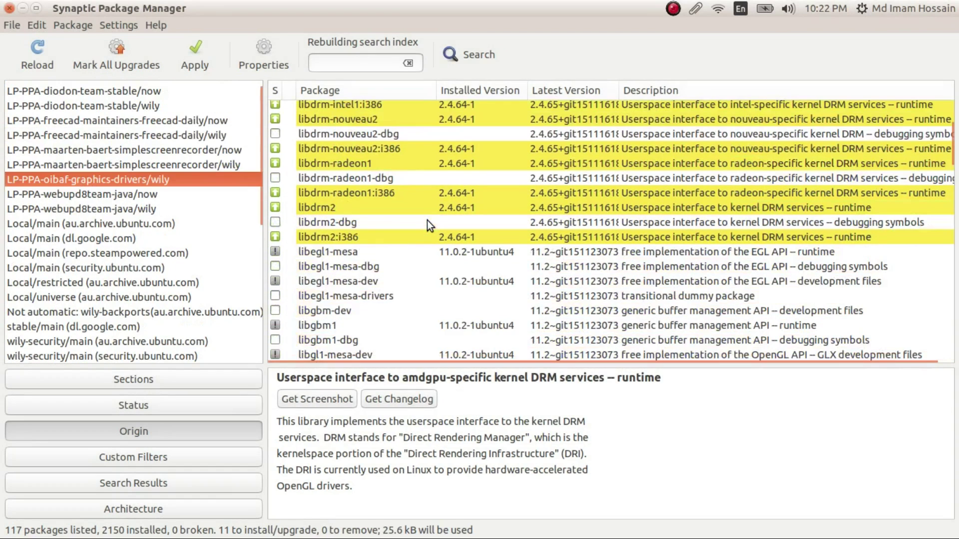
pyautogui.rightClick(385, 250)
pyautogui.click(431, 305)
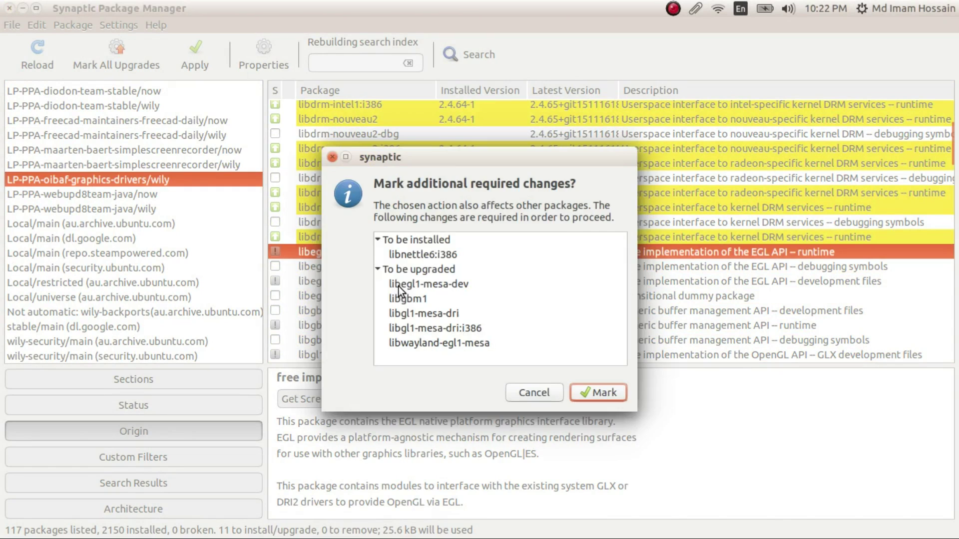
pyautogui.click(595, 391)
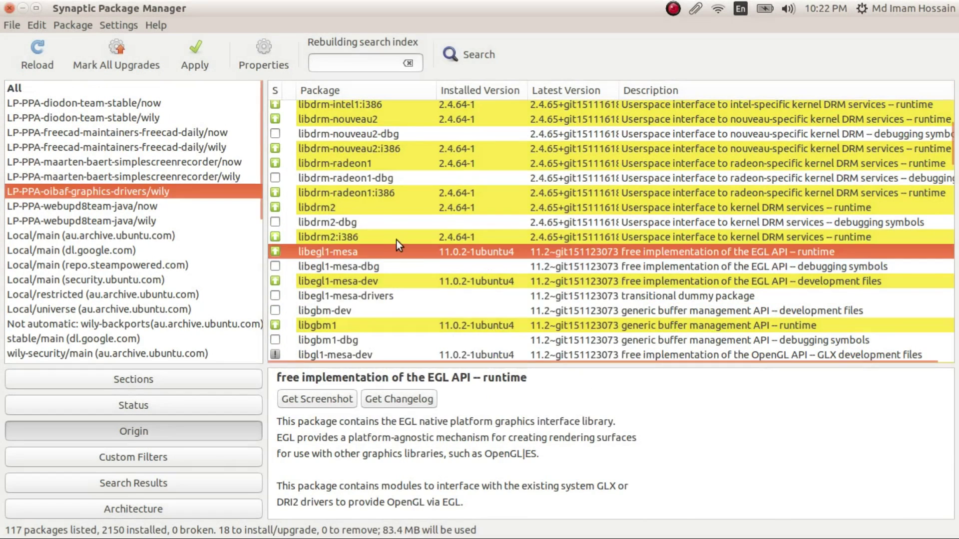
# - Mark libgl1-mesa-dev, libva1 and libvdpau1 for upgrade, accepting the extra Mesa and VDPAU packages
pyautogui.scroll(-2, 397, 241)
pyautogui.rightClick(343, 247)
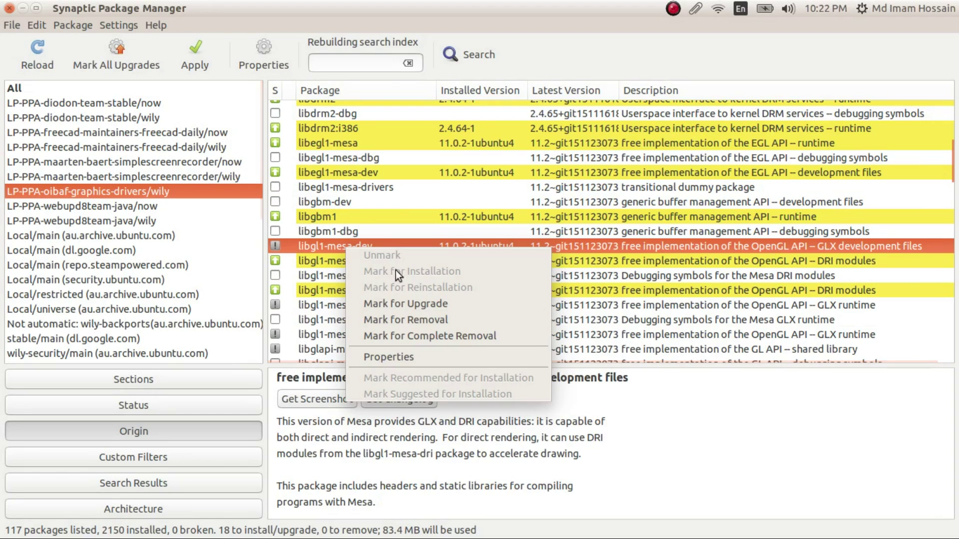
pyautogui.click(408, 302)
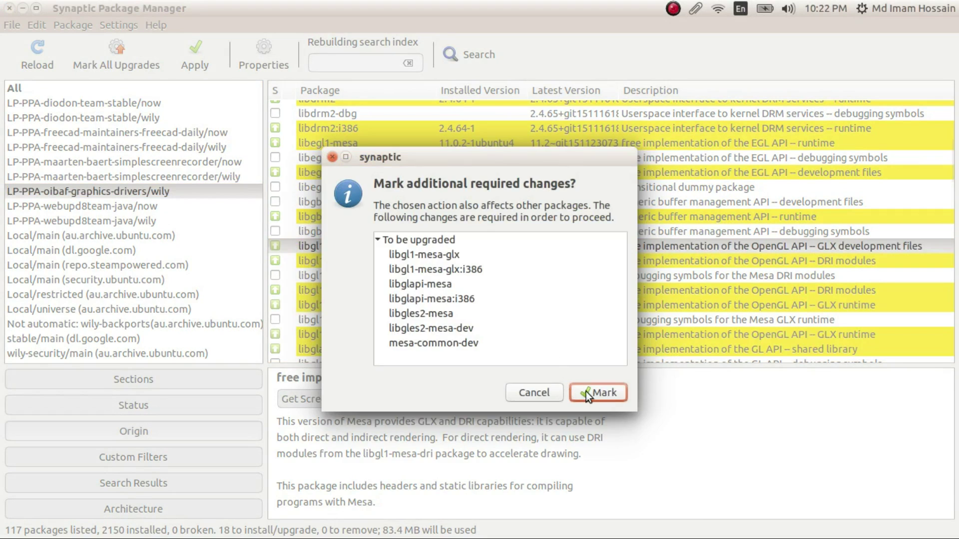
pyautogui.click(593, 391)
pyautogui.scroll(-10, 418, 302)
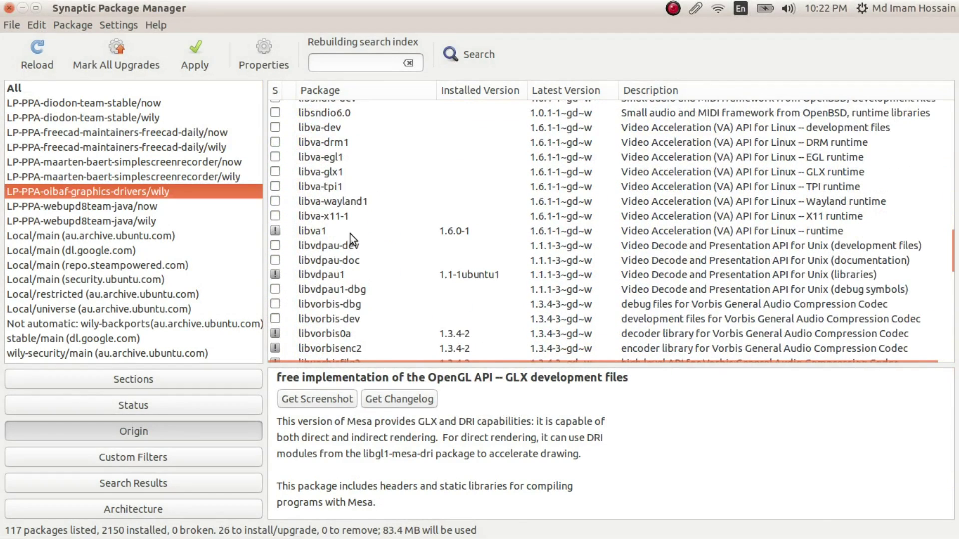
pyautogui.rightClick(350, 233)
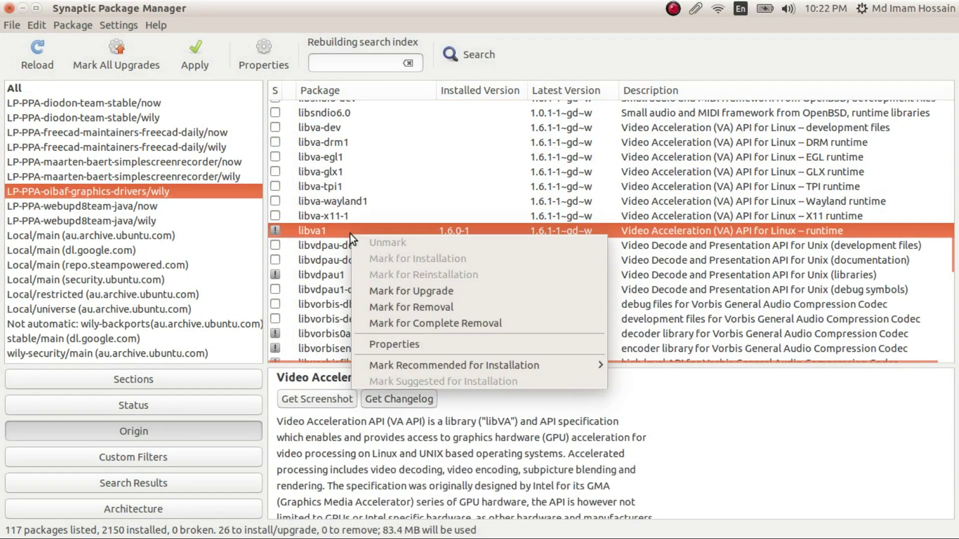
pyautogui.click(413, 291)
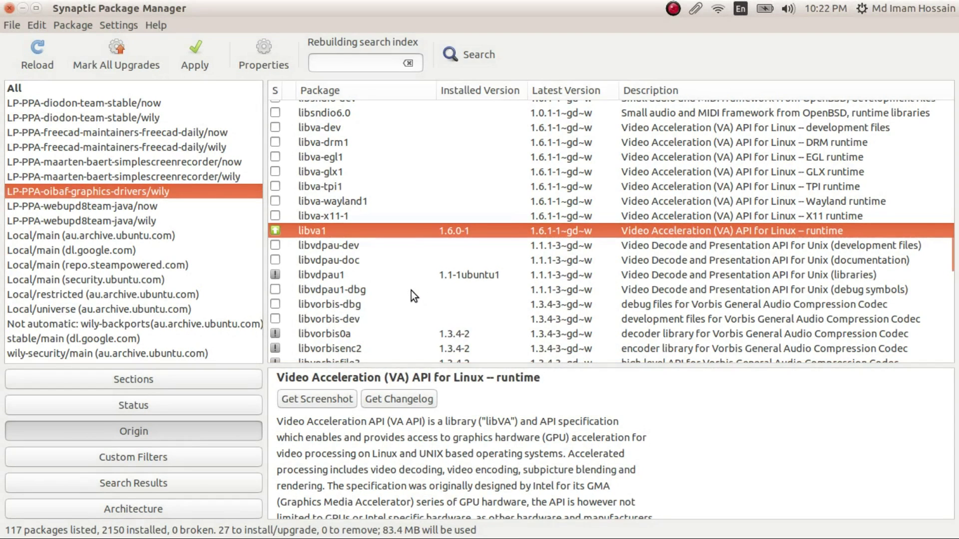
pyautogui.rightClick(313, 276)
pyautogui.click(385, 335)
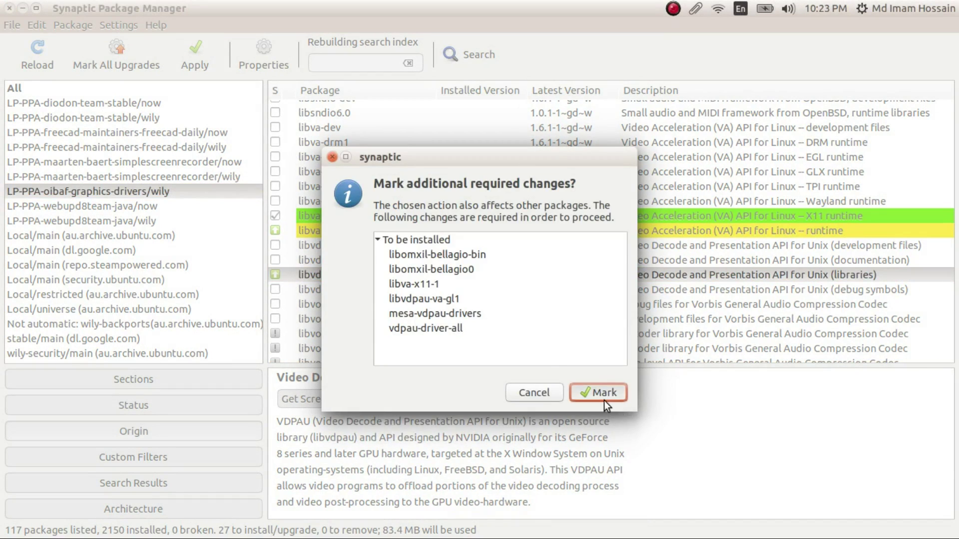
pyautogui.click(604, 401)
# - Mark libvorbis0a, with its related vorbis libraries, and libxatracker2 for upgrade
pyautogui.scroll(-3, 448, 286)
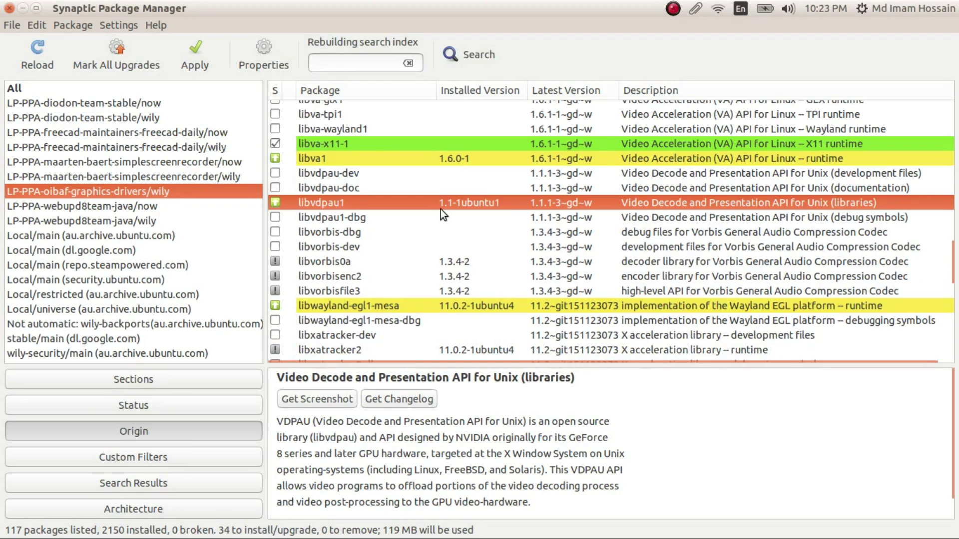
pyautogui.scroll(-3, 457, 267)
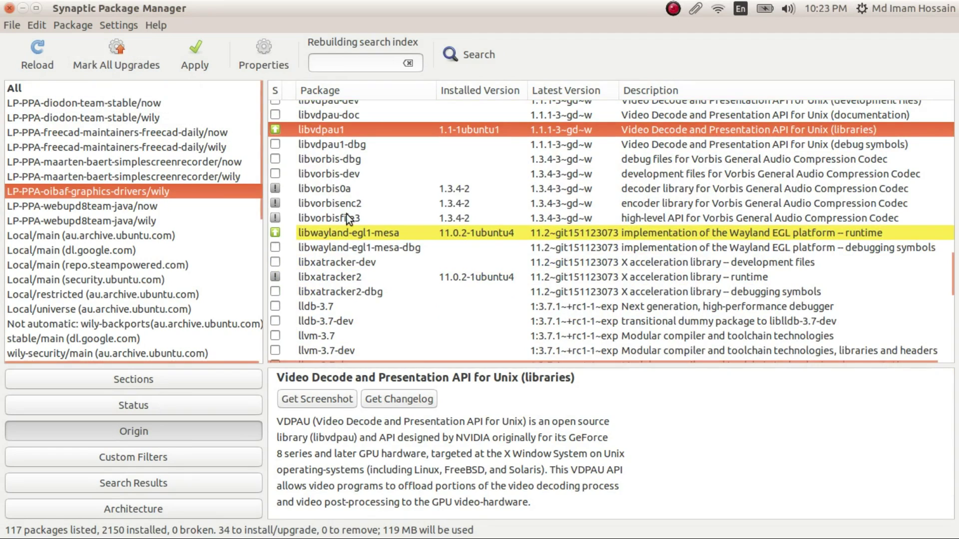
pyautogui.rightClick(355, 188)
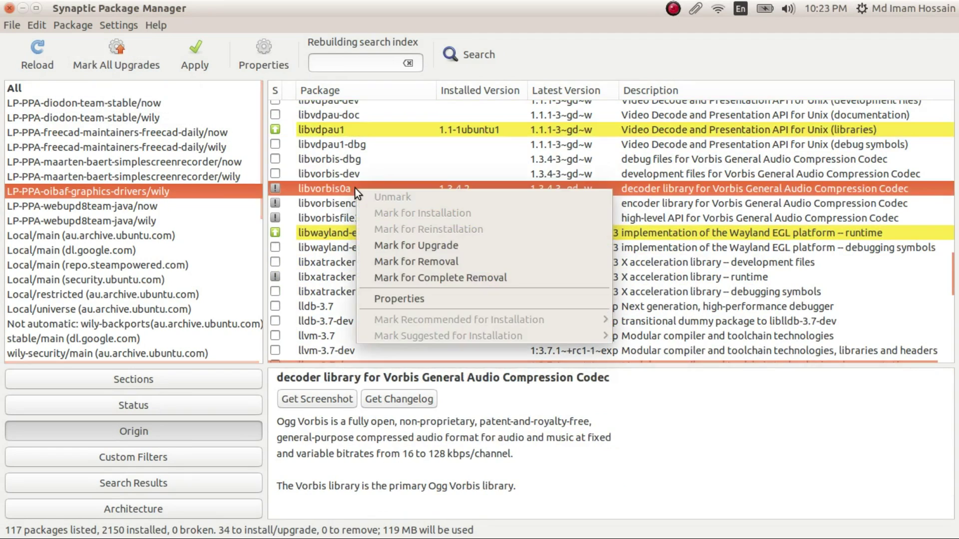
pyautogui.click(394, 243)
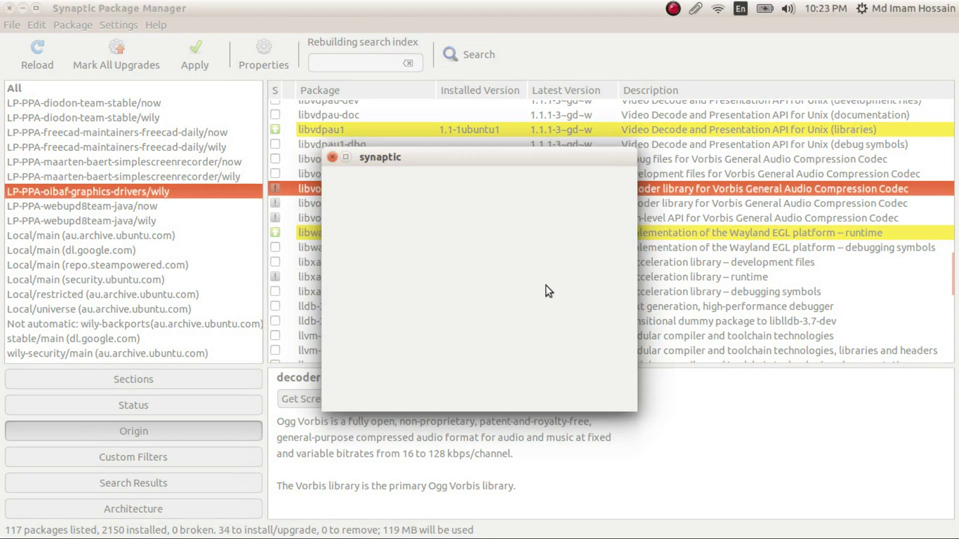
pyautogui.click(595, 392)
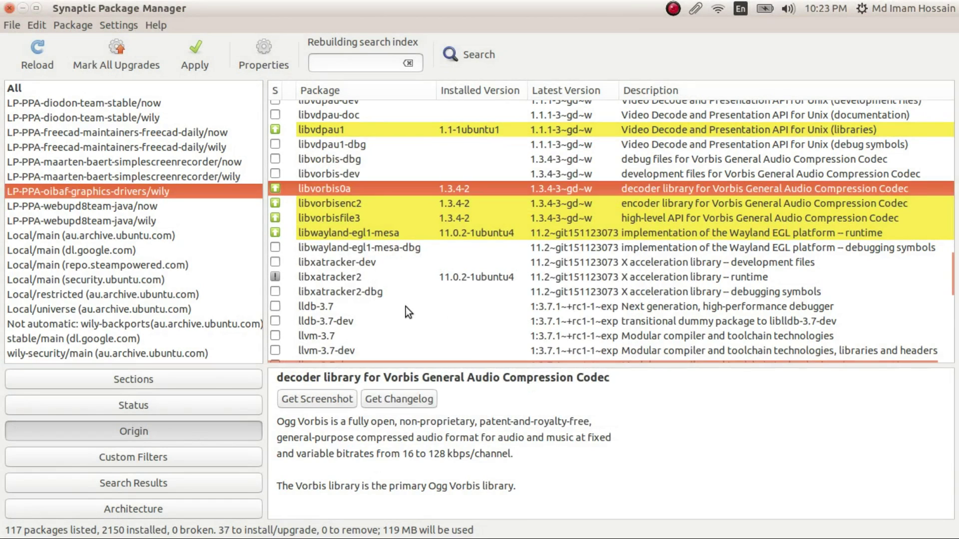
pyautogui.rightClick(355, 279)
pyautogui.click(421, 334)
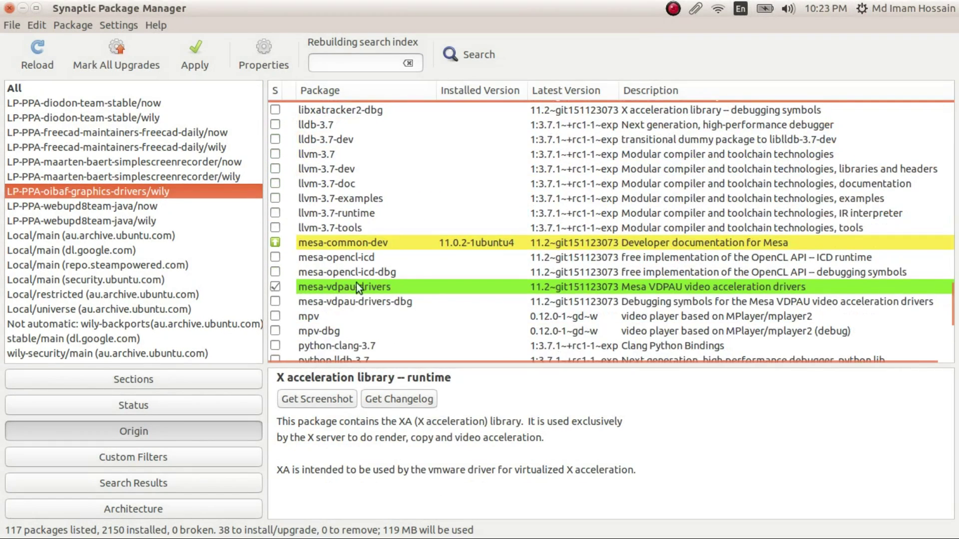
pyautogui.scroll(-5, 376, 310)
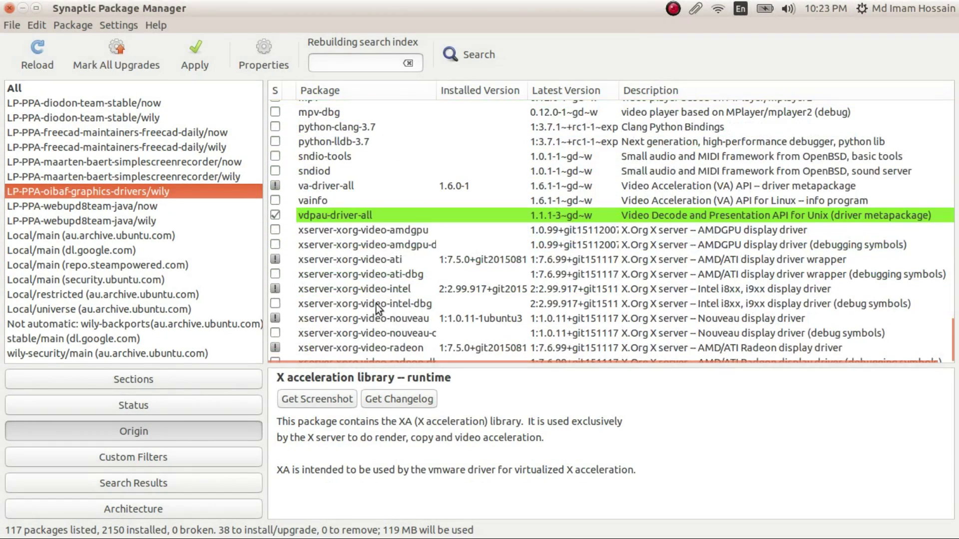
# - Mark va-driver-all, xserver-xorg-video-ati and xserver-xorg-video-intel for upgrade
pyautogui.rightClick(346, 186)
pyautogui.click(394, 244)
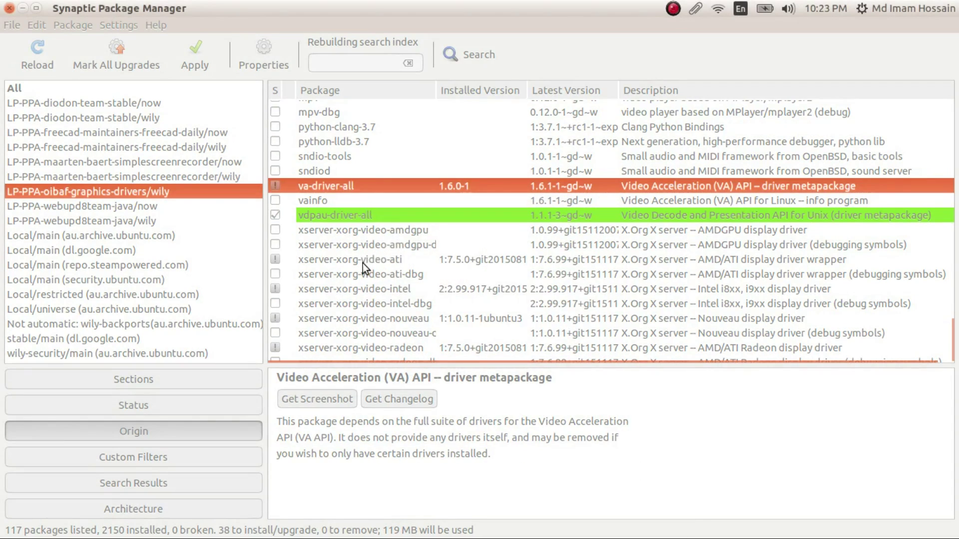
pyautogui.rightClick(364, 263)
pyautogui.click(395, 320)
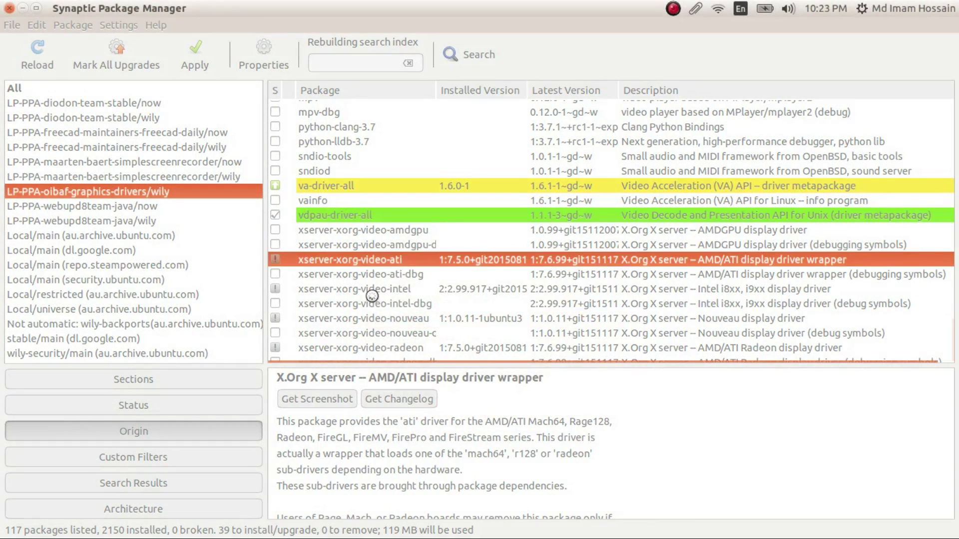
pyautogui.rightClick(372, 292)
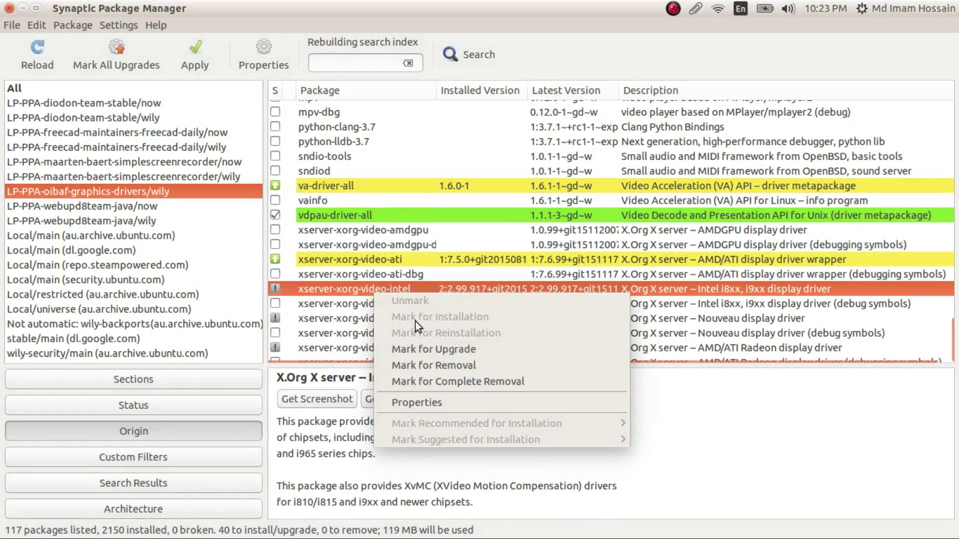
pyautogui.click(420, 347)
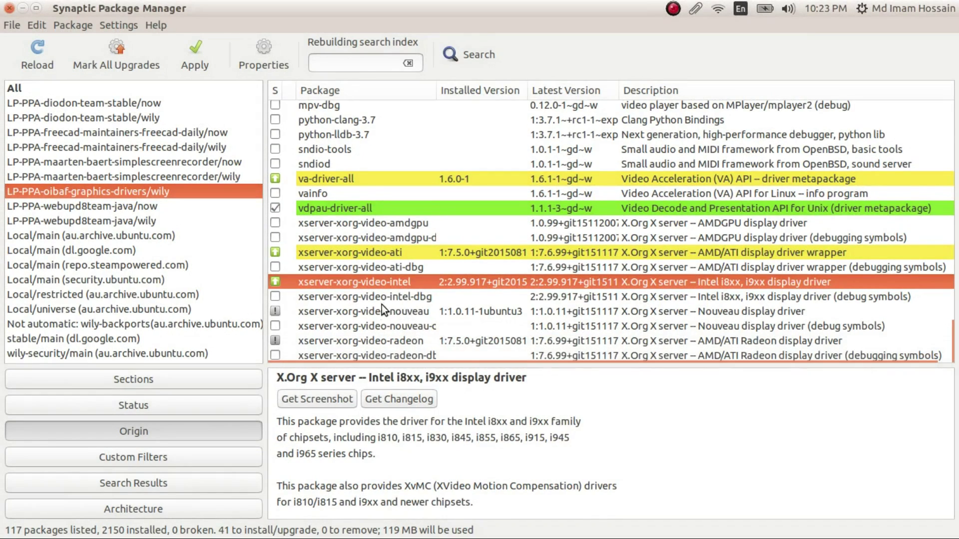
# - Mark the nouveau and radeon X.Org video drivers for upgrade, then return to the top of the list
pyautogui.rightClick(380, 311)
pyautogui.click(443, 368)
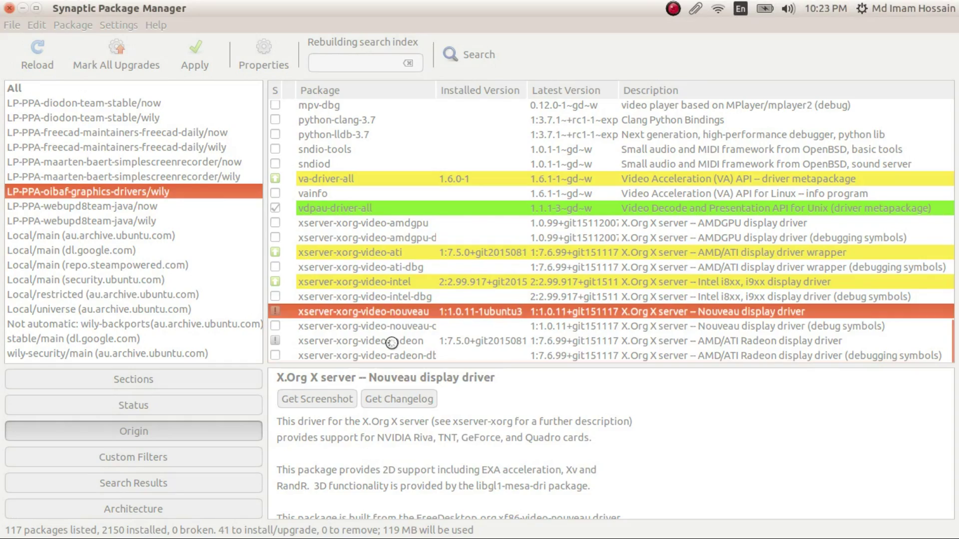
pyautogui.rightClick(391, 343)
pyautogui.click(436, 399)
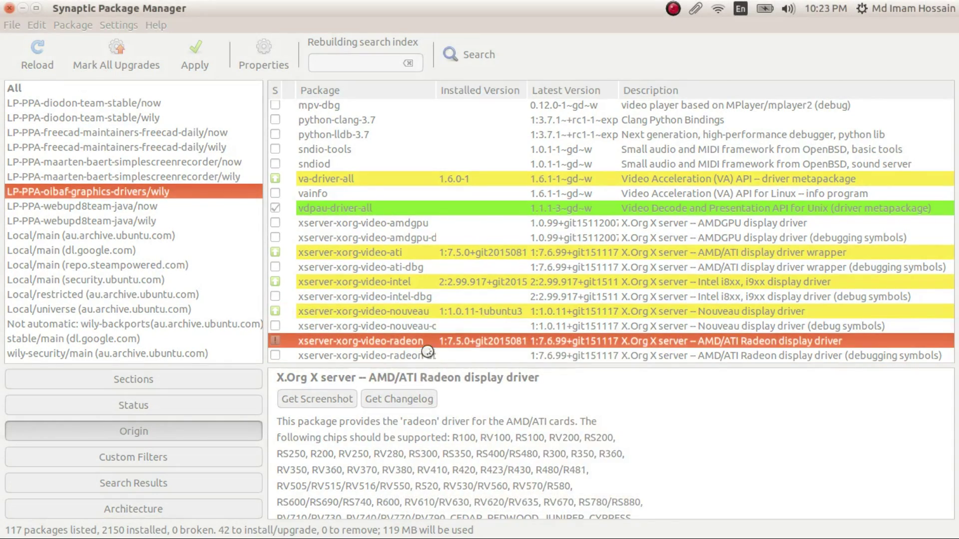
pyautogui.scroll(5, 426, 277)
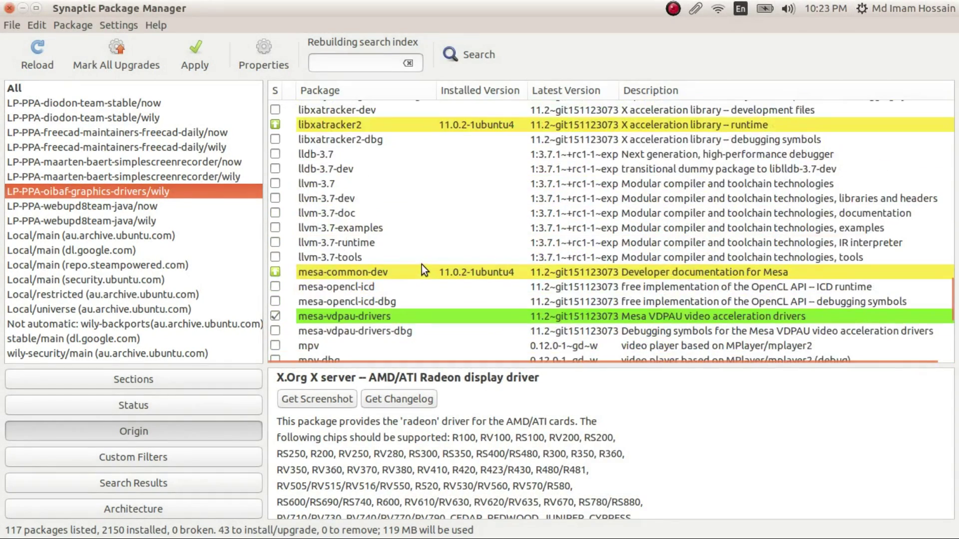
pyautogui.scroll(-1, 422, 266)
pyautogui.scroll(10, 424, 263)
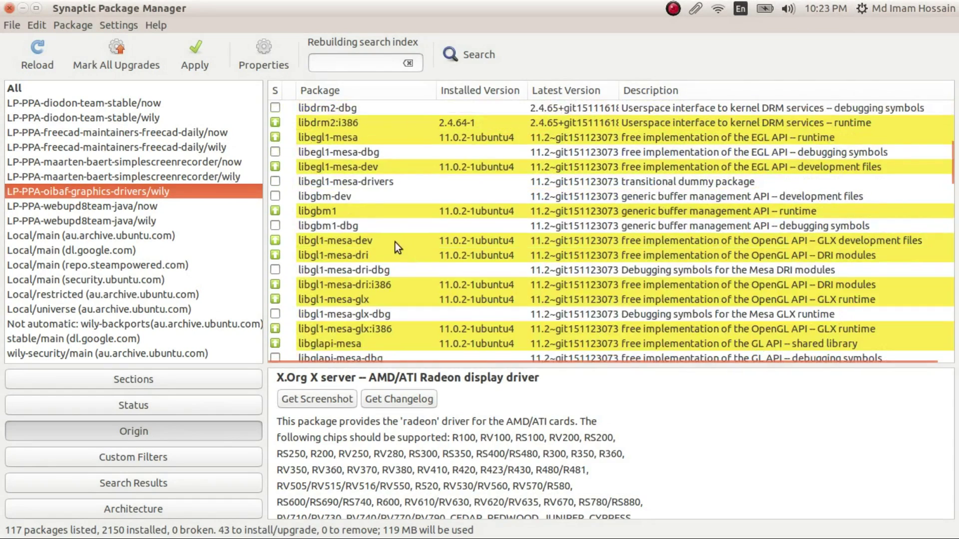
pyautogui.scroll(3, 381, 251)
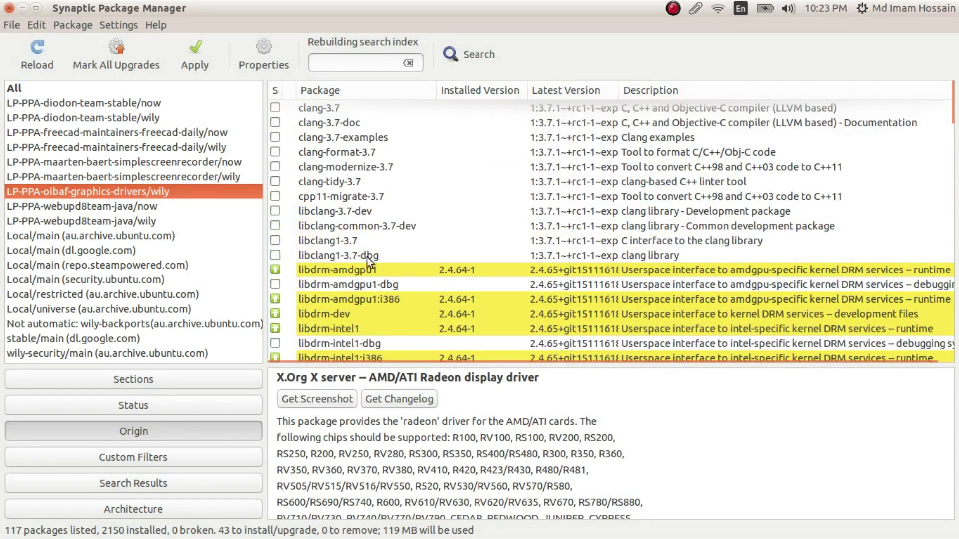
# - Apply the 43 marked changes and confirm, briefly viewing the individual files being downloaded
pyautogui.click(200, 70)
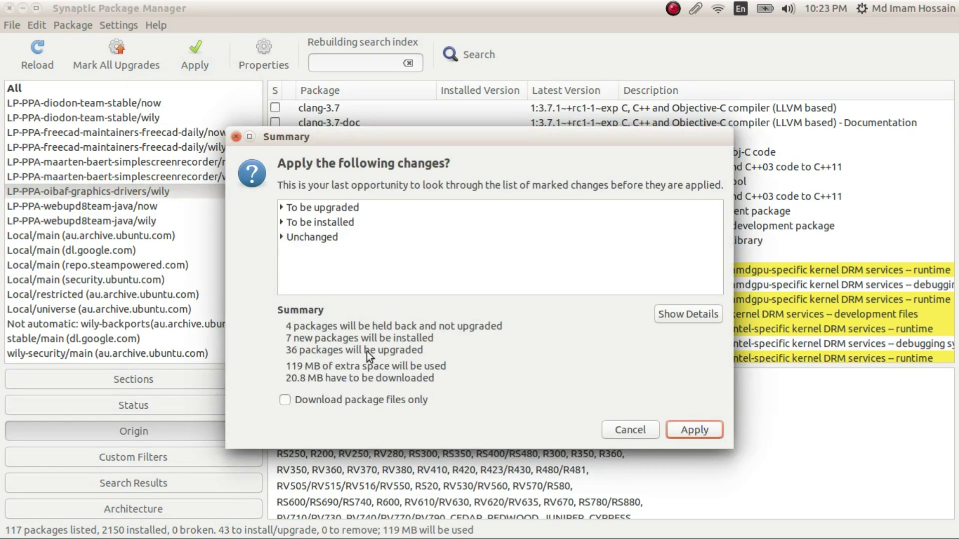
pyautogui.click(704, 430)
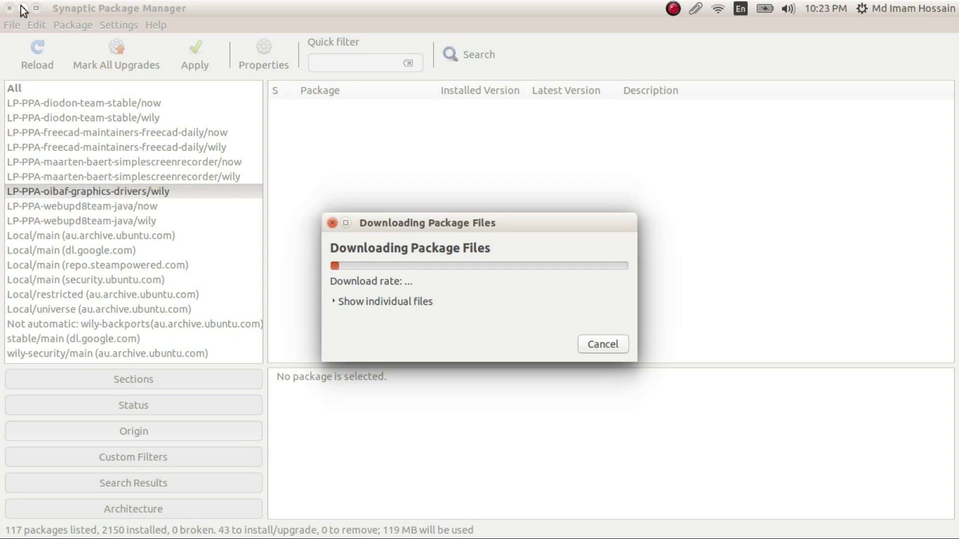
pyautogui.click(346, 304)
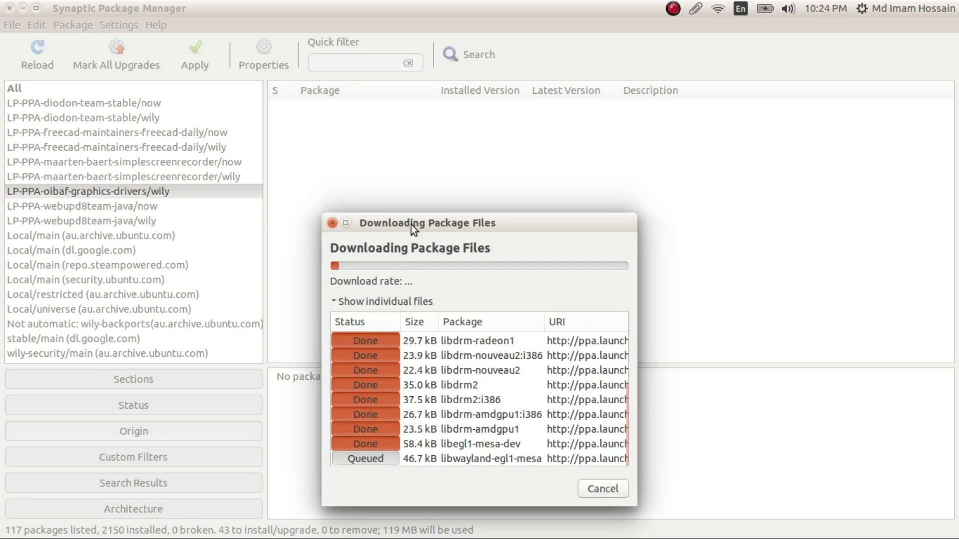
pyautogui.moveTo(412, 225); pyautogui.dragTo(375, 116)
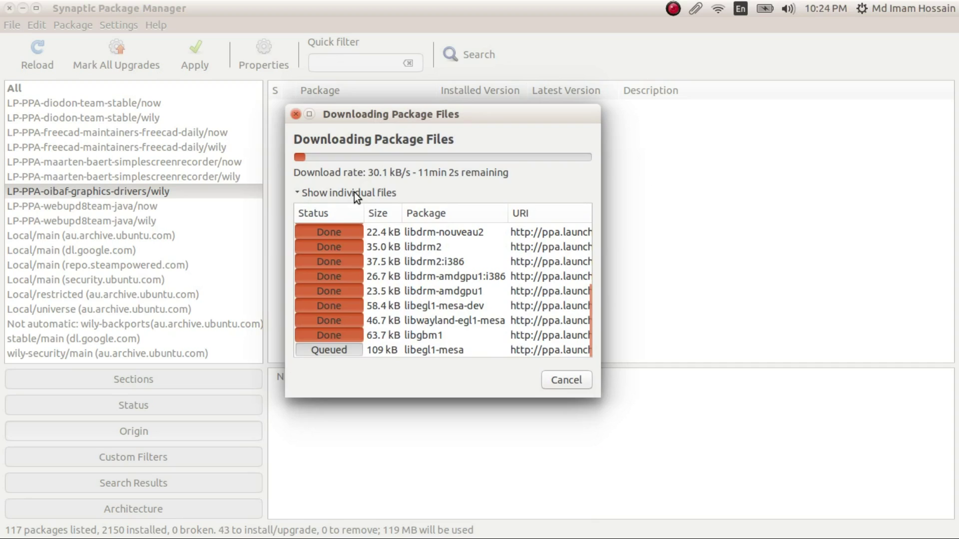
pyautogui.click(355, 193)
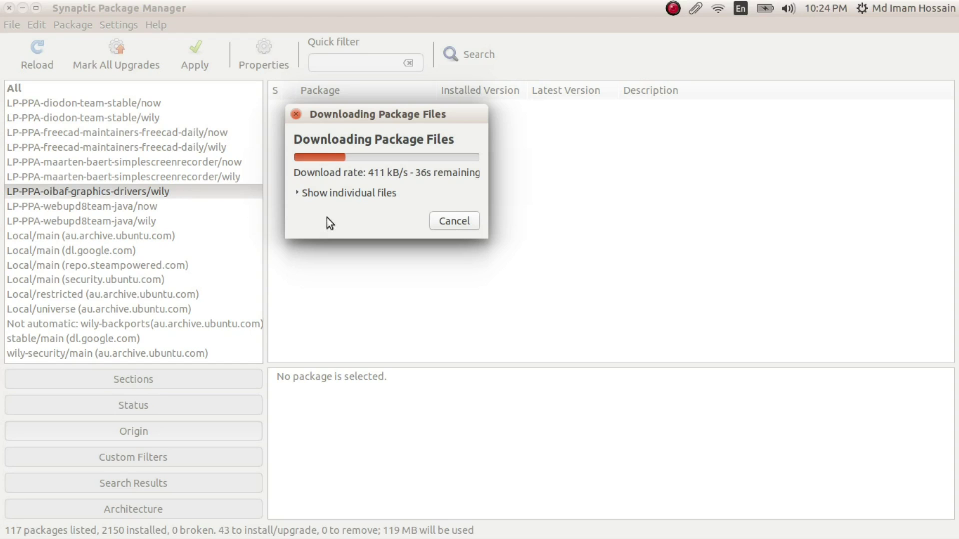
# - Minimize Synaptic to the desktop, then bring back its download progress window
pyautogui.click(22, 10)
pyautogui.moveTo(1, 307)
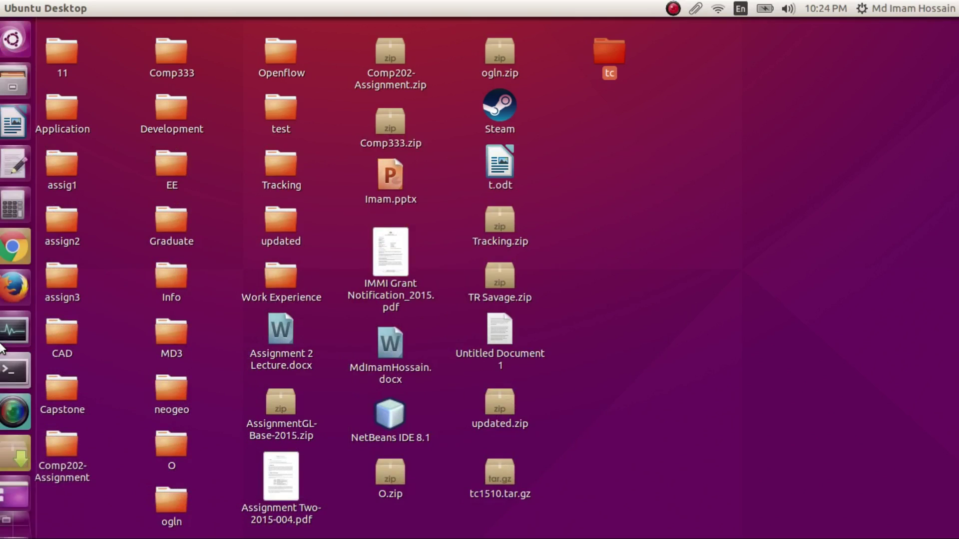
pyautogui.click(11, 460)
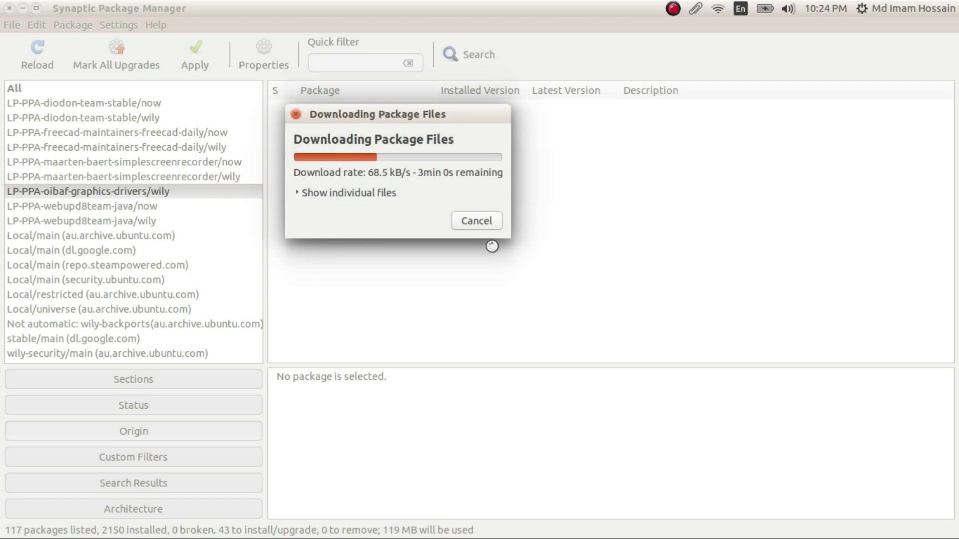
# - Minimize Synaptic, open a terminal from the desktop, and run glxinfo
pyautogui.click(22, 7)
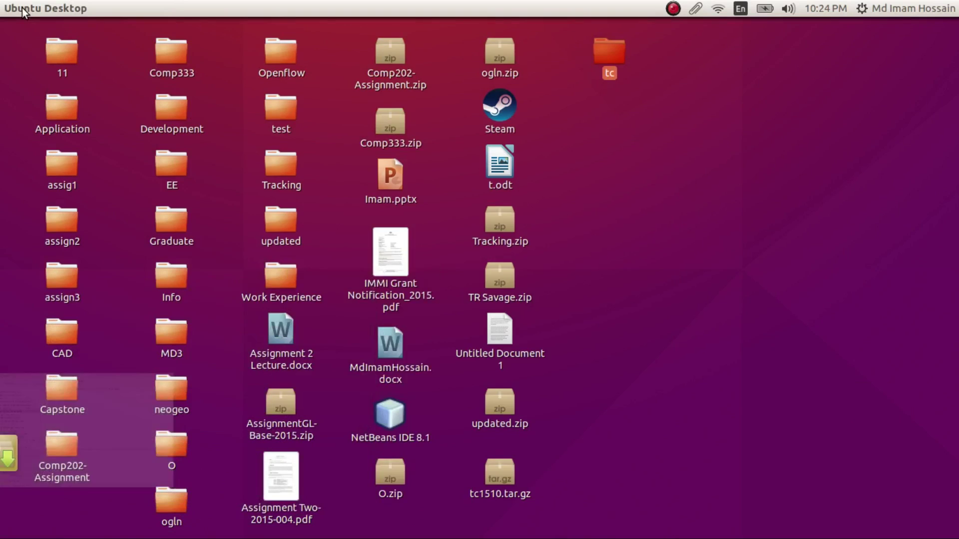
pyautogui.rightClick(679, 365)
pyautogui.click(708, 406)
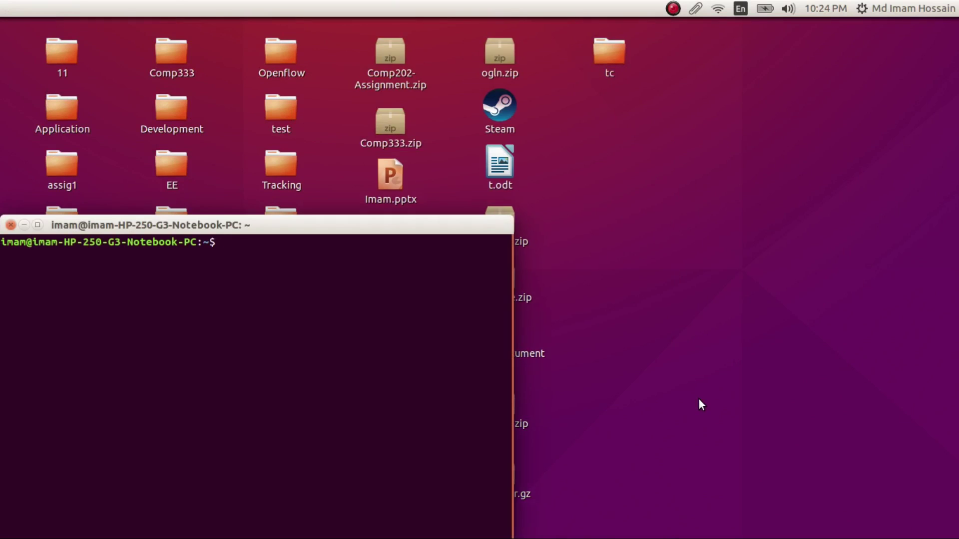
pyautogui.write('glxinfo')
pyautogui.press('Return')
# - Scroll up to the OpenGL version strings and highlight the Mesa 11.0.2 version text
pyautogui.scroll(10, 297, 394)
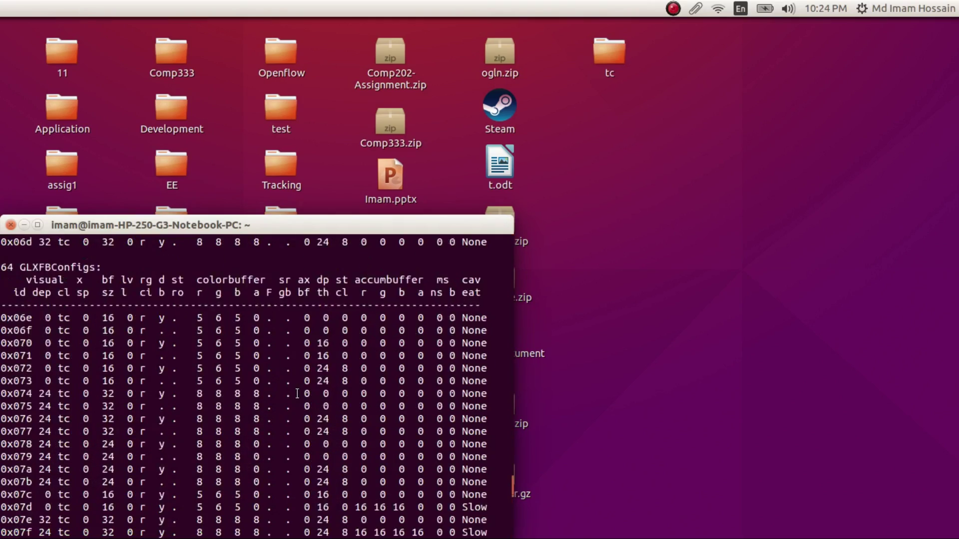
pyautogui.scroll(20, 298, 394)
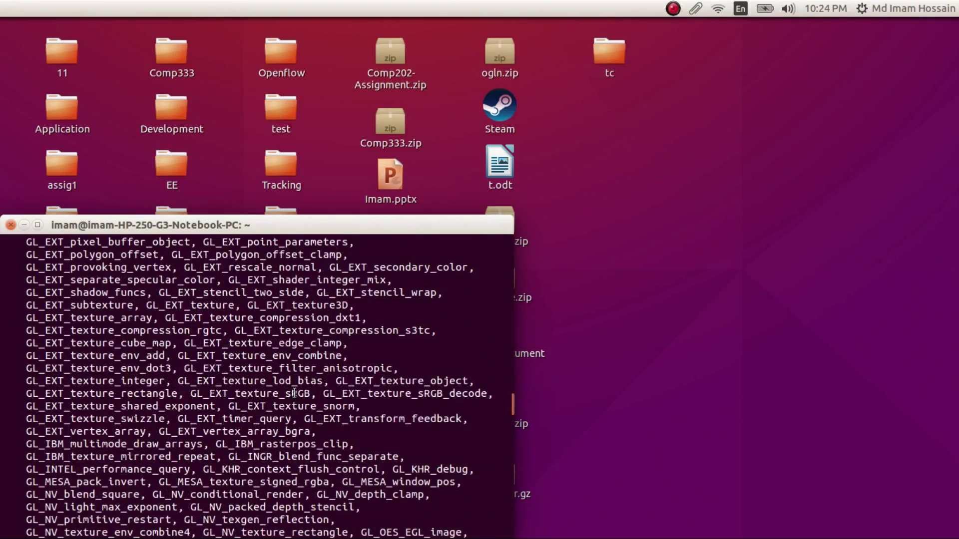
pyautogui.scroll(15, 295, 394)
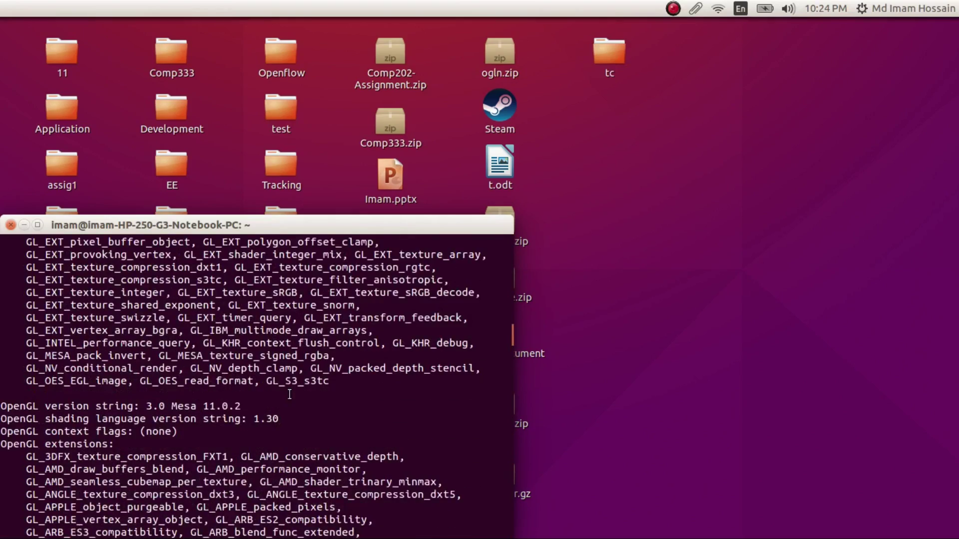
pyautogui.scroll(20, 289, 400)
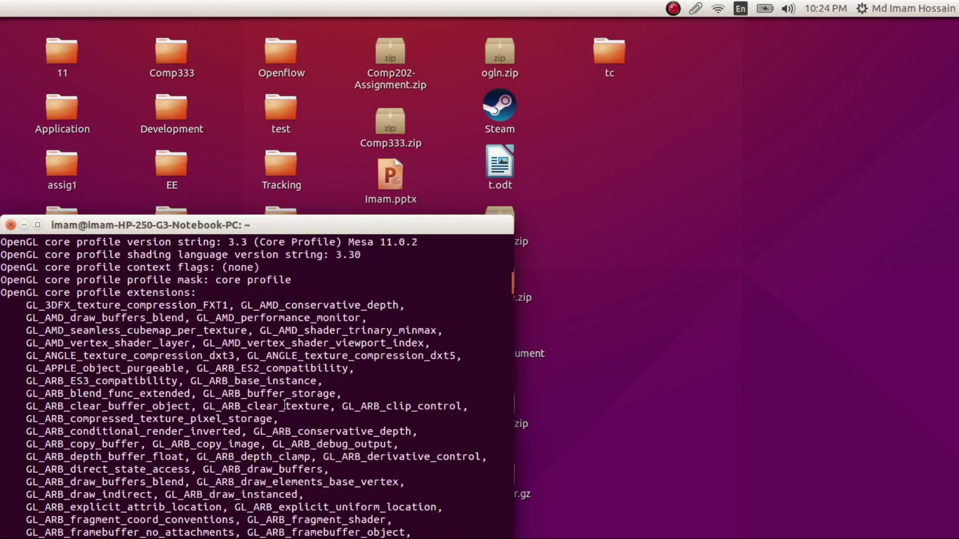
pyautogui.scroll(2, 283, 405)
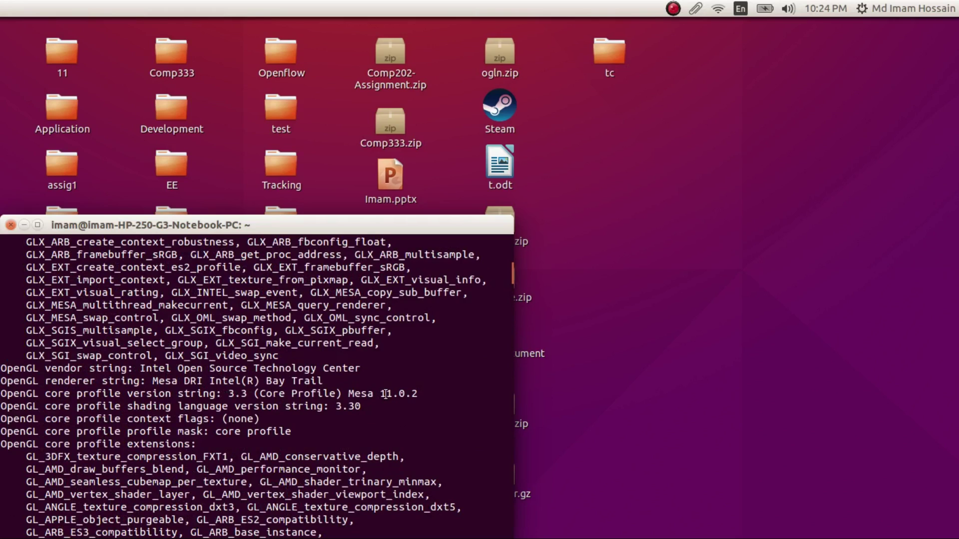
pyautogui.moveTo(349, 394); pyautogui.dragTo(419, 395)
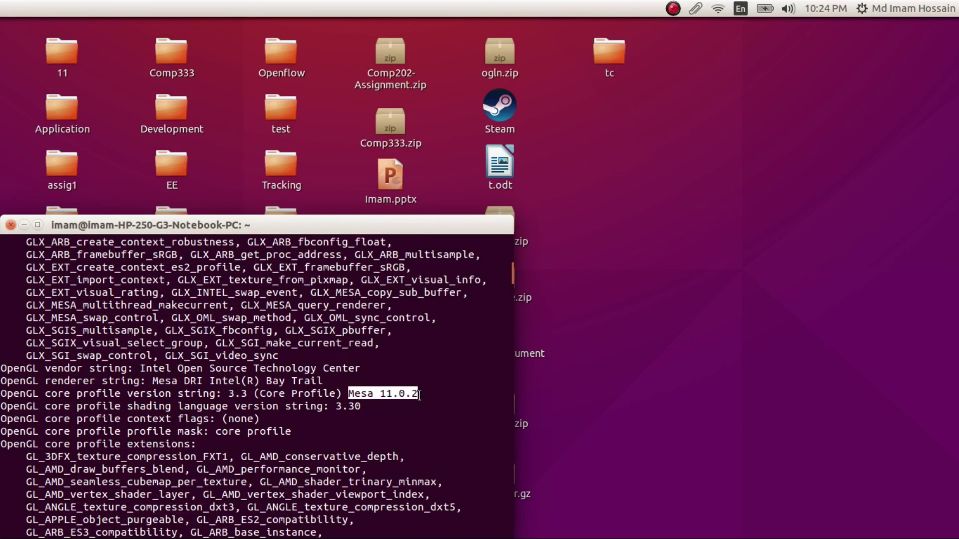
pyautogui.click(423, 397)
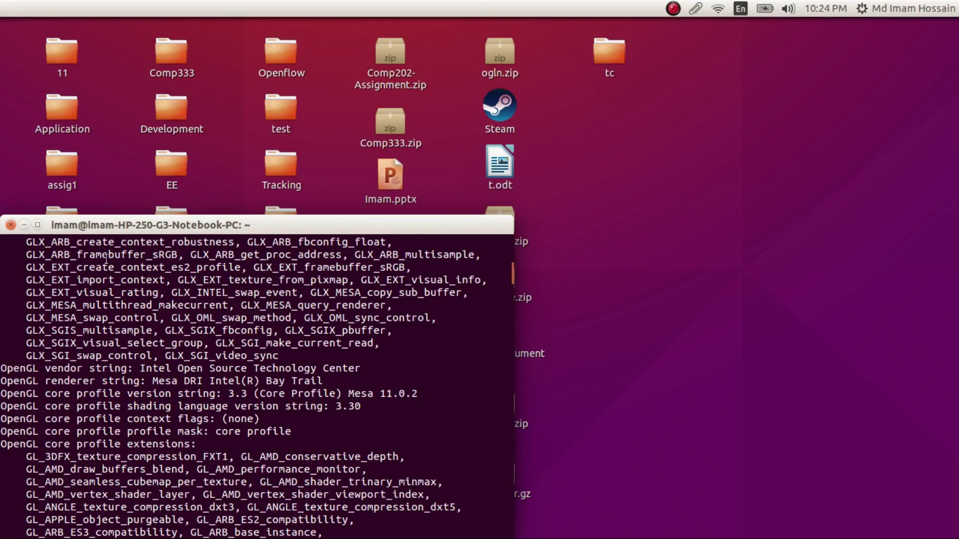
# - Close the terminal, then open and close the tc folder on the desktop
pyautogui.click(10, 225)
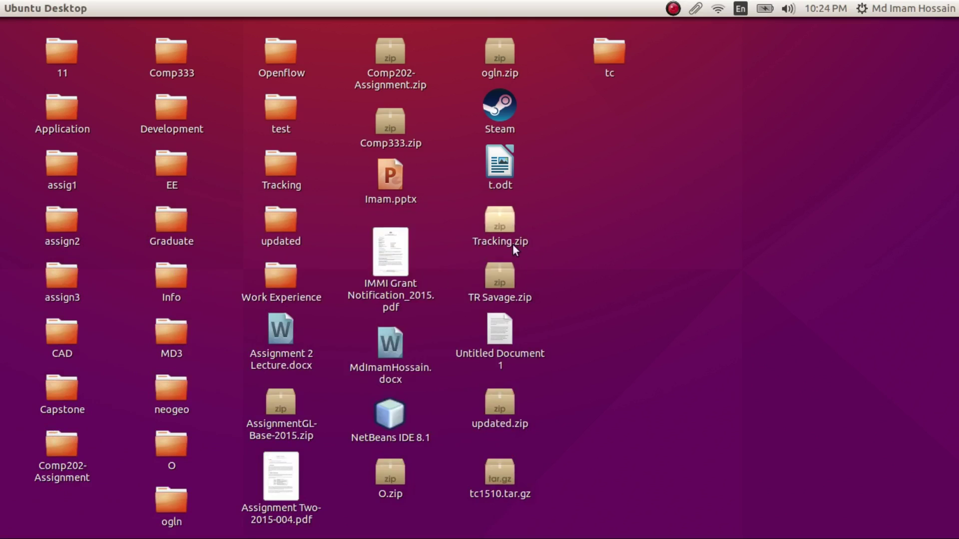
pyautogui.doubleClick(597, 55)
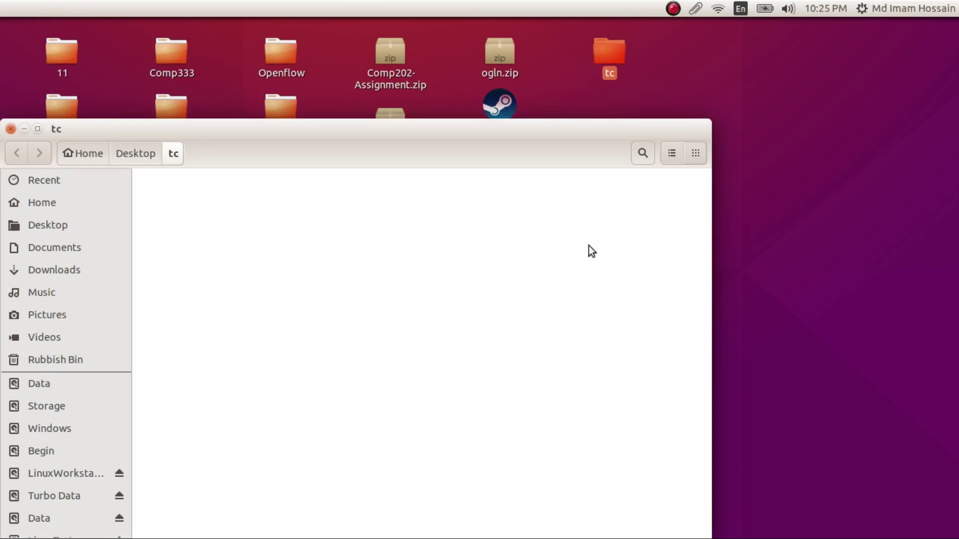
pyautogui.click(10, 129)
# - Move the Applying Changes installation progress window up on the desktop
pyautogui.moveTo(8, 457)
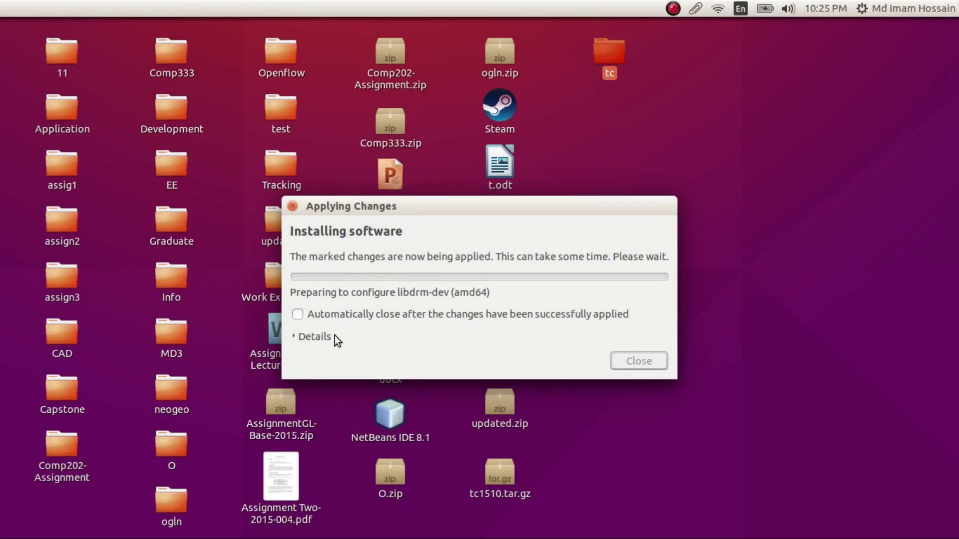
pyautogui.moveTo(2, 208)
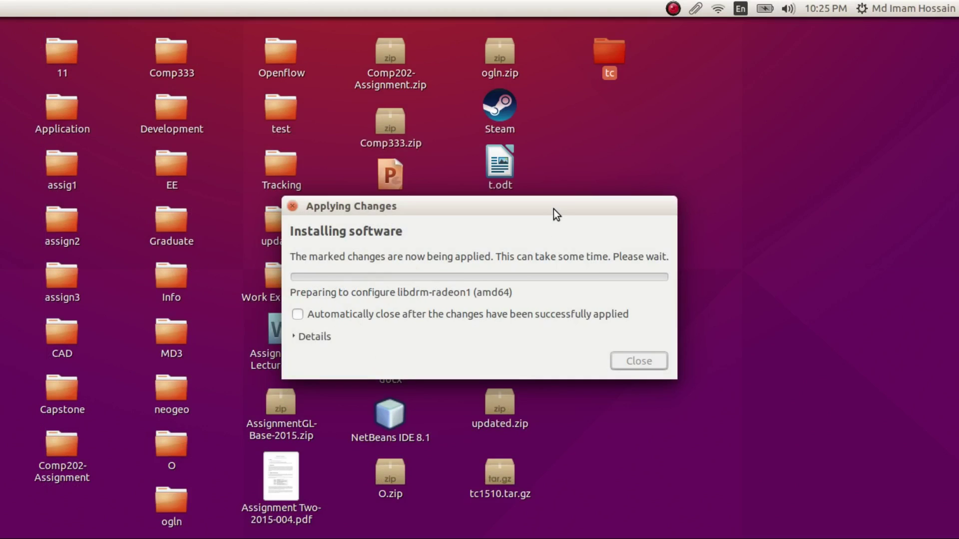
pyautogui.moveTo(553, 206); pyautogui.dragTo(537, 196)
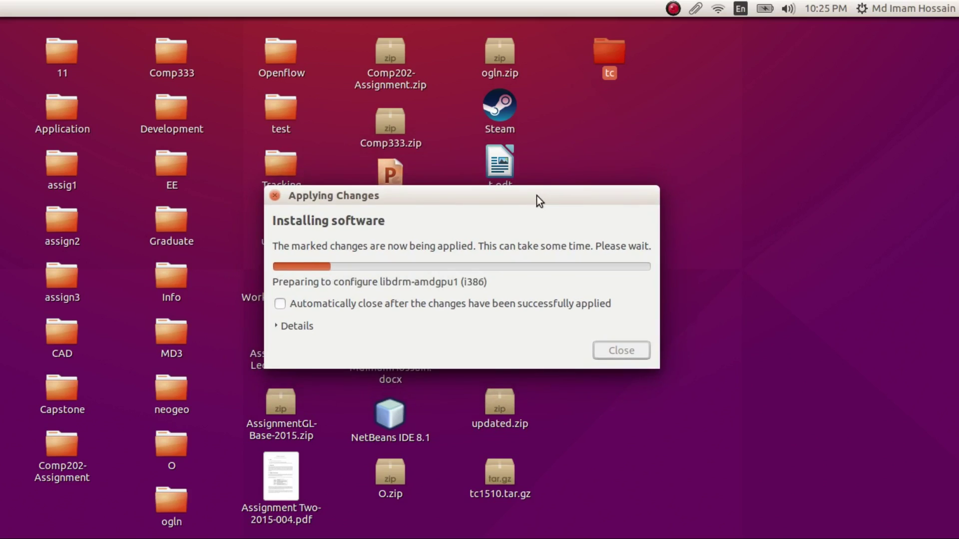